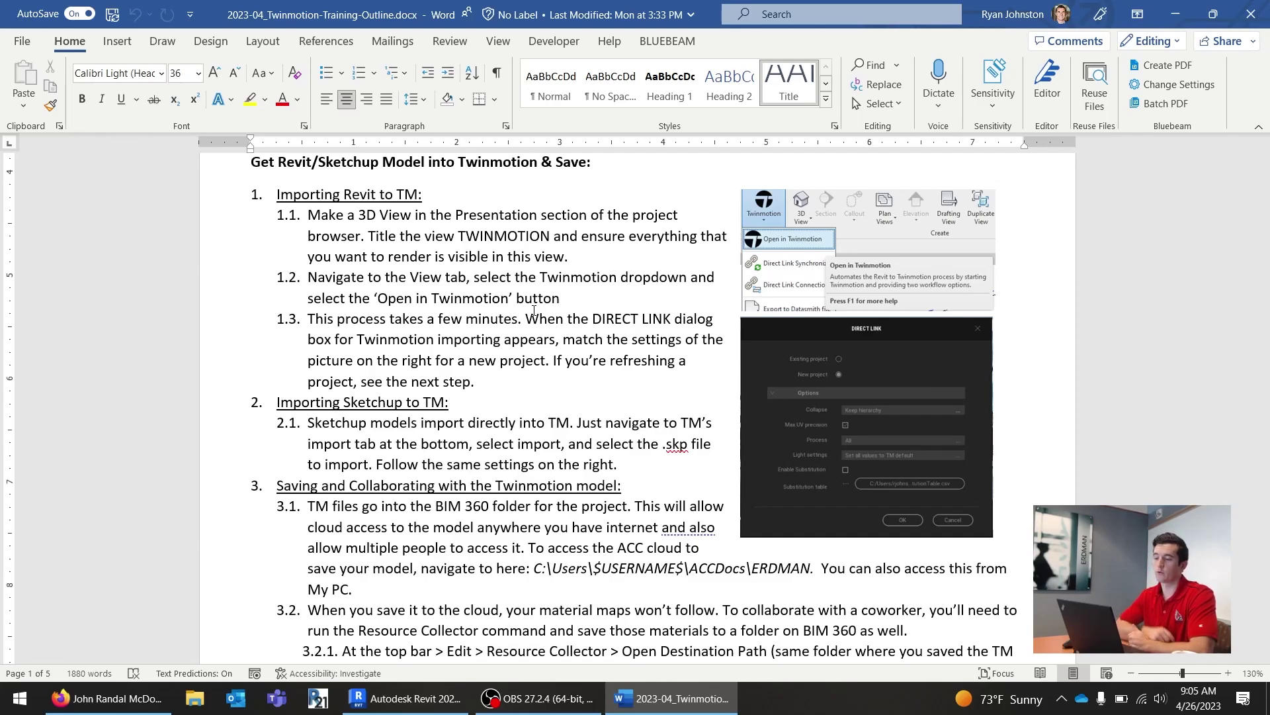
Step: Review the training outline's topic list and the instructions for importing a Revit model into Twinmotion
scroll(474, 290, "up", 3)
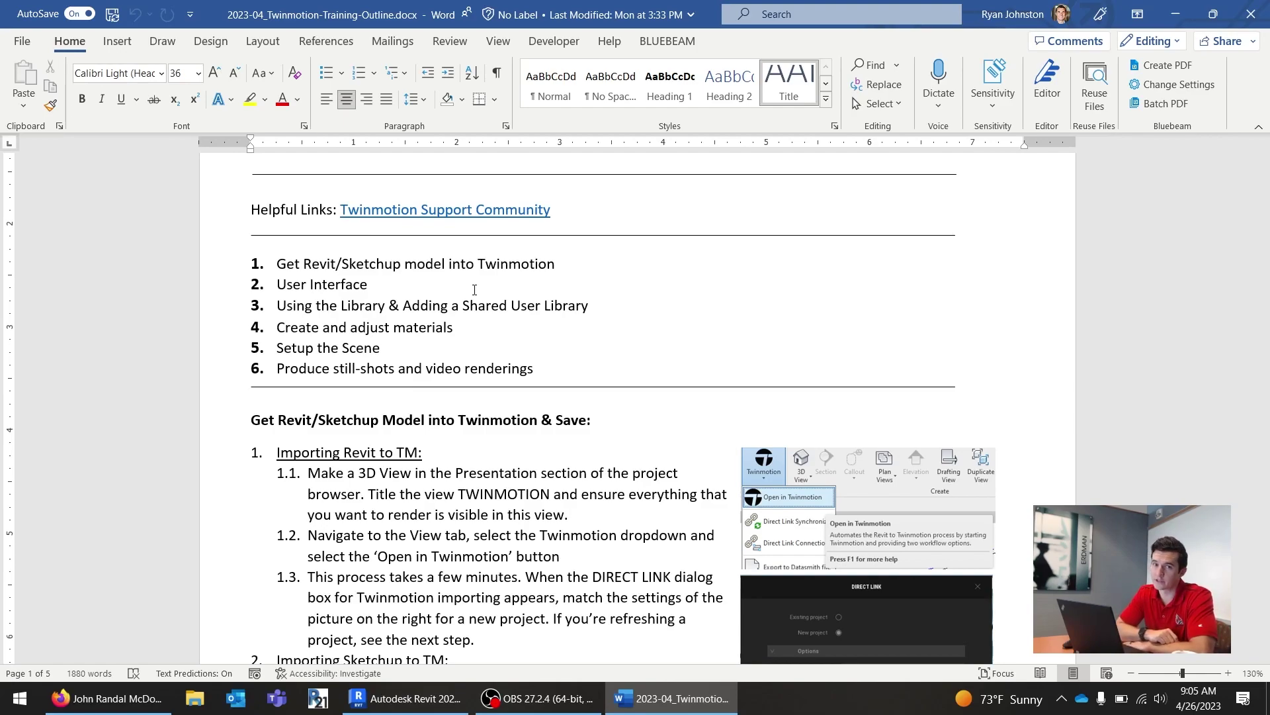
scroll(522, 344, "down", 3)
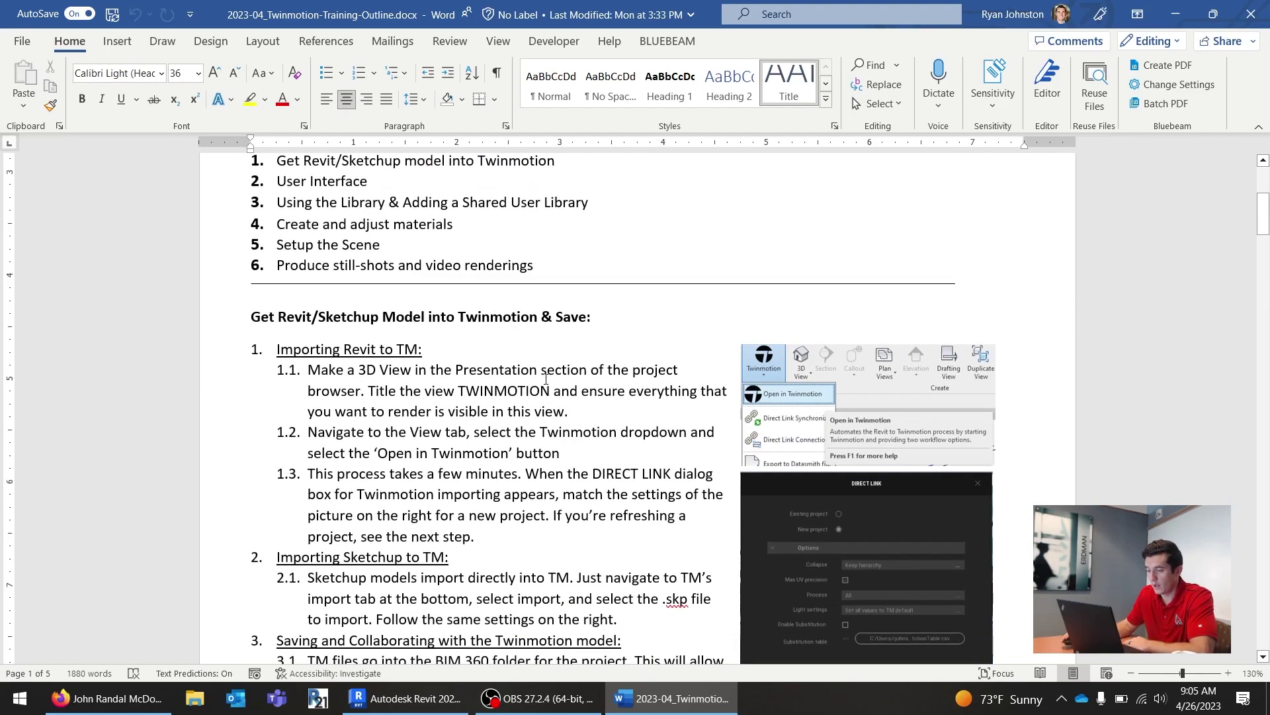
scroll(540, 358, "down", 1)
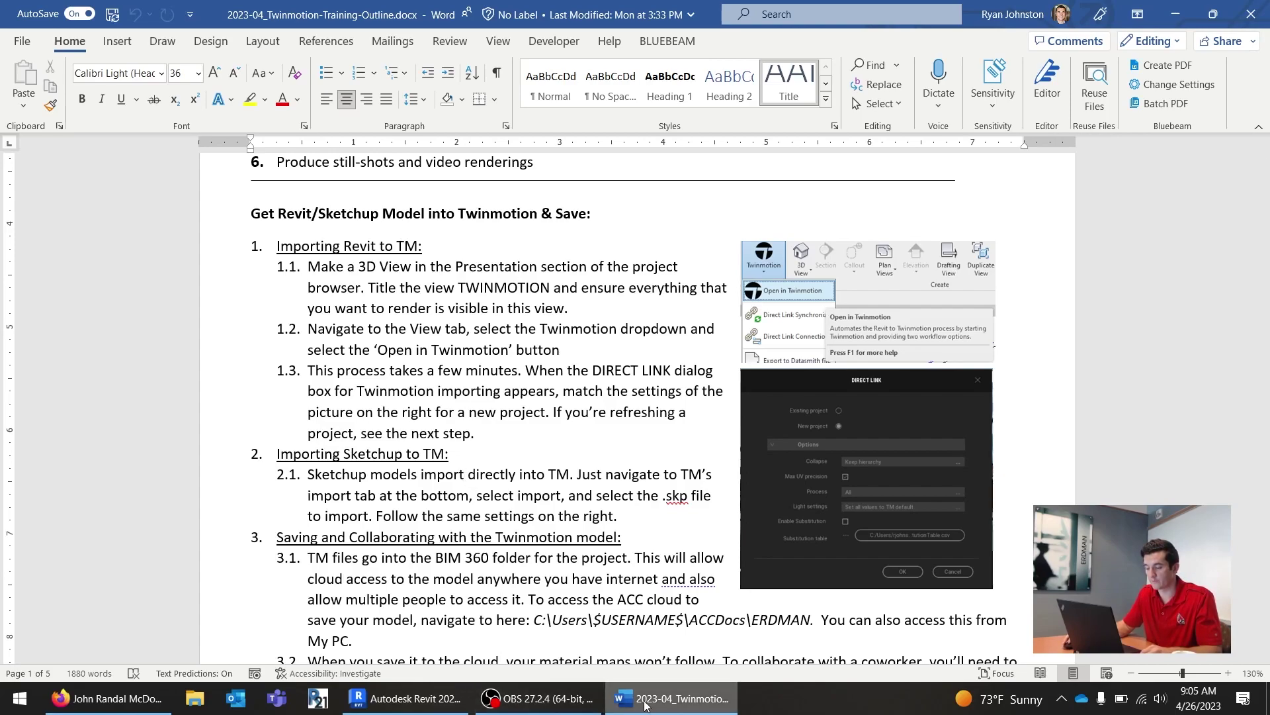
mouse_move(643, 711)
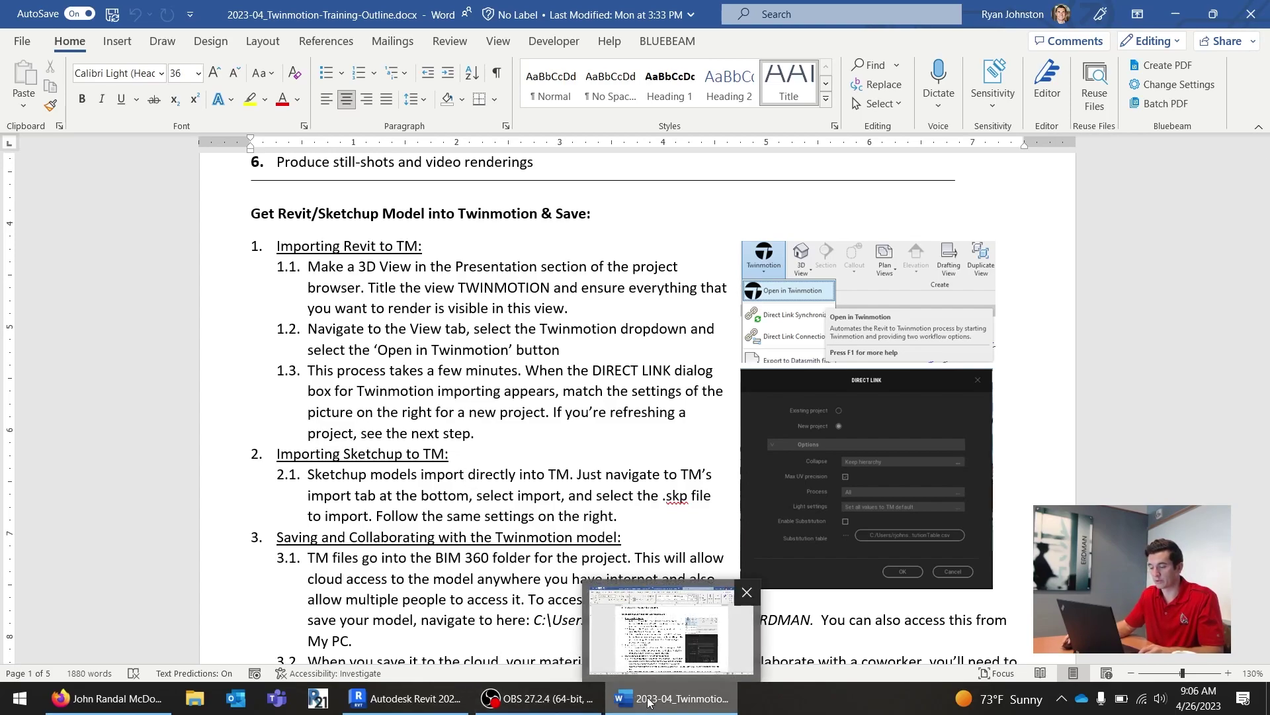
Step: Switch to Revit, collapse the Sheets branch in the Project Browser and expand Views (VIEW USAGE)
left_click(430, 708)
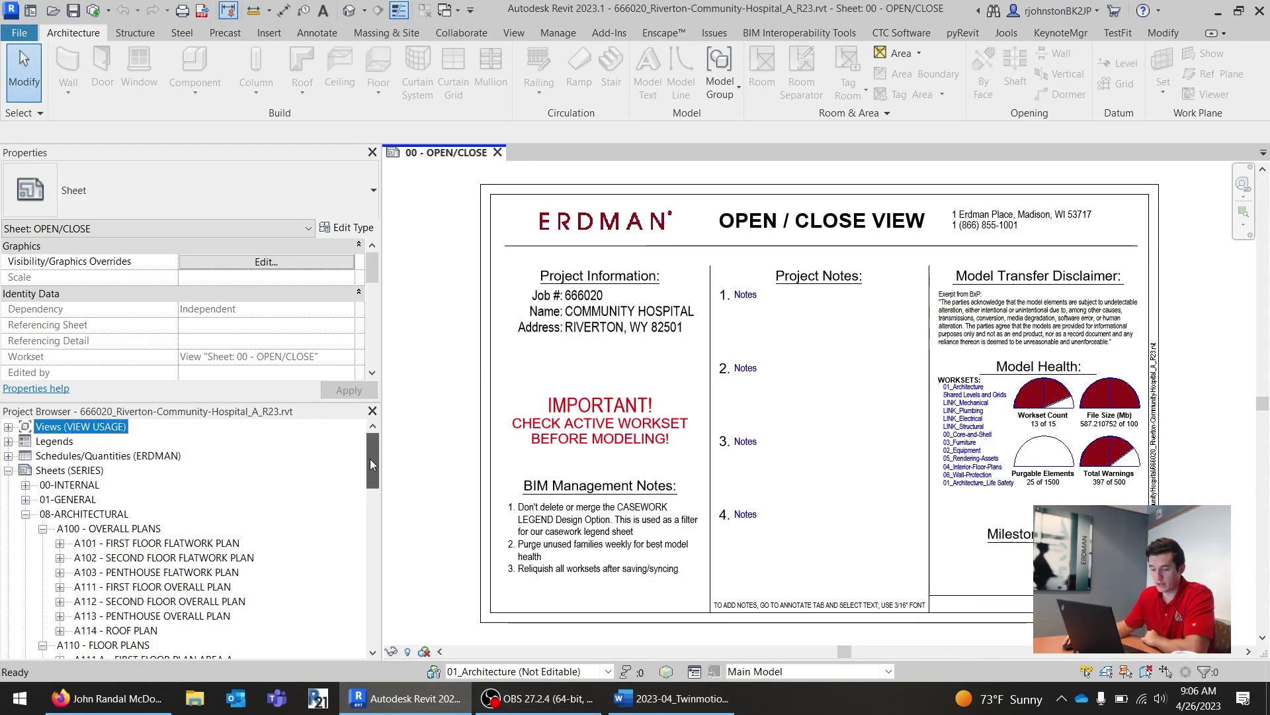
left_click_drag(370, 458, 372, 471)
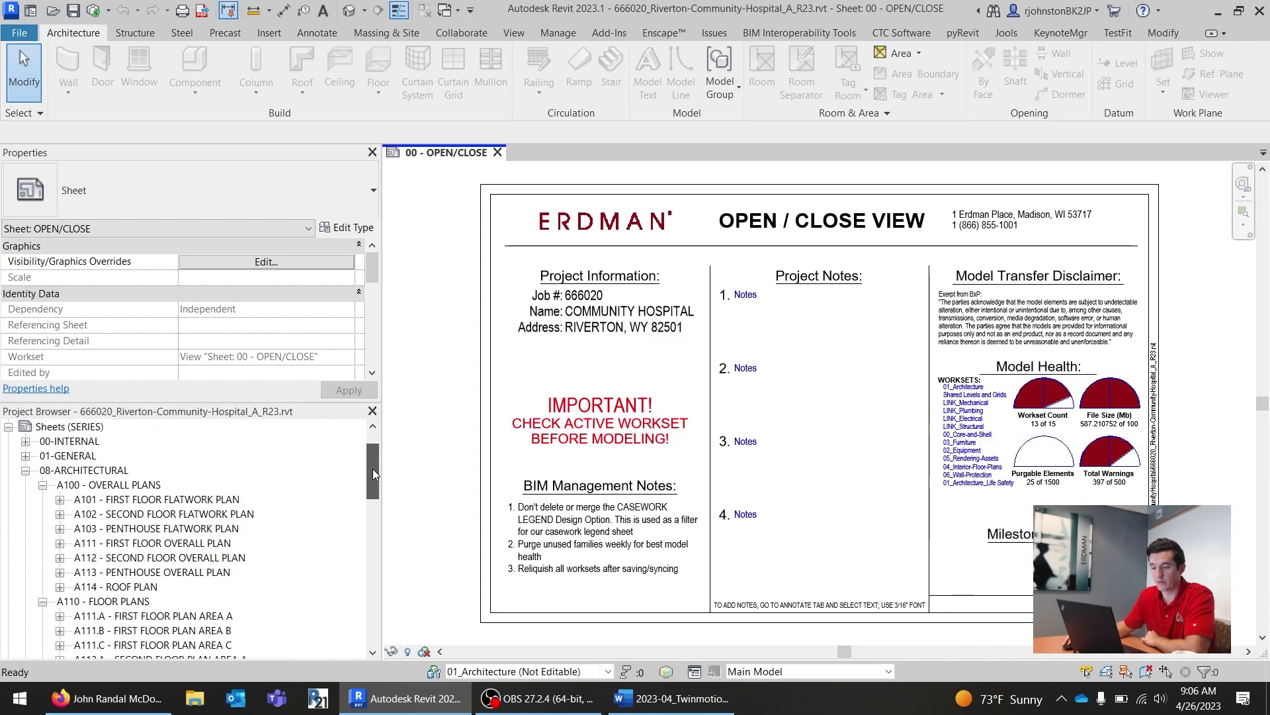
left_click(25, 470)
left_click(26, 501)
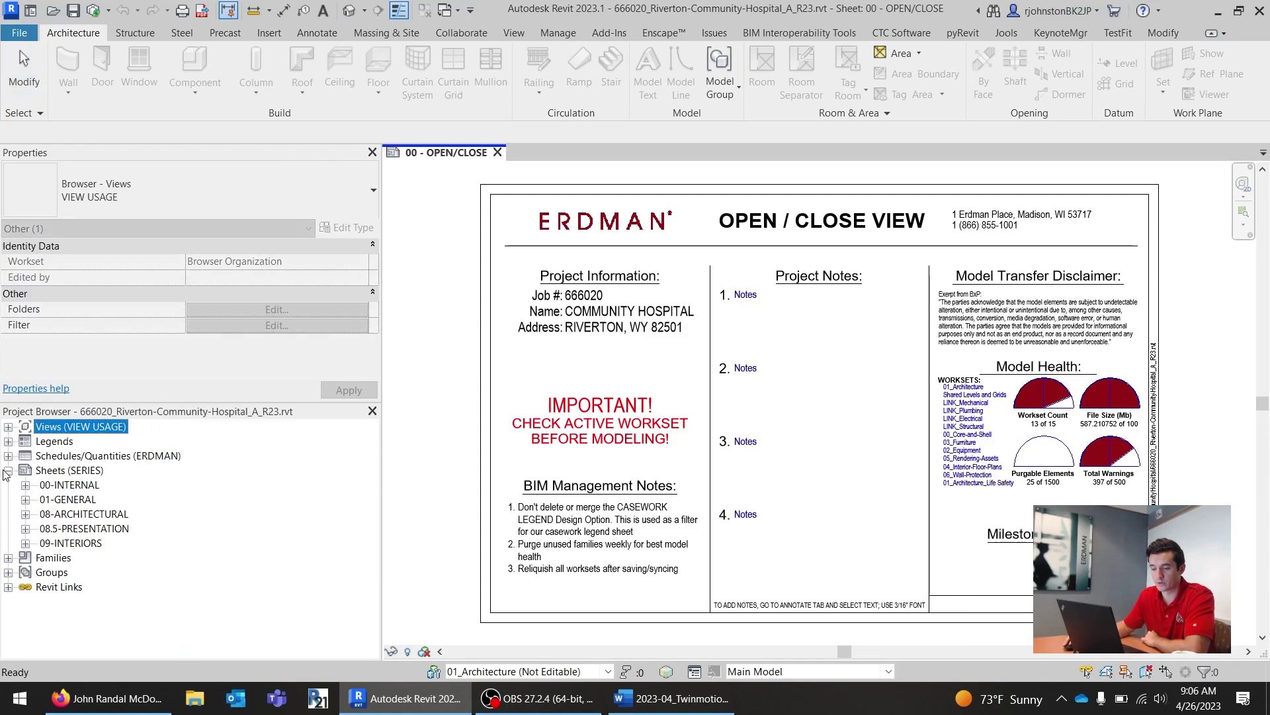
left_click(8, 470)
left_click(8, 427)
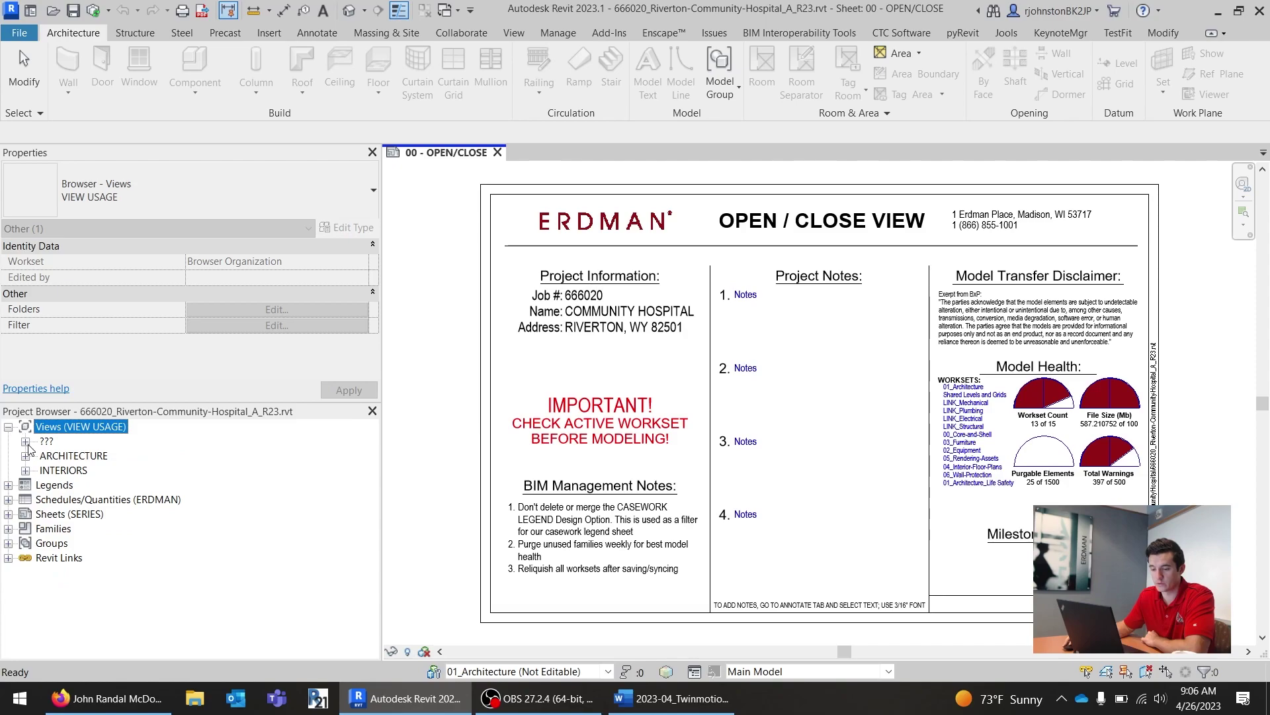
Step: Open the TWINMOTION 3D view from the 3D Views in the 01 PRESENTATION group under ARCHITECTURE
left_click(25, 456)
left_click(42, 470)
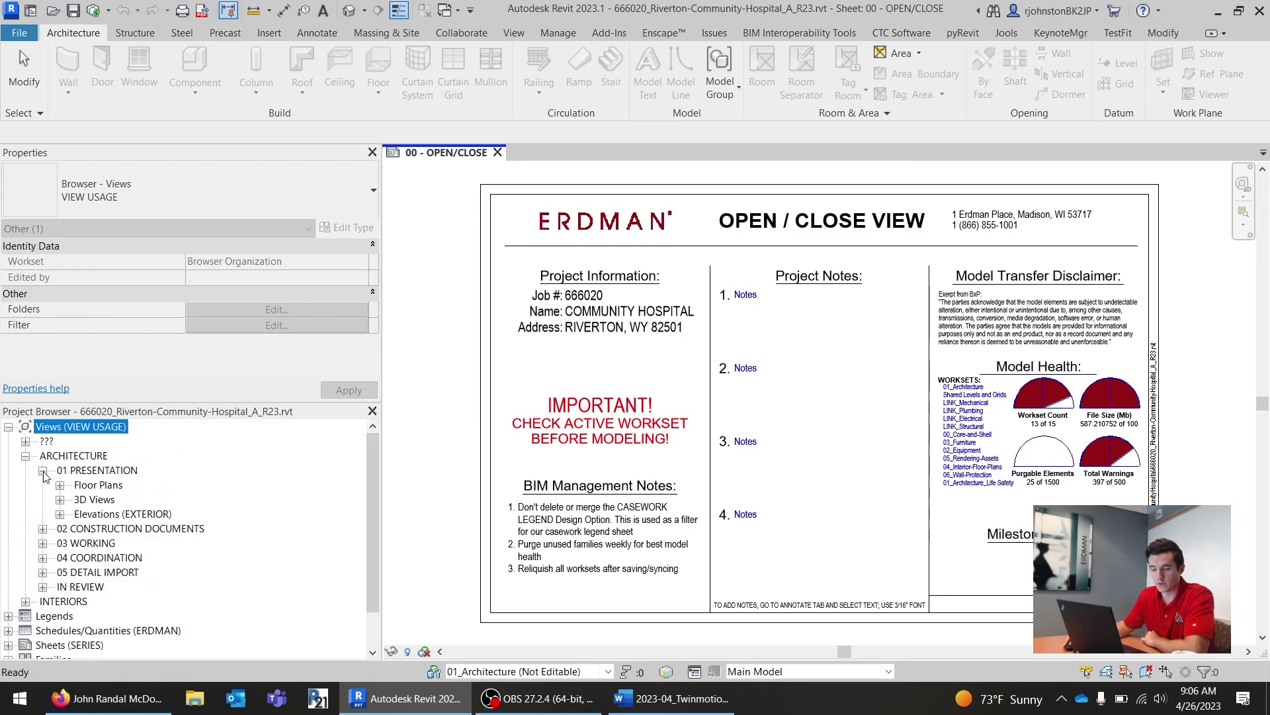
left_click(61, 500)
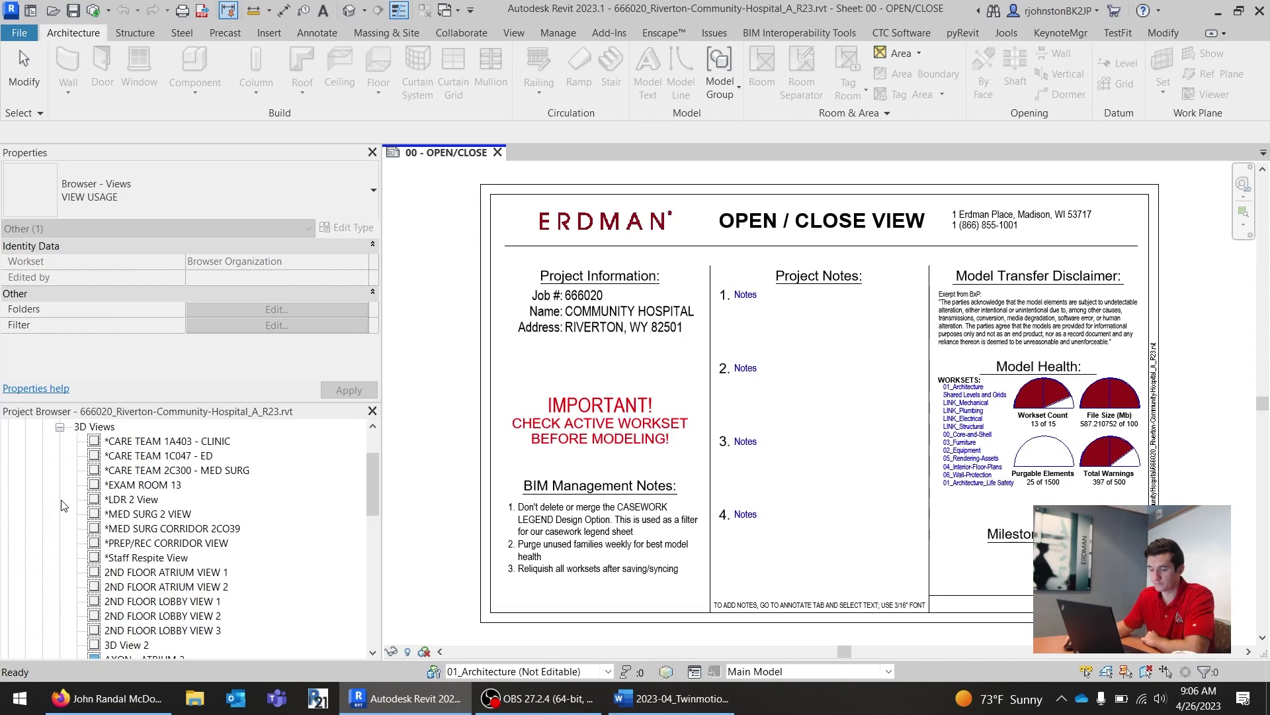
scroll(104, 523, "down", 10)
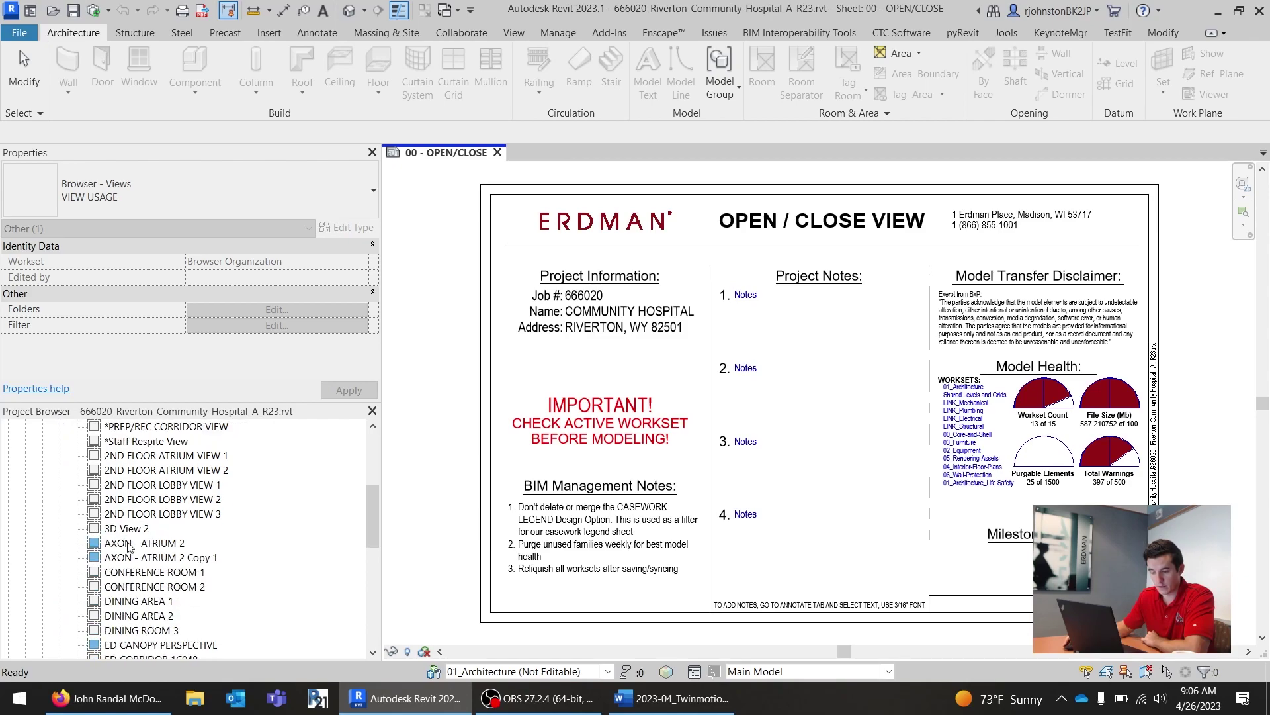
scroll(130, 548, "down", 1)
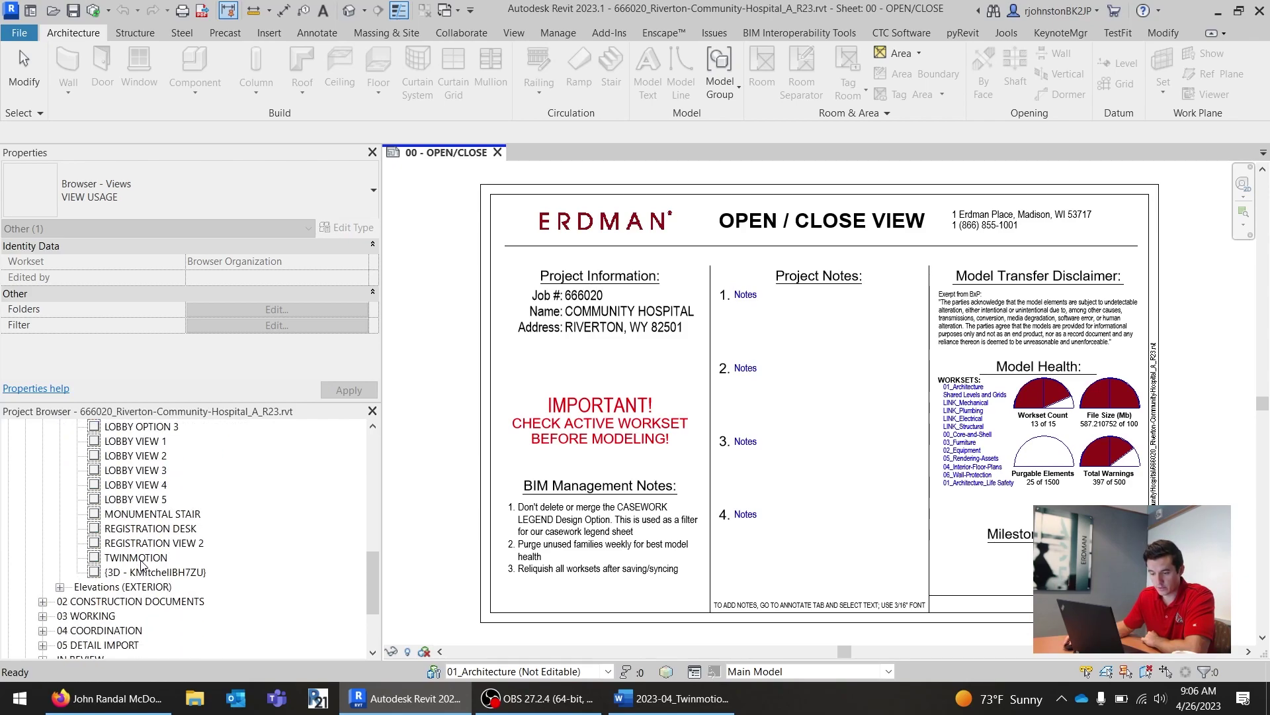
left_click(141, 561)
double_click(141, 559)
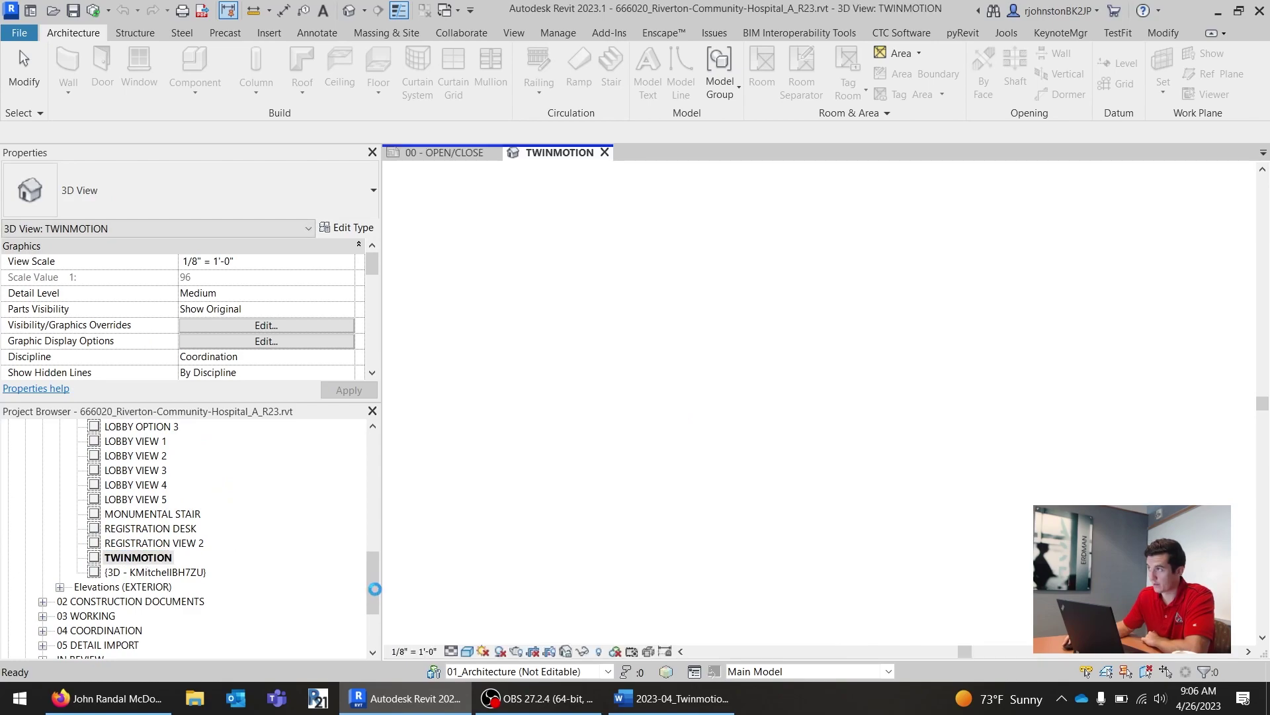
Step: Examine the hospital model's exterior and front entrance in the TWINMOTION 3D view
mouse_move(375, 588)
left_mouse_down()
mouse_move(387, 468)
mouse_move(391, 583)
left_mouse_up()
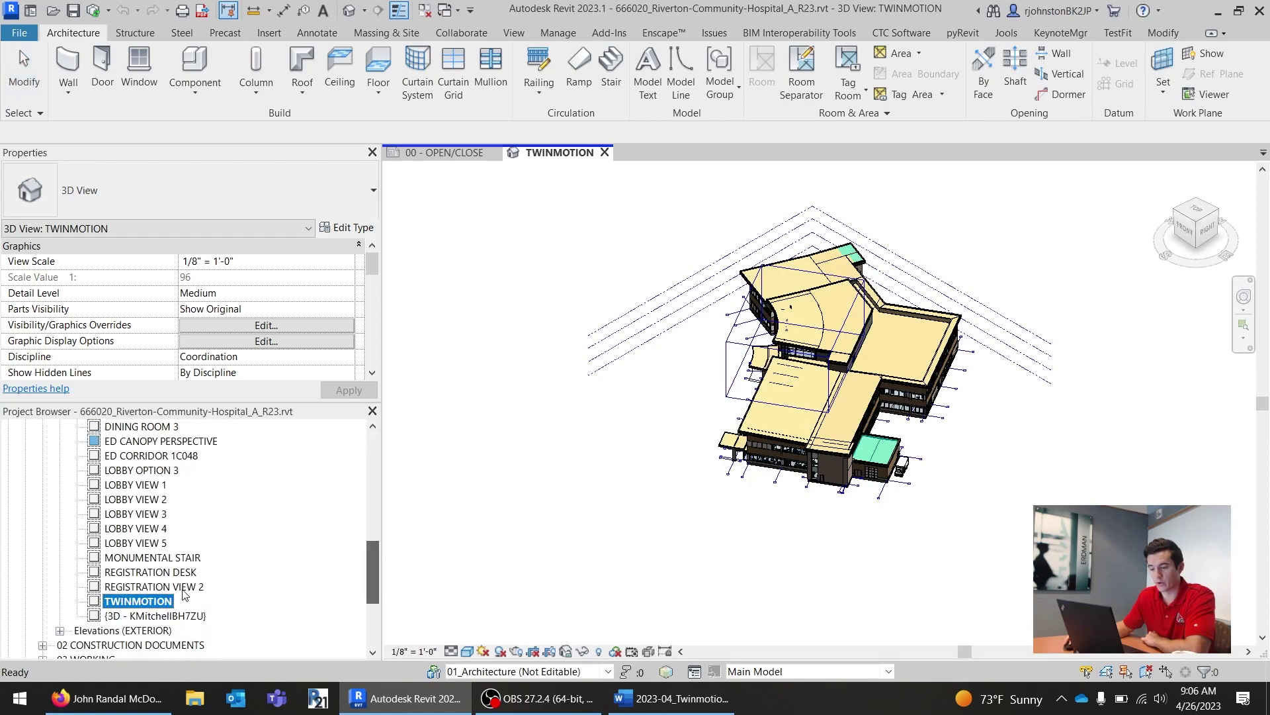
left_click(560, 510)
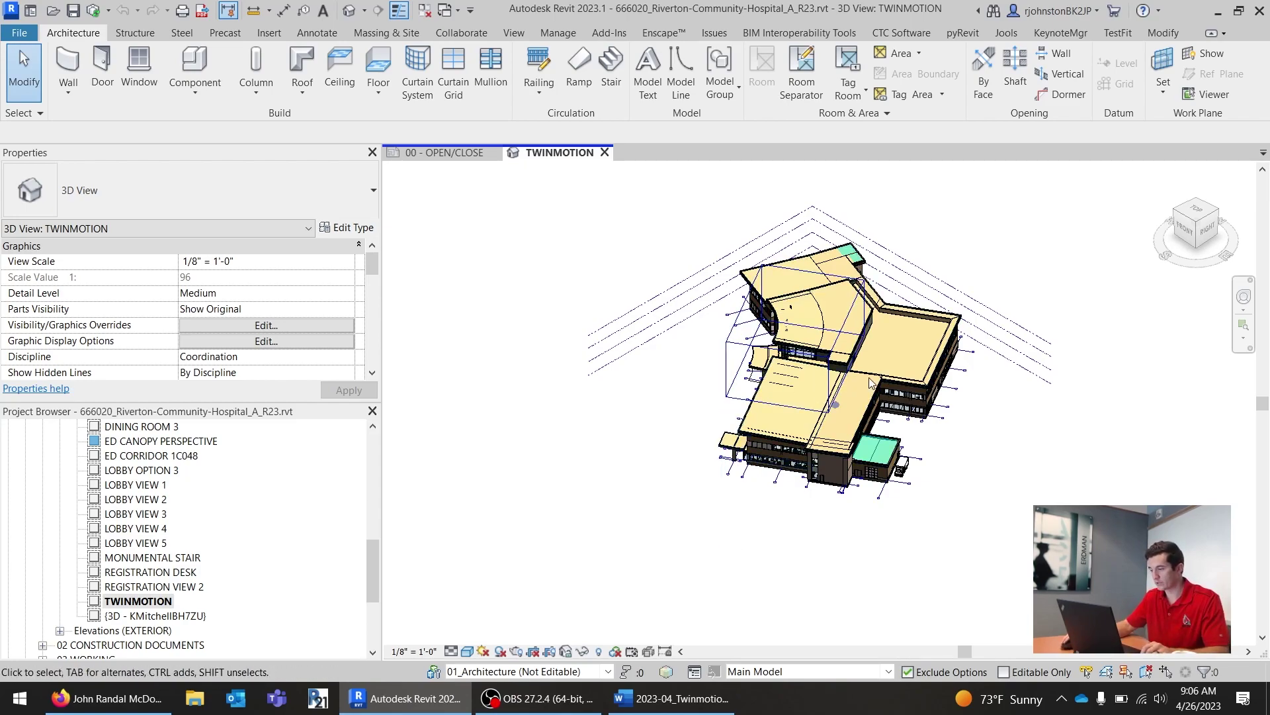
scroll(870, 387, "up", 3)
middle_click_drag(807, 297, 661, 308, "shift")
scroll(617, 299, "up", 2)
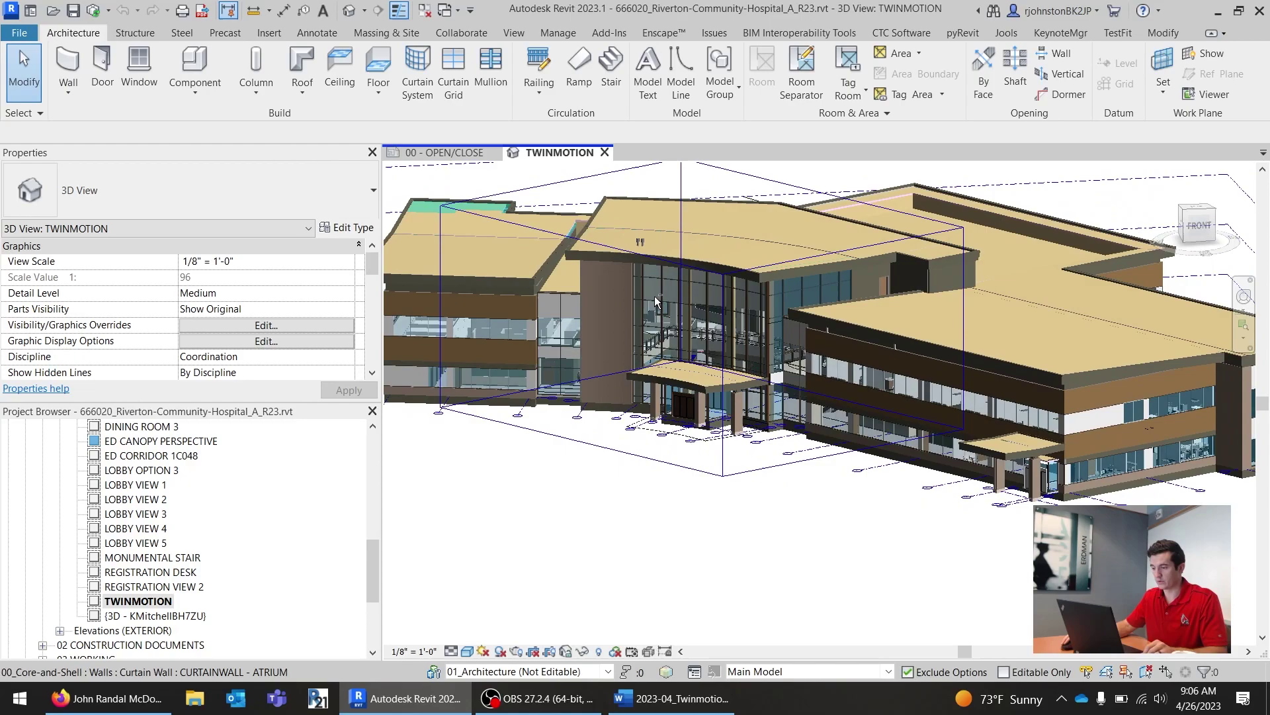
scroll(730, 384, "up", 2)
scroll(730, 383, "down", 3)
middle_click_drag(729, 384, 673, 371, "shift")
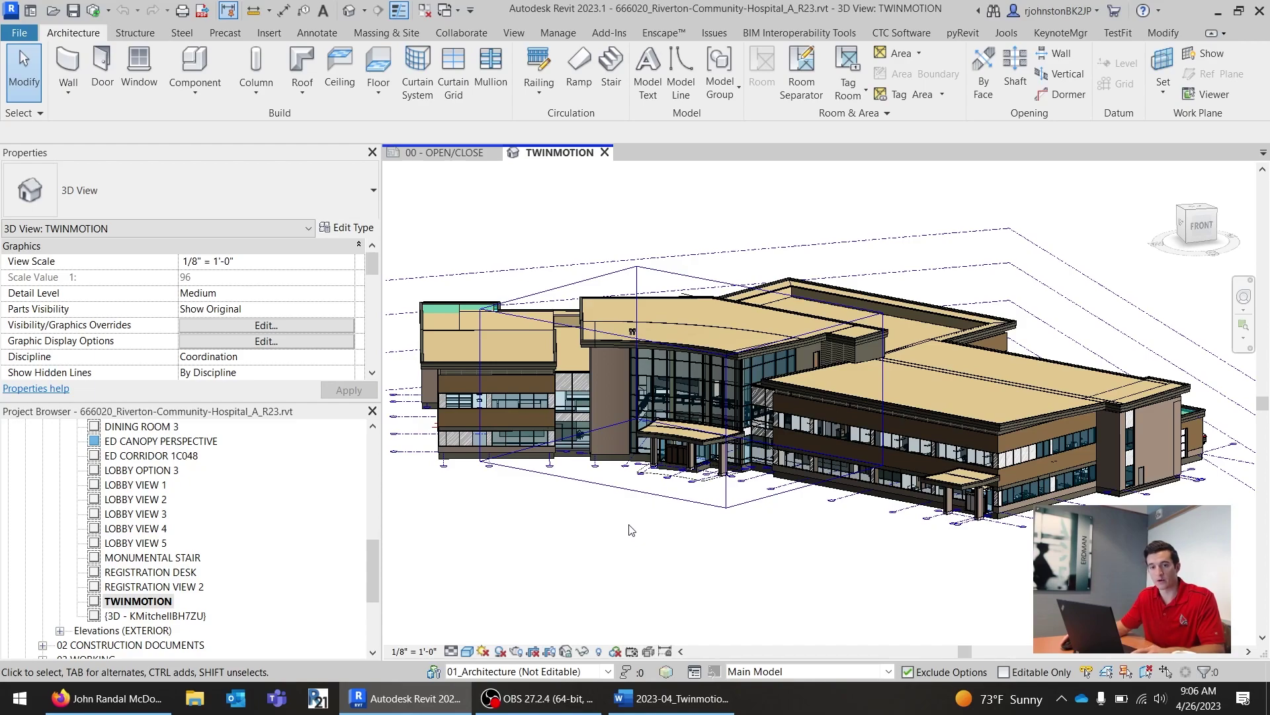
Step: Search the computer's installed applications for "twin" to find Twinmotion 2022.2 For Revit
key("super")
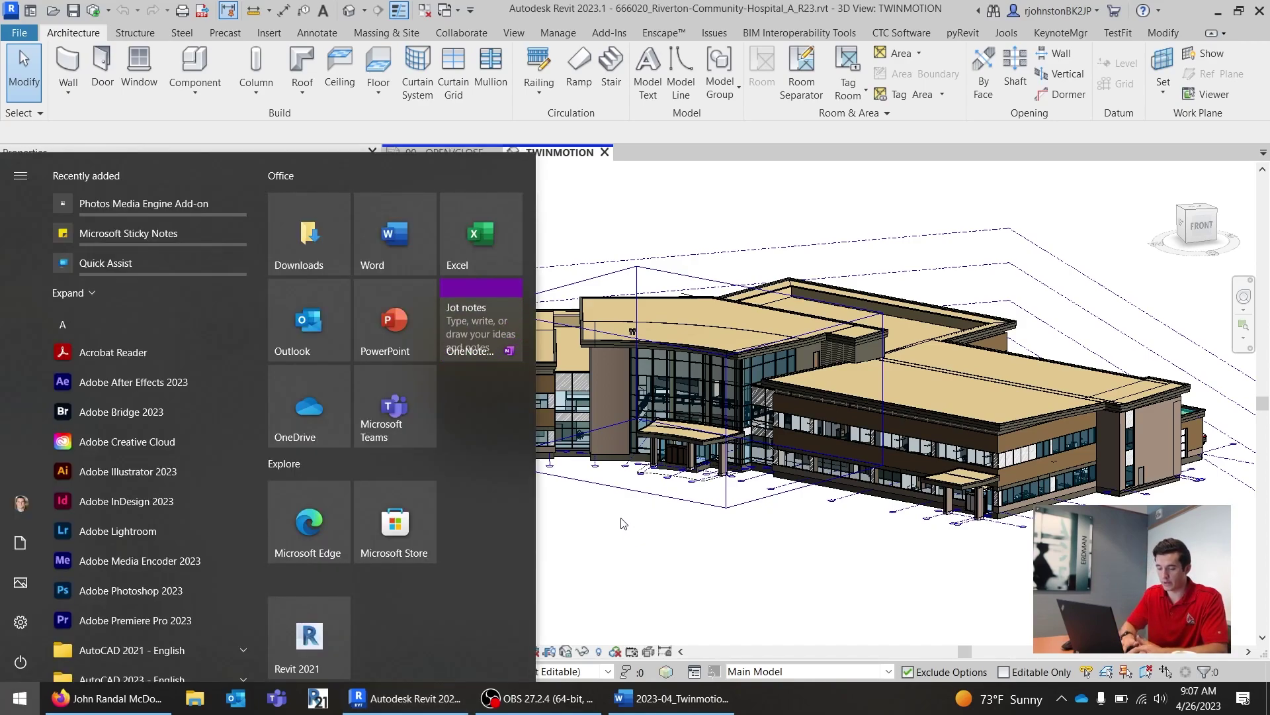
type("twin")
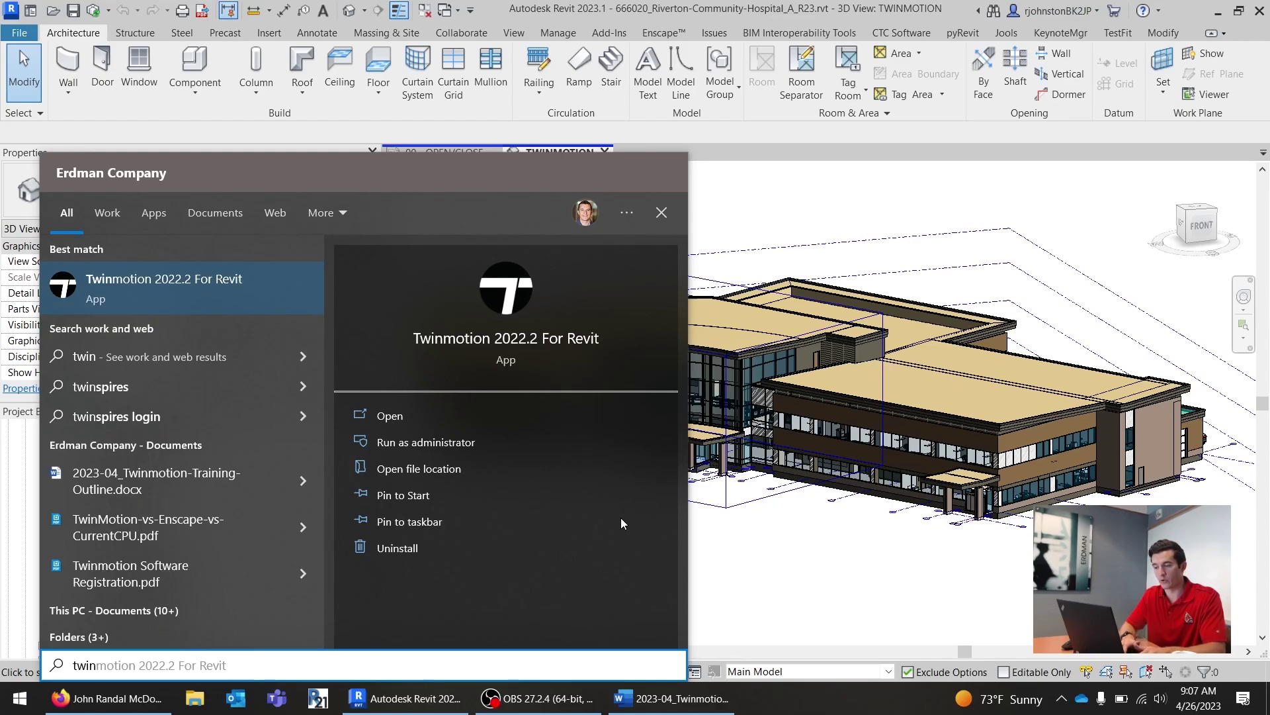
key("Return")
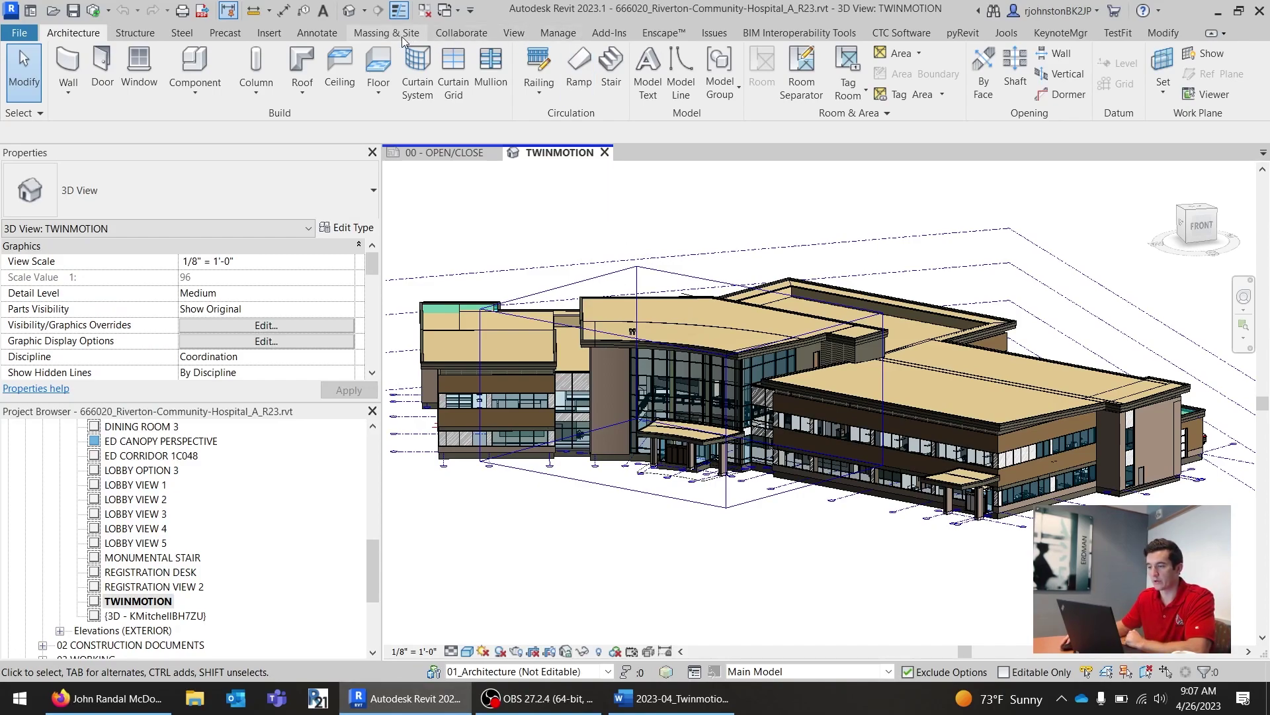
Step: Send the TWINMOTION 3D view from Revit to Twinmotion with Open in Twinmotion
left_click(514, 31)
left_click(448, 86)
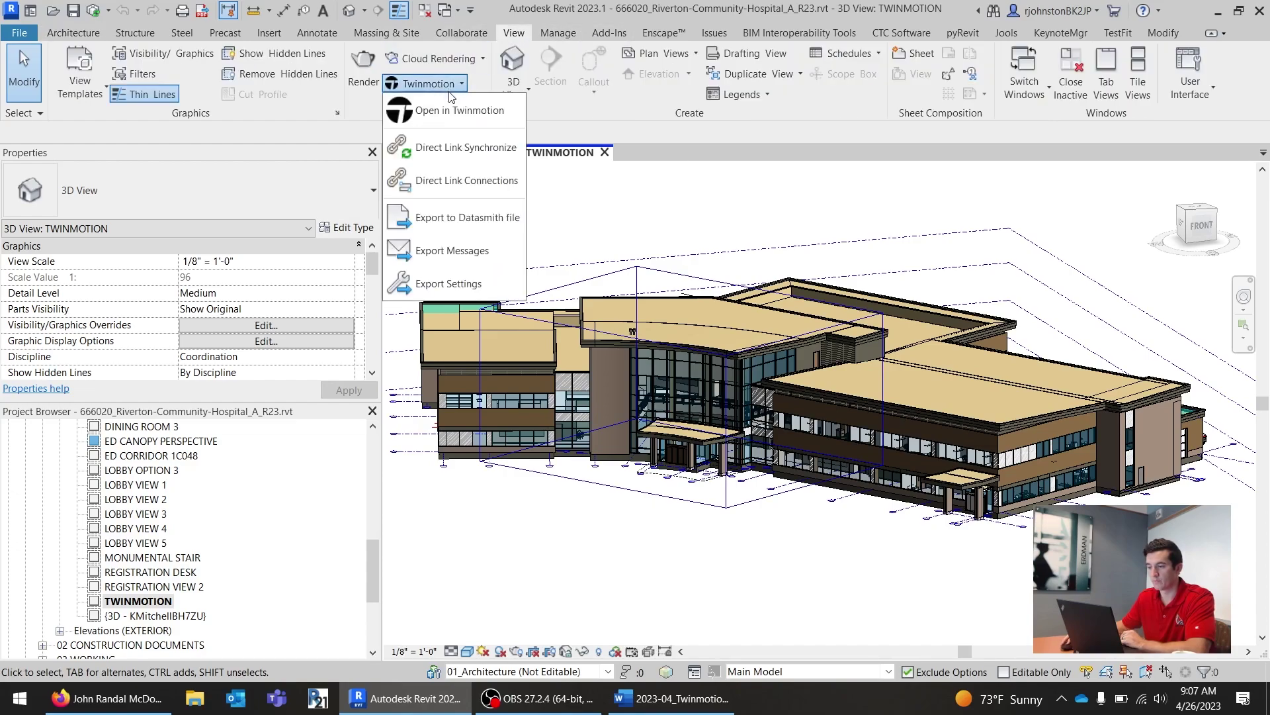
left_click(450, 105)
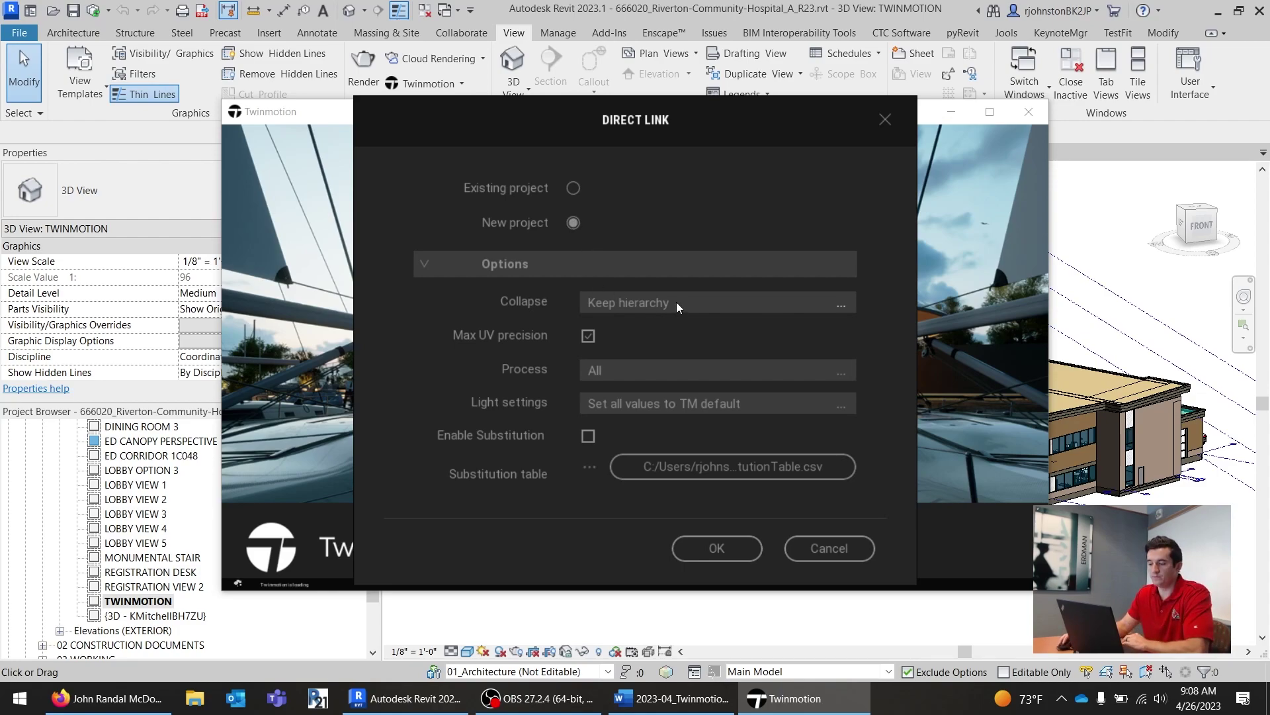
Step: Import the Direct Link model as a new project with Collapse set to Keep hierarchy, and dismiss the update notice
left_click(708, 306)
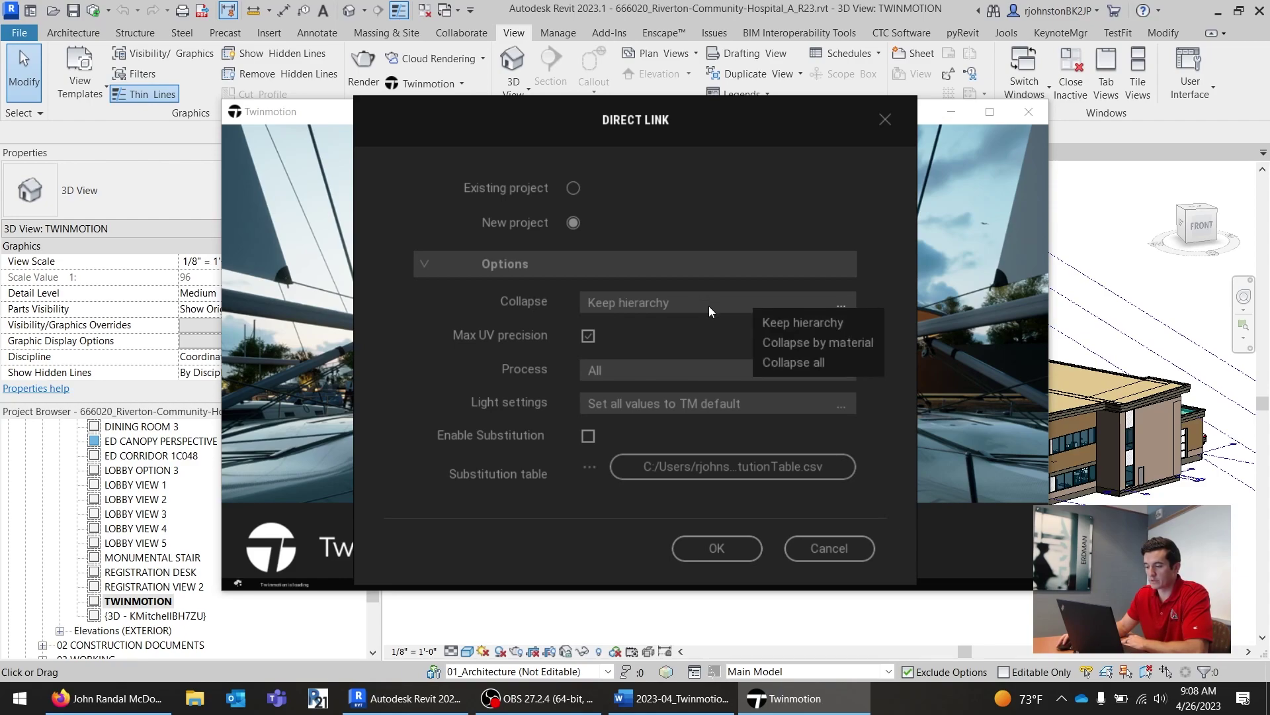
left_click(447, 263)
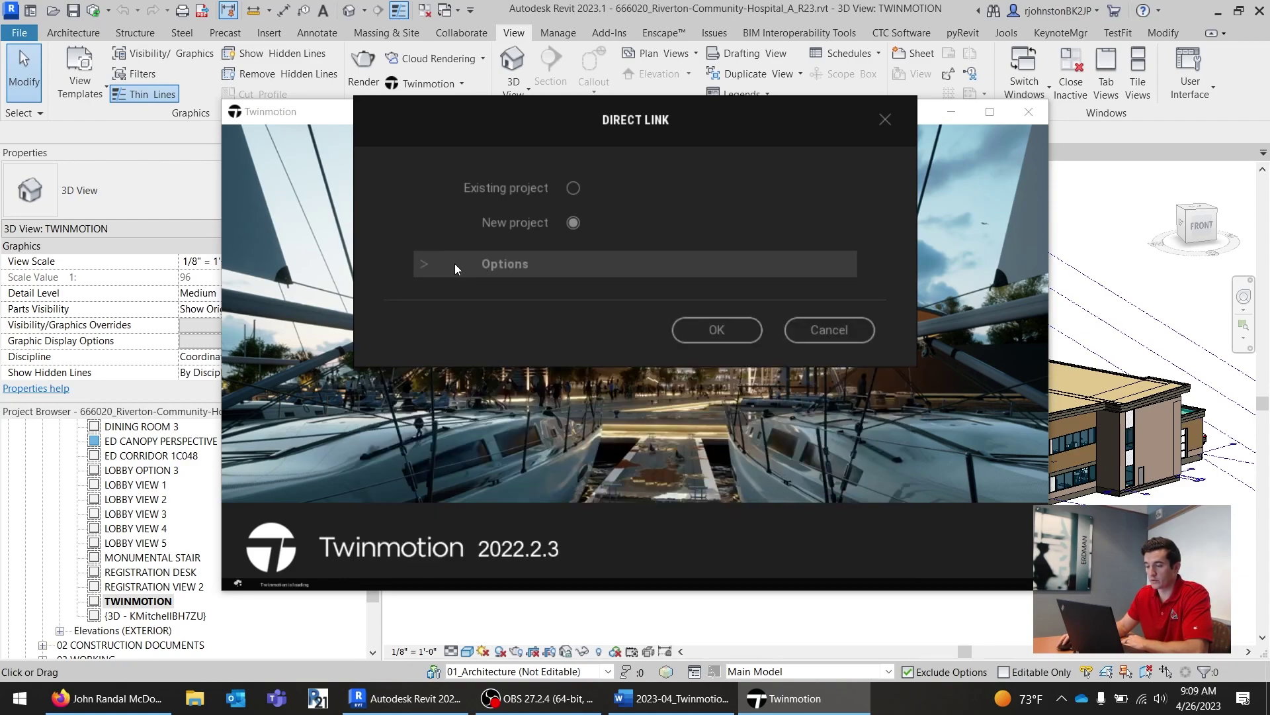
left_click(455, 264)
left_click(770, 304)
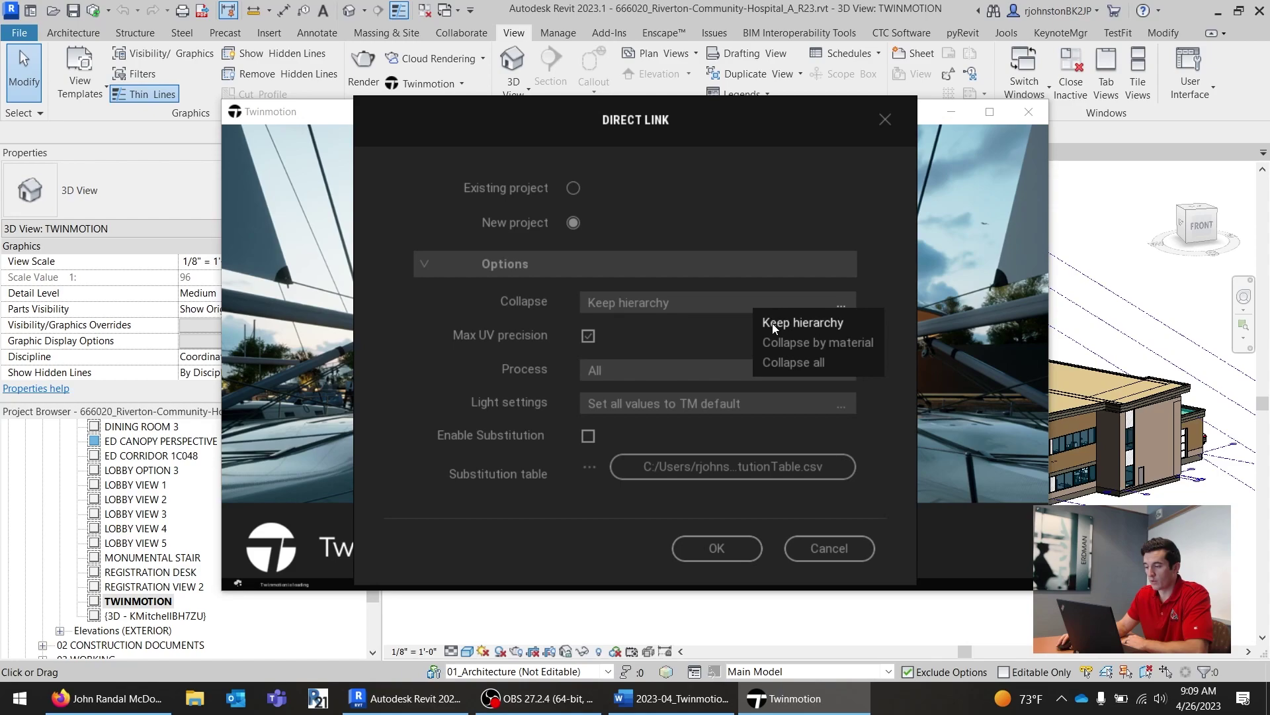
left_click(773, 323)
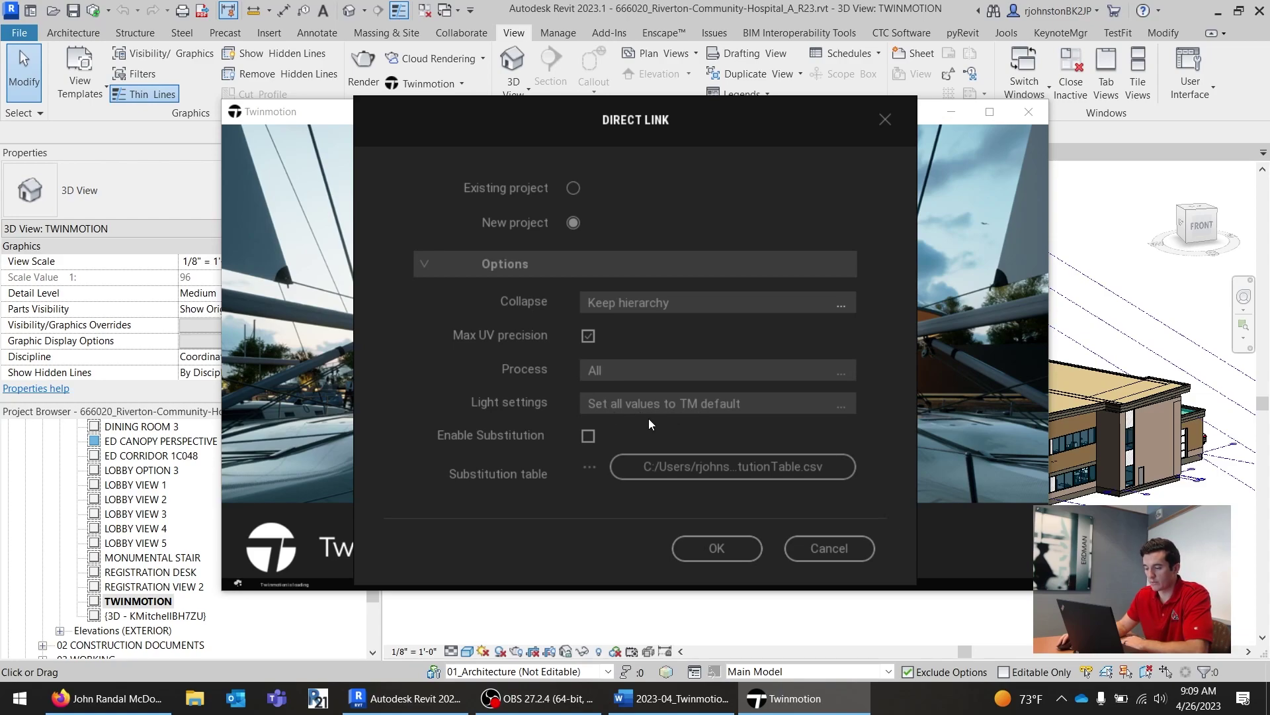
left_click(706, 549)
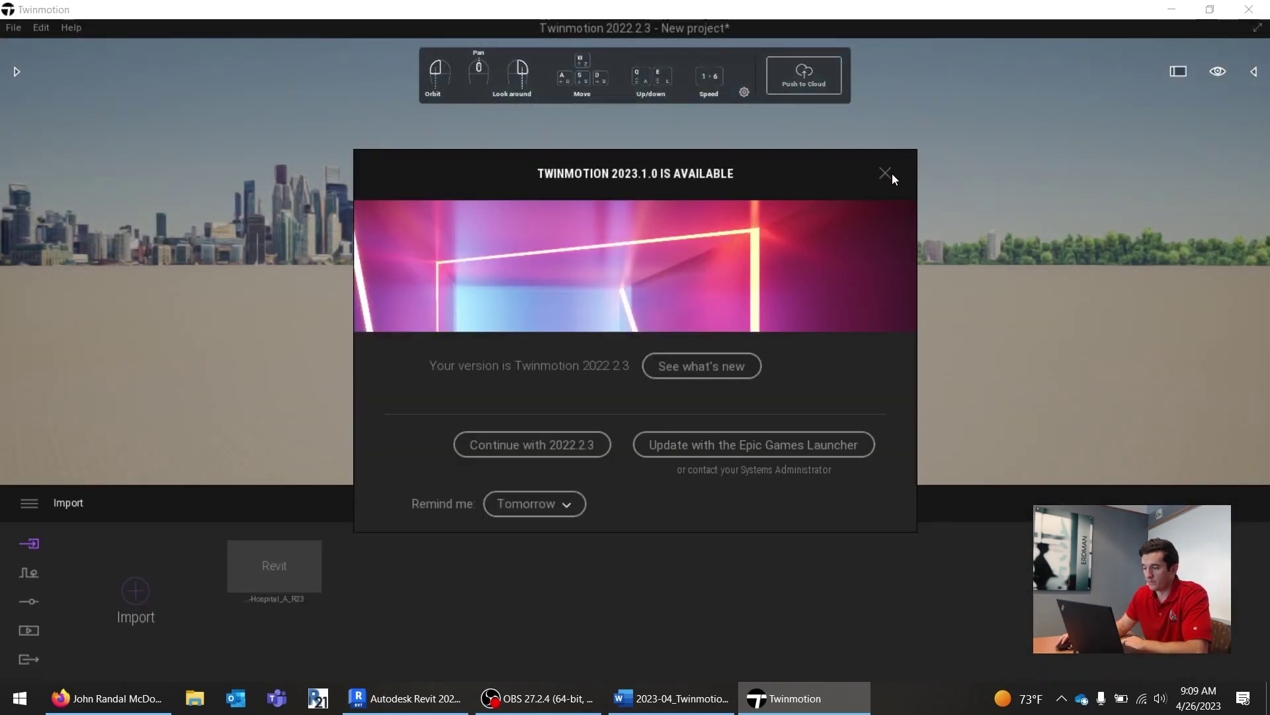
left_click(886, 174)
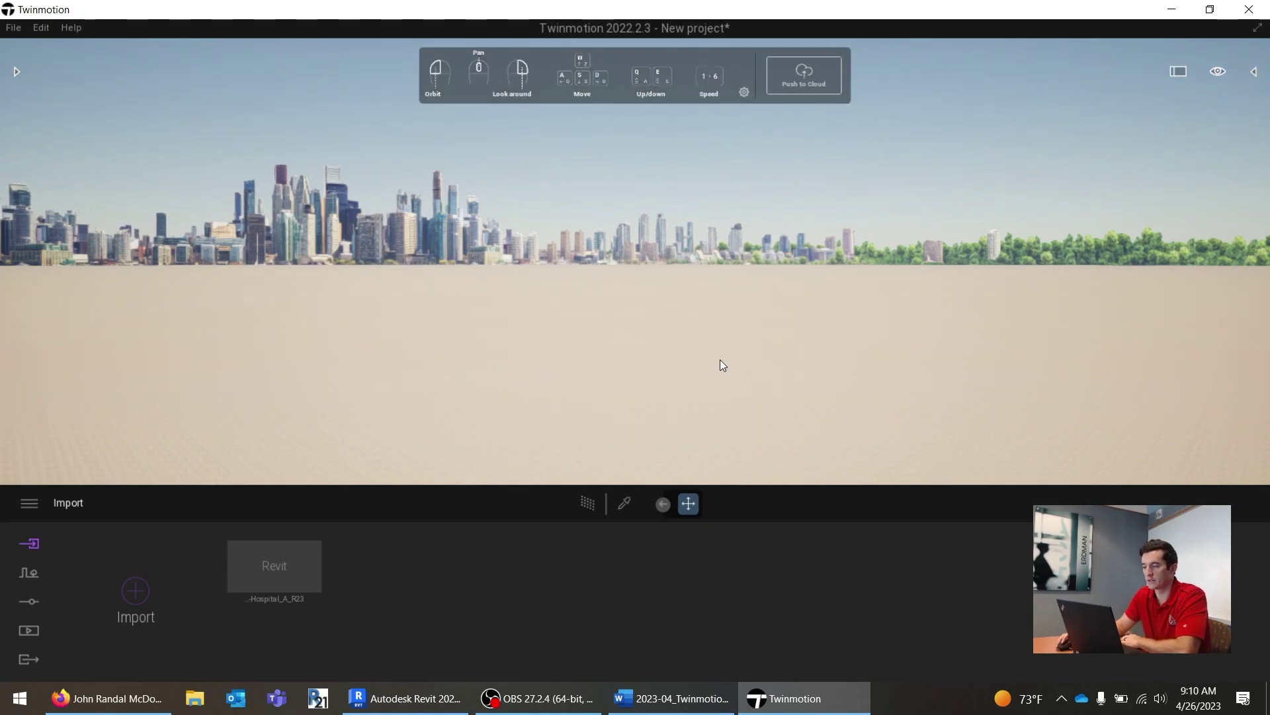
Step: Compare the imported building in the Twinmotion scene with the model in Revit's TWINMOTION view, ending back in Twinmotion
left_click_drag(539, 281, 697, 280)
scroll(728, 278, "down", 3)
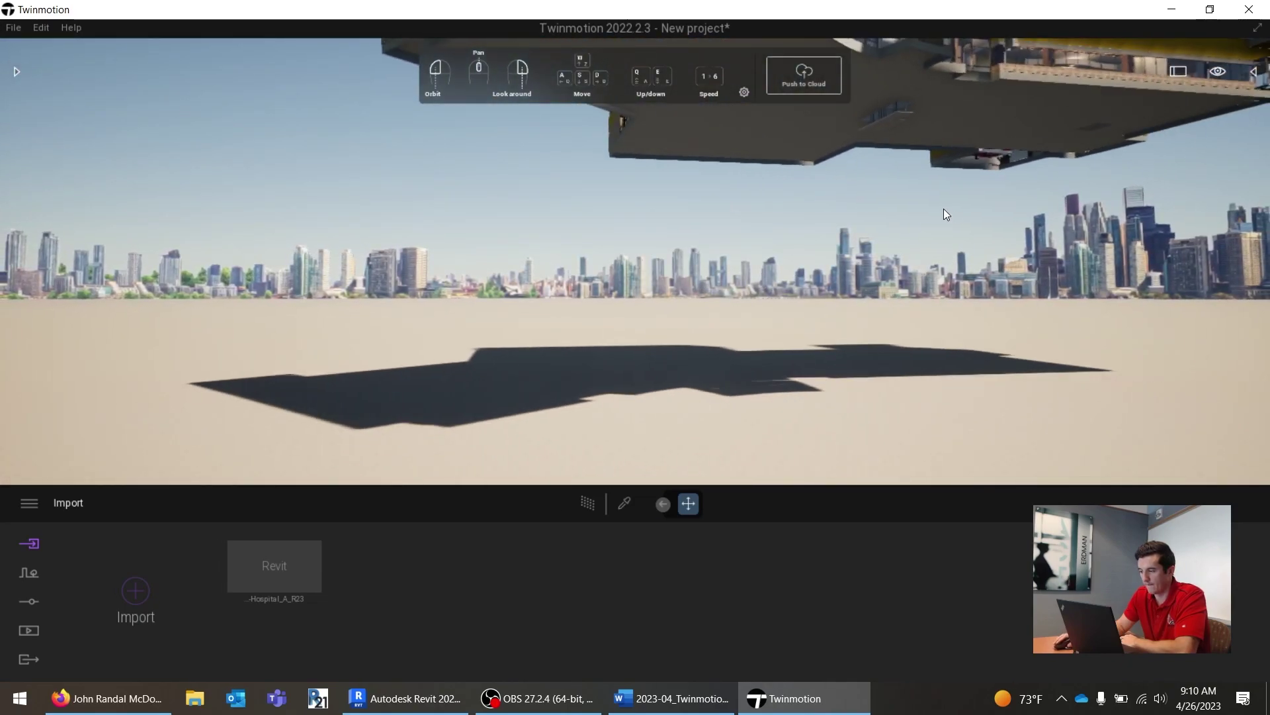
scroll(947, 204, "down", 5)
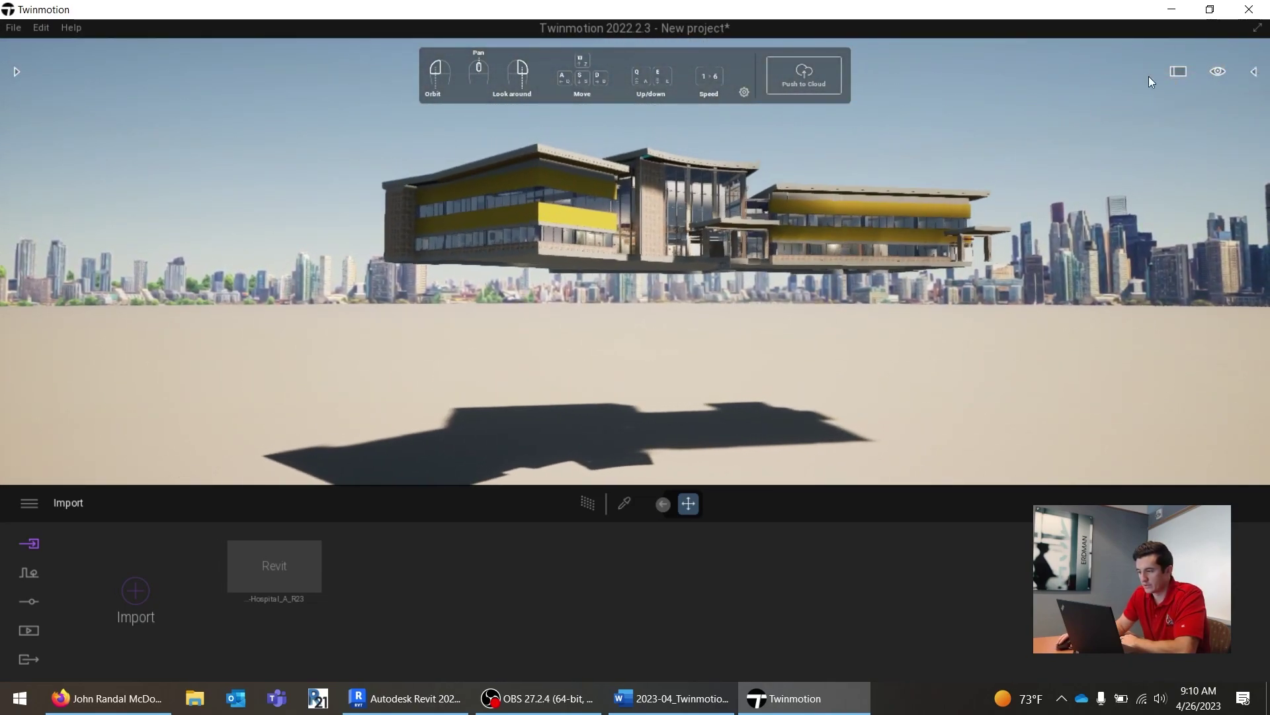
middle_click_drag(971, 176, 968, 170)
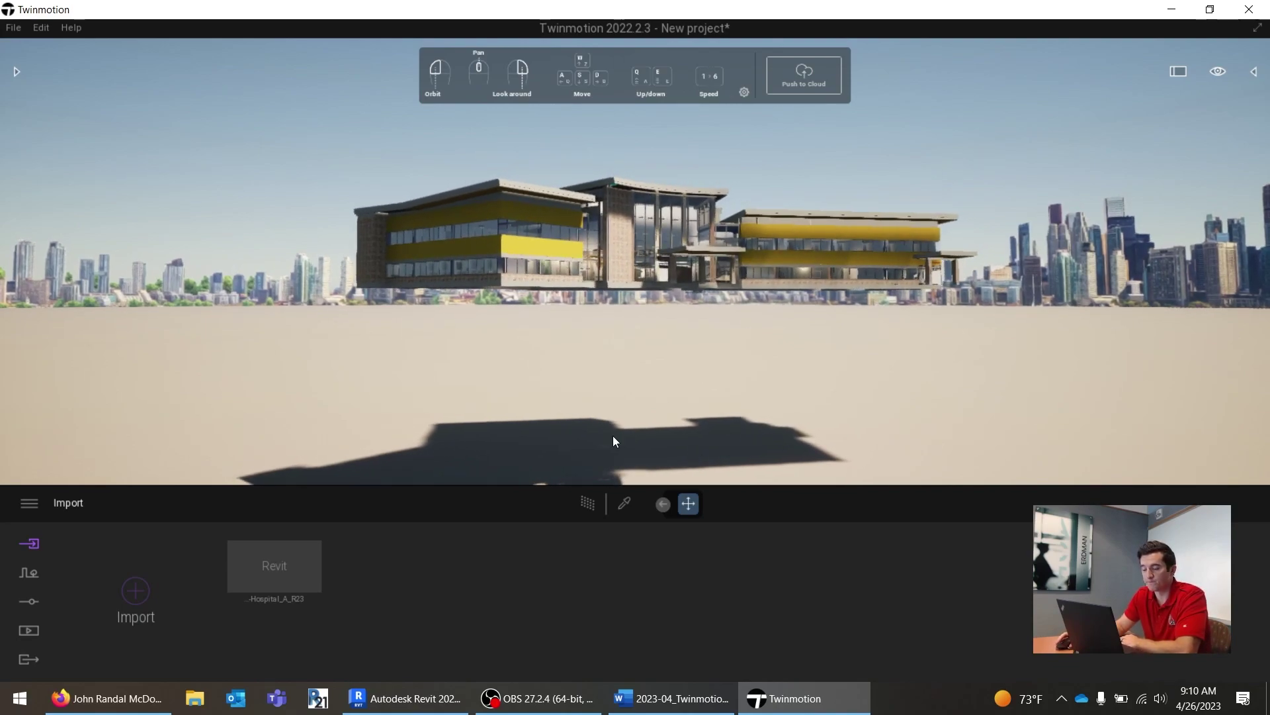
left_click(405, 698)
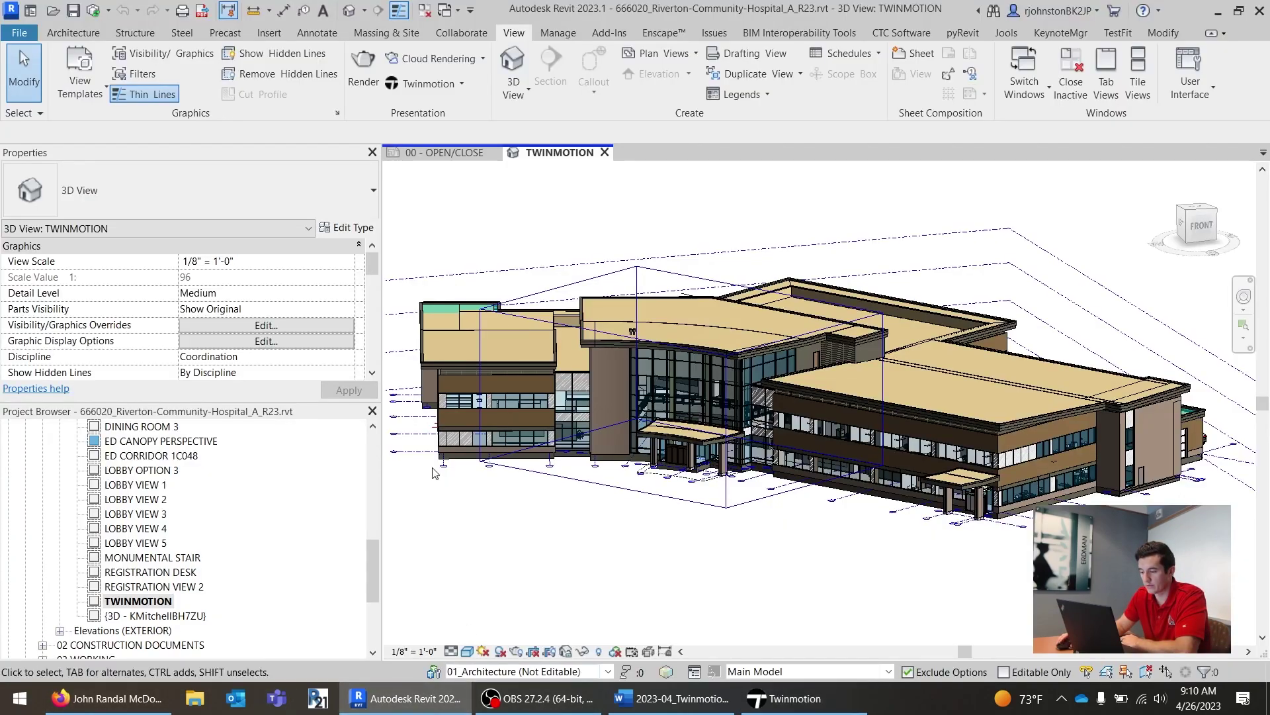
scroll(860, 430, "up", 1)
middle_click_drag(860, 430, 873, 387)
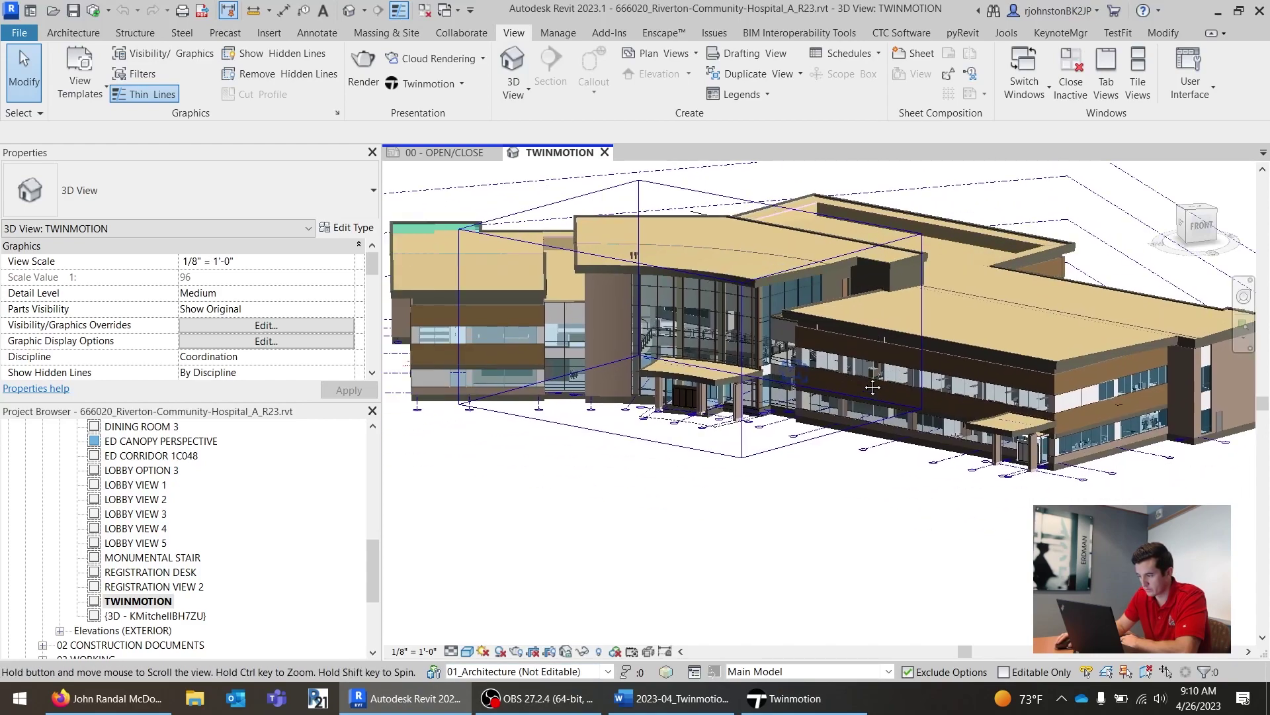
scroll(873, 387, "up", 3)
scroll(913, 374, "up", 4)
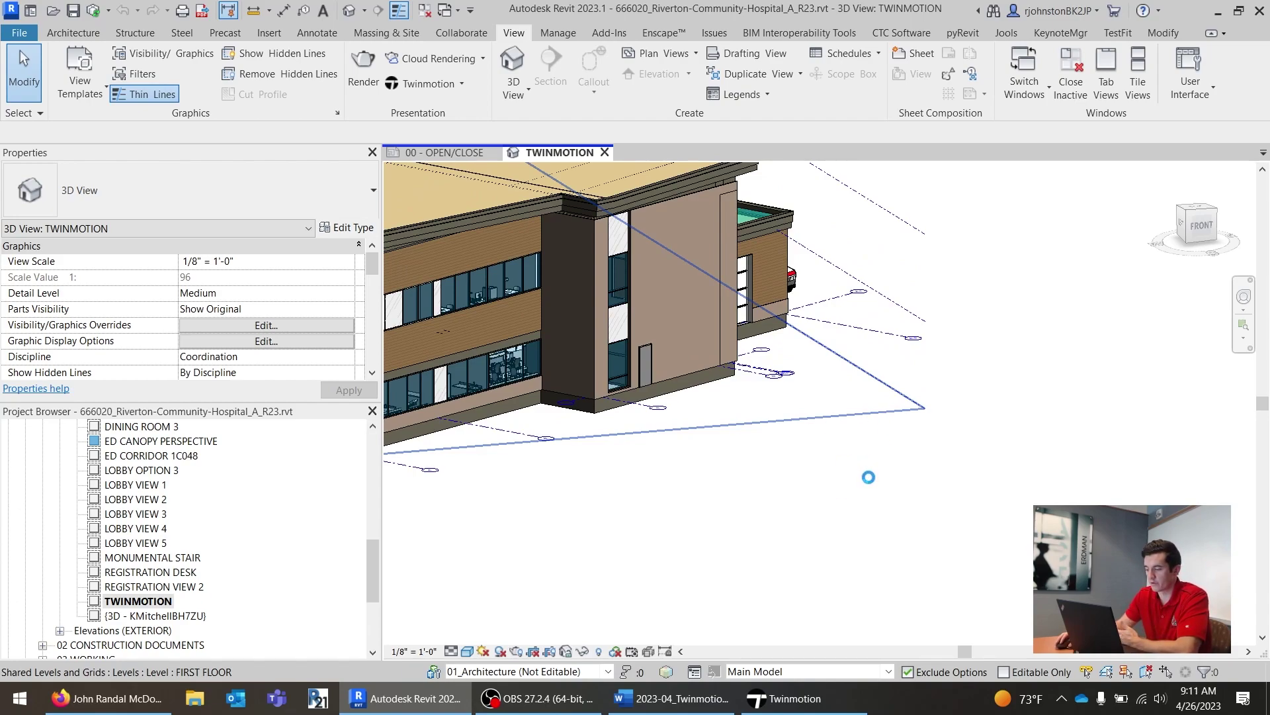
left_click(786, 702)
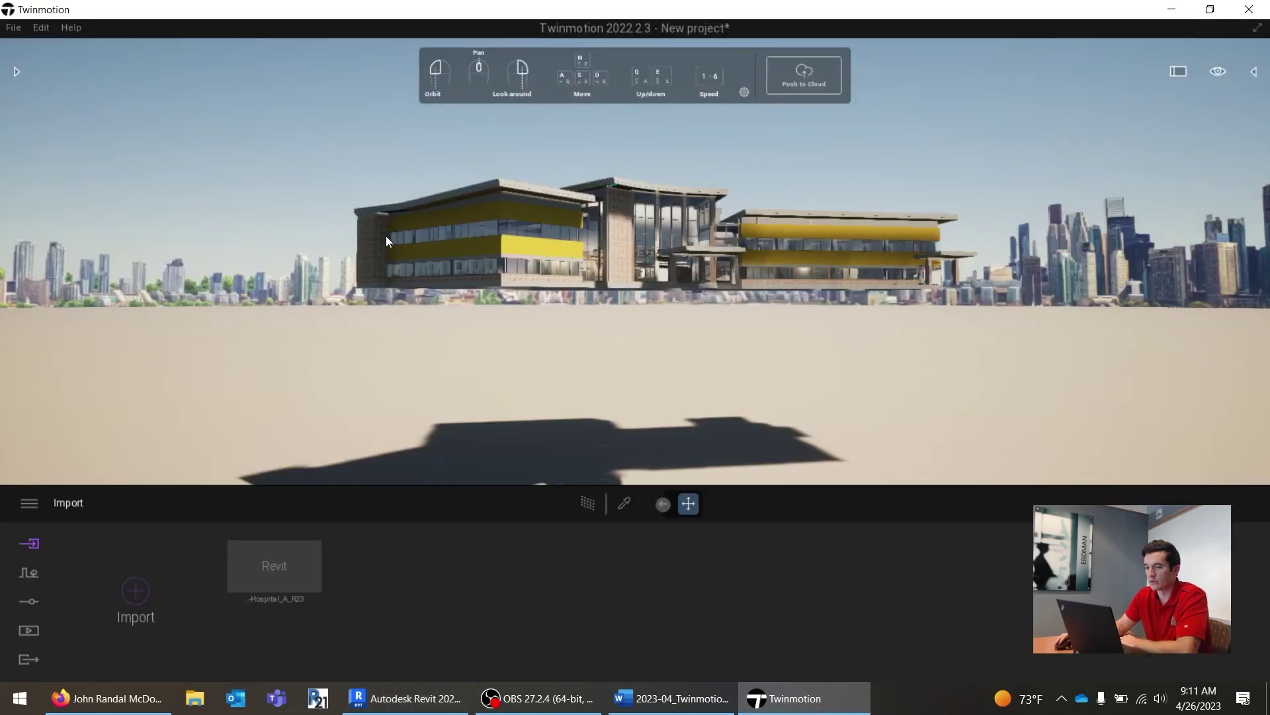
Step: Set the unit system to Feet in the Twinmotion preferences and accept the settings
left_click(41, 27)
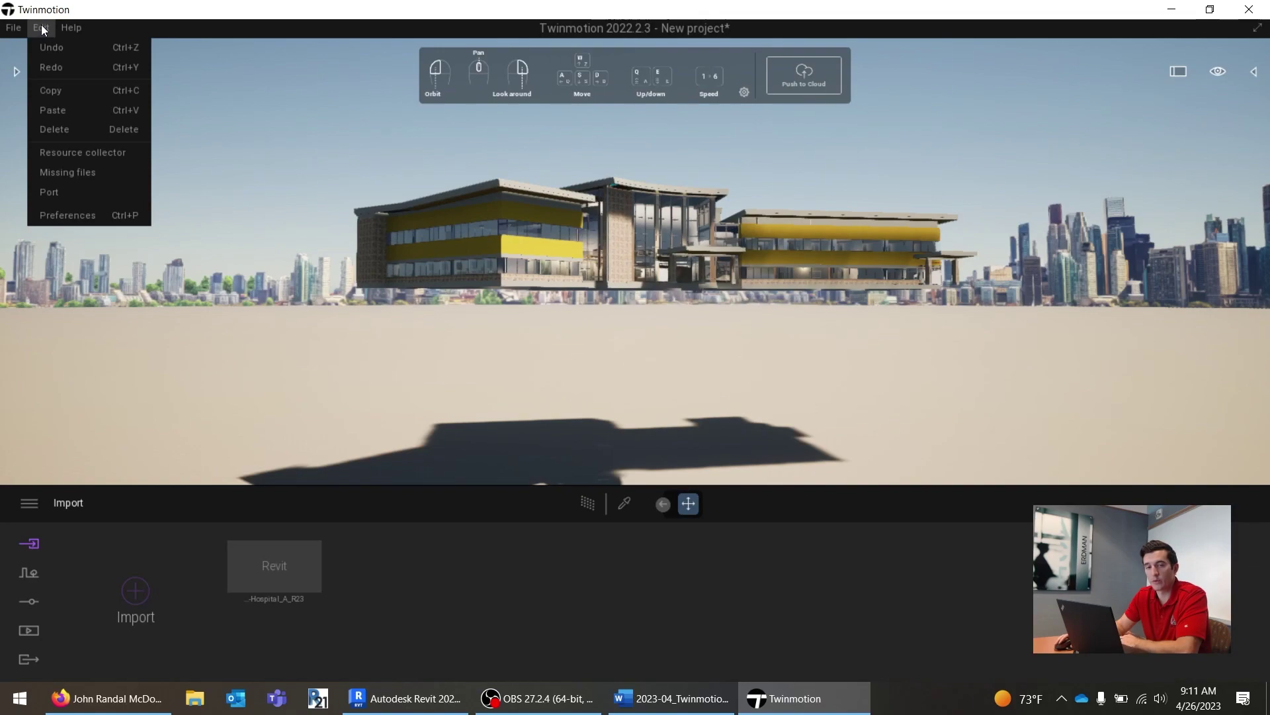
left_click(90, 214)
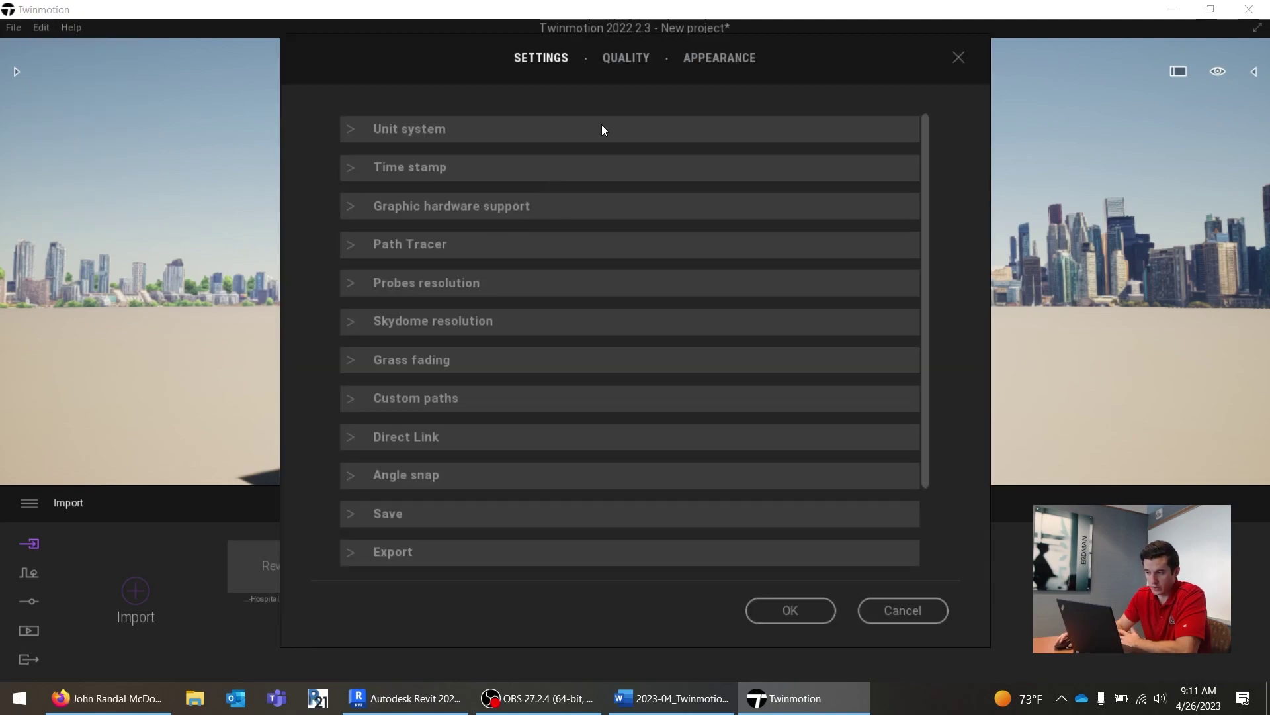
left_click(348, 130)
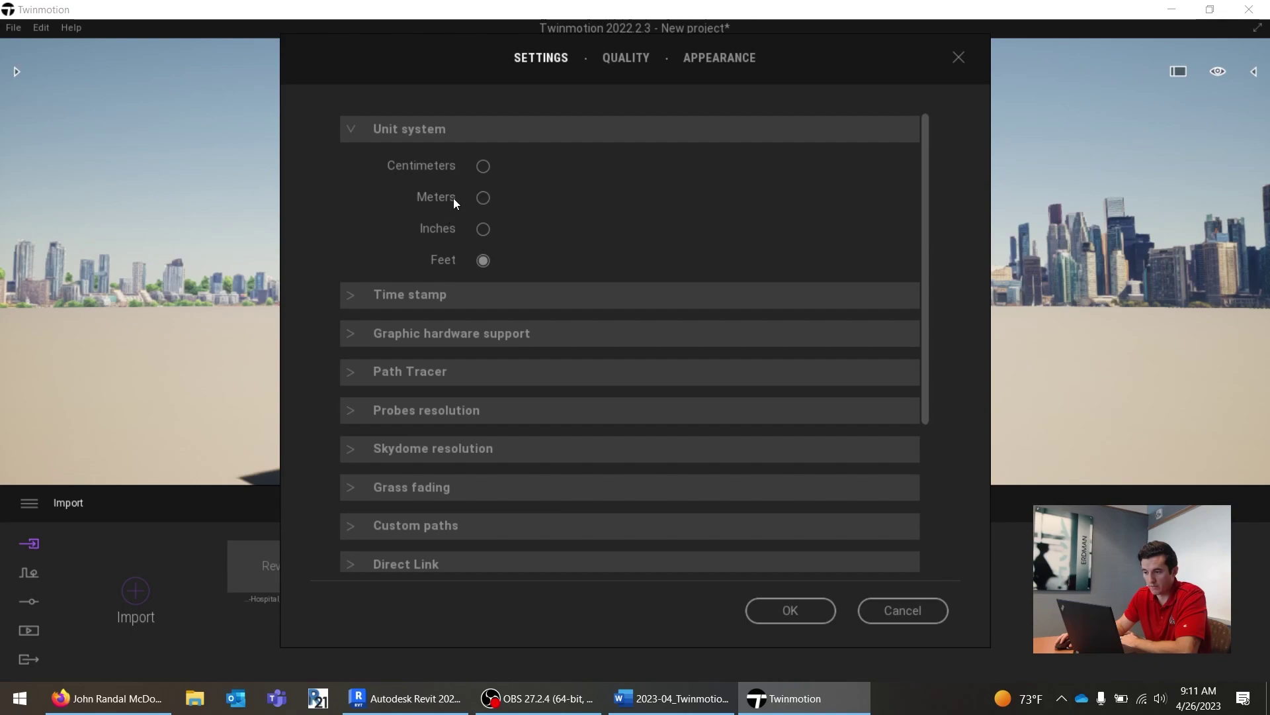
left_click(484, 199)
left_click(486, 261)
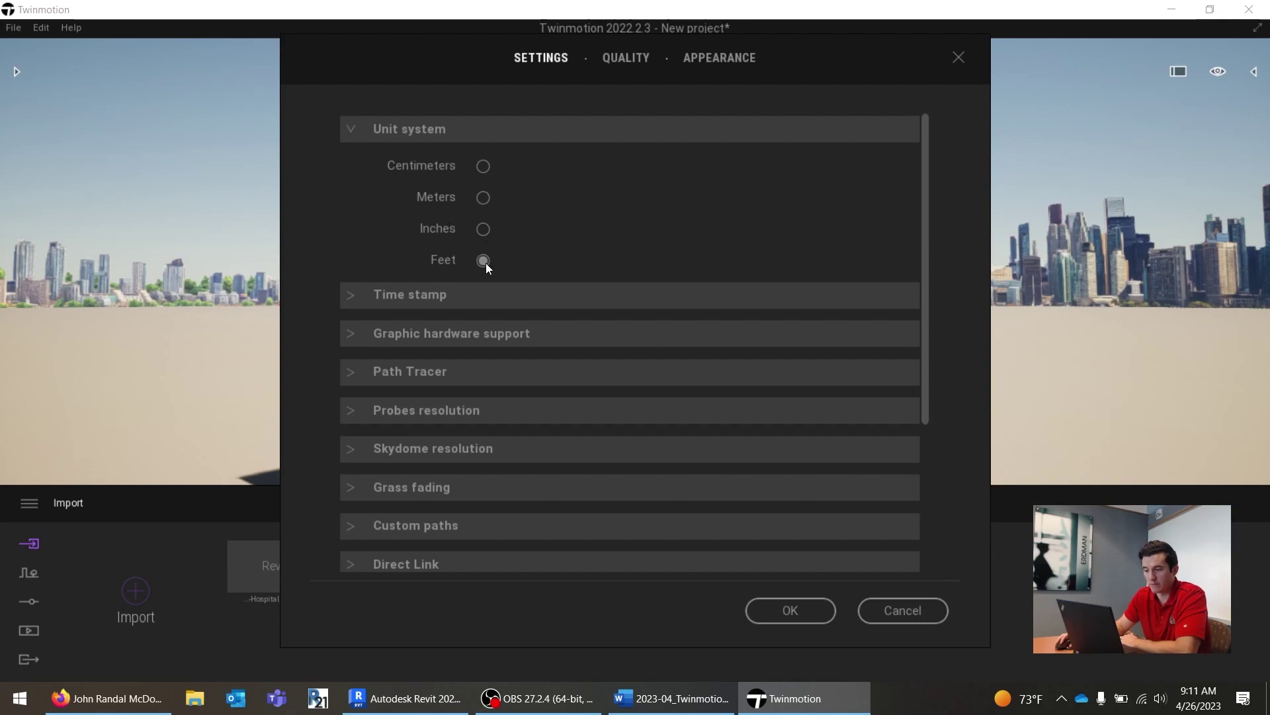
left_click(821, 619)
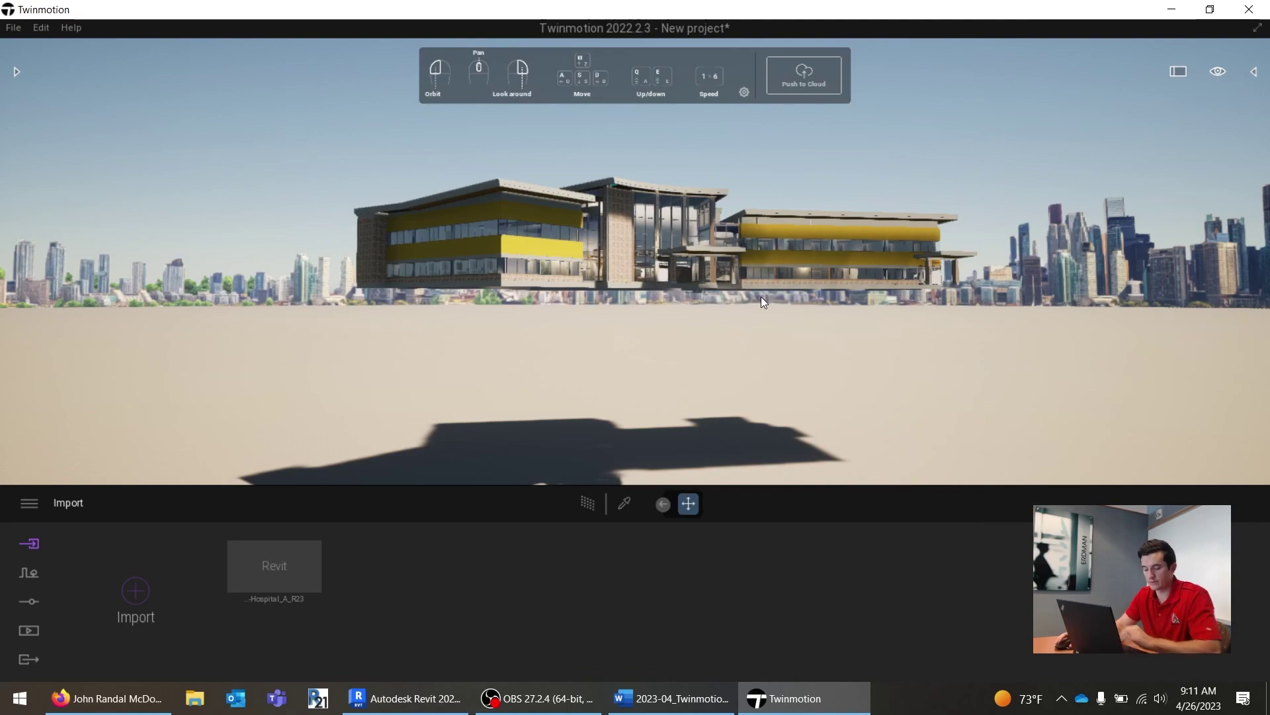
Step: Switch to the Twinmotion training outline in Word, review the importing, saving and refreshing instructions, and return to Twinmotion
key("alt+Tab")
left_click(825, 329)
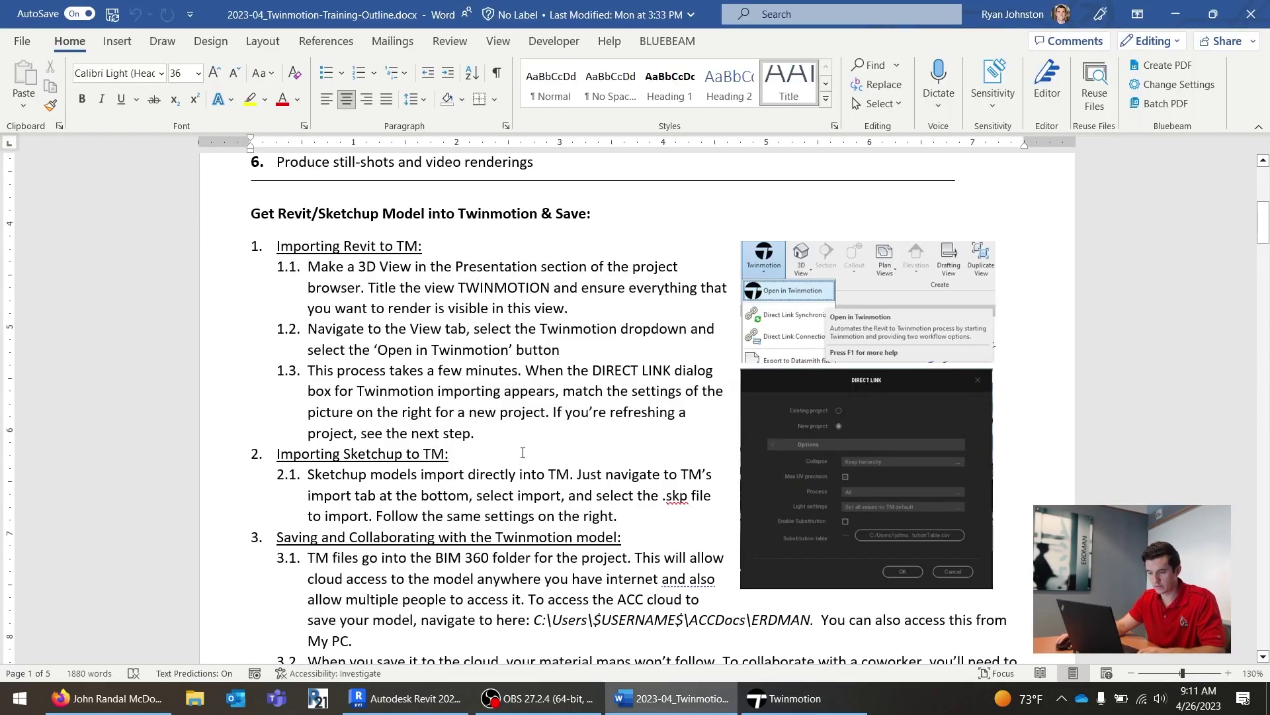
scroll(520, 455, "down", 8)
scroll(517, 428, "down", 5)
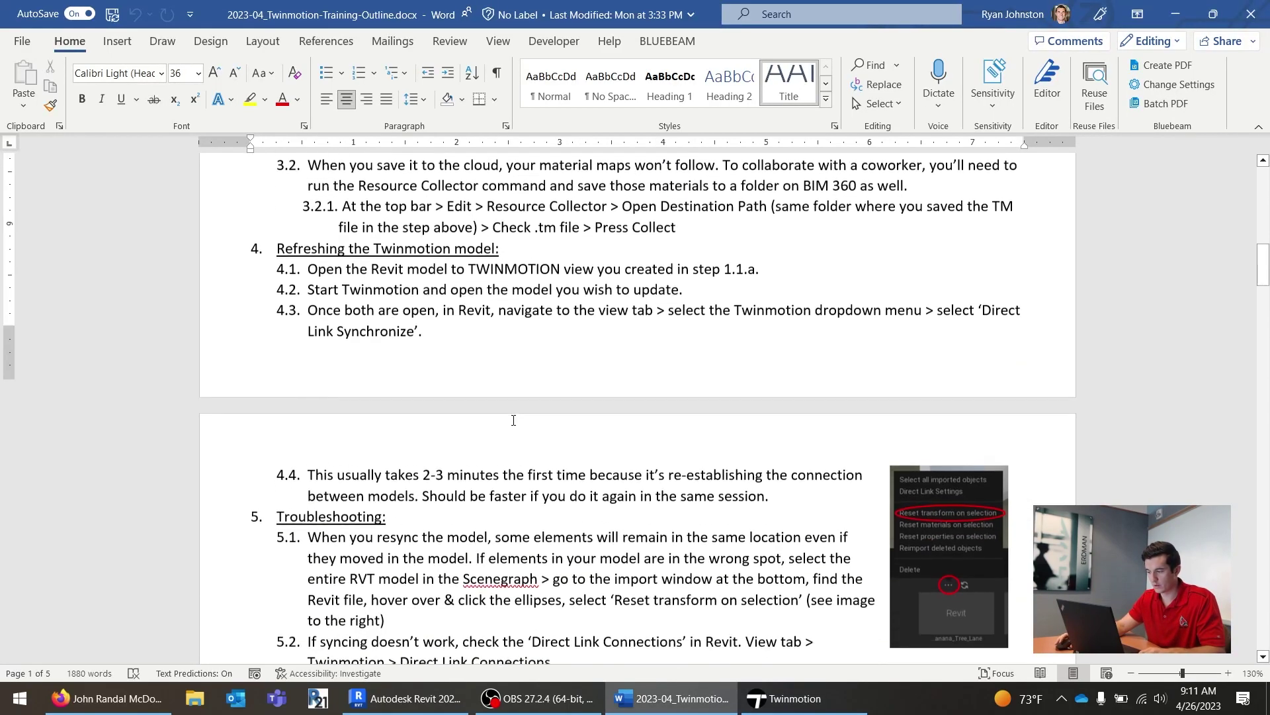
scroll(505, 401, "up", 13)
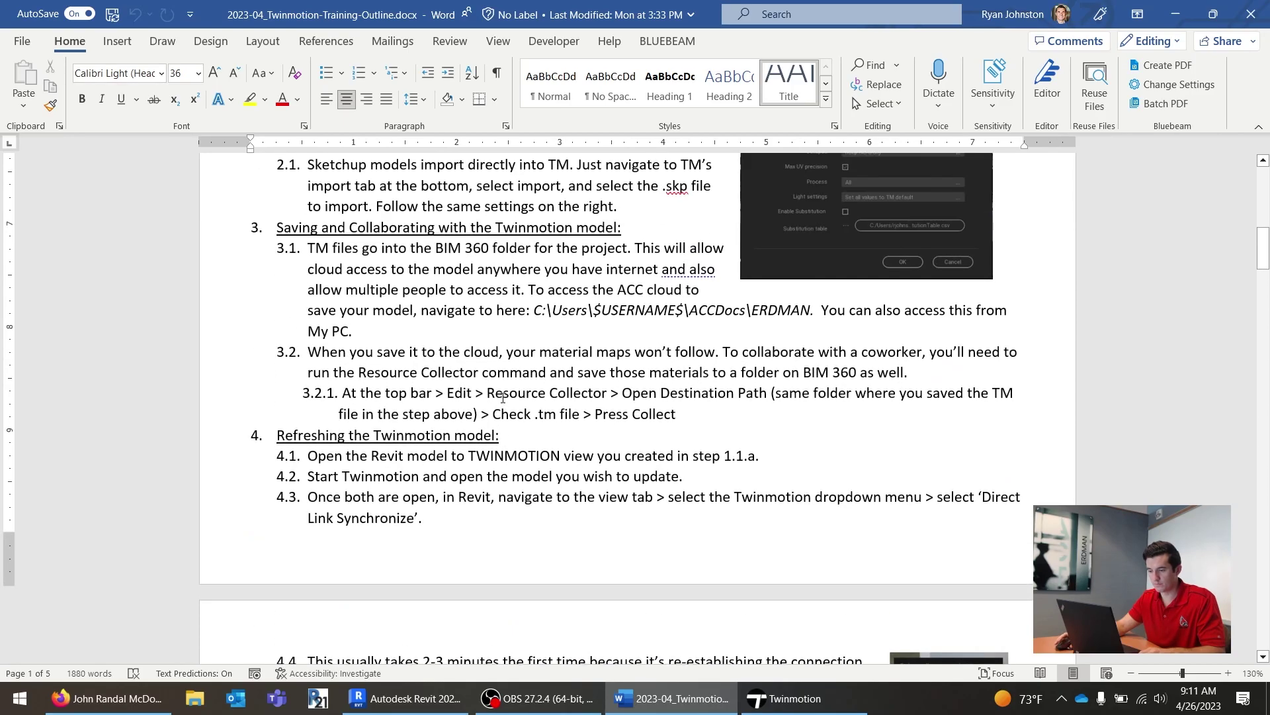
scroll(485, 390, "down", 6)
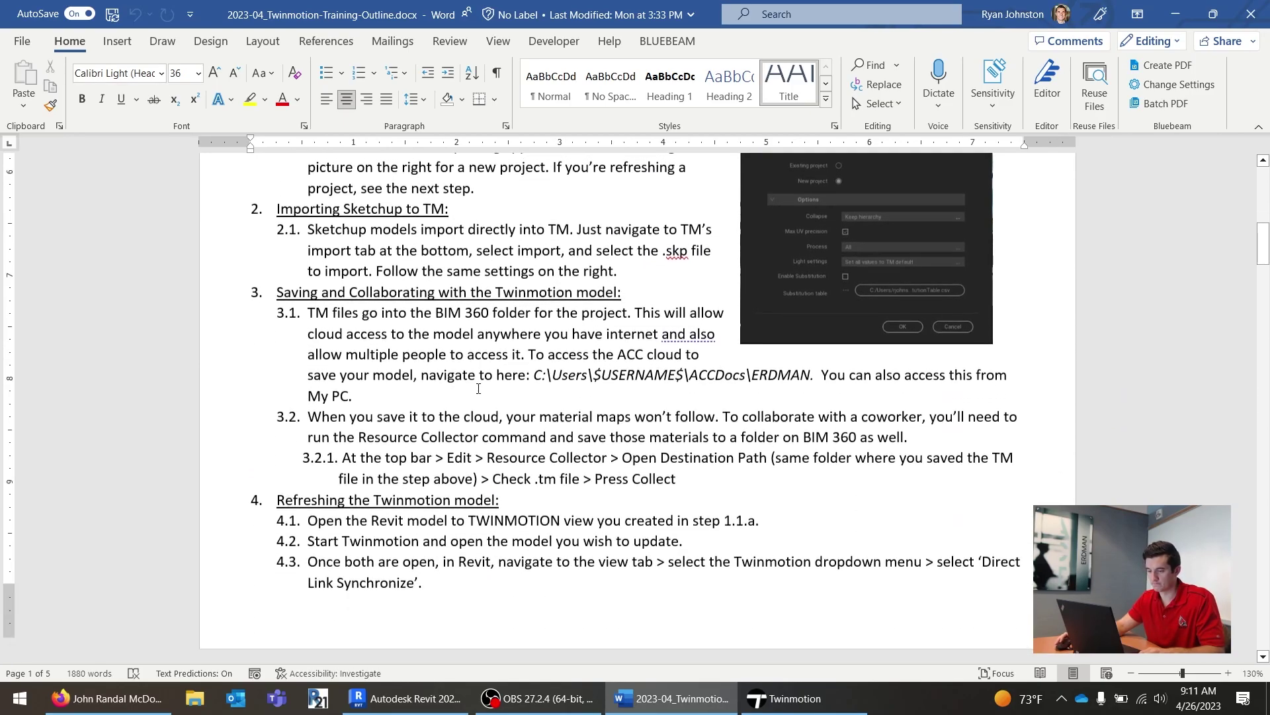
scroll(480, 387, "up", 5)
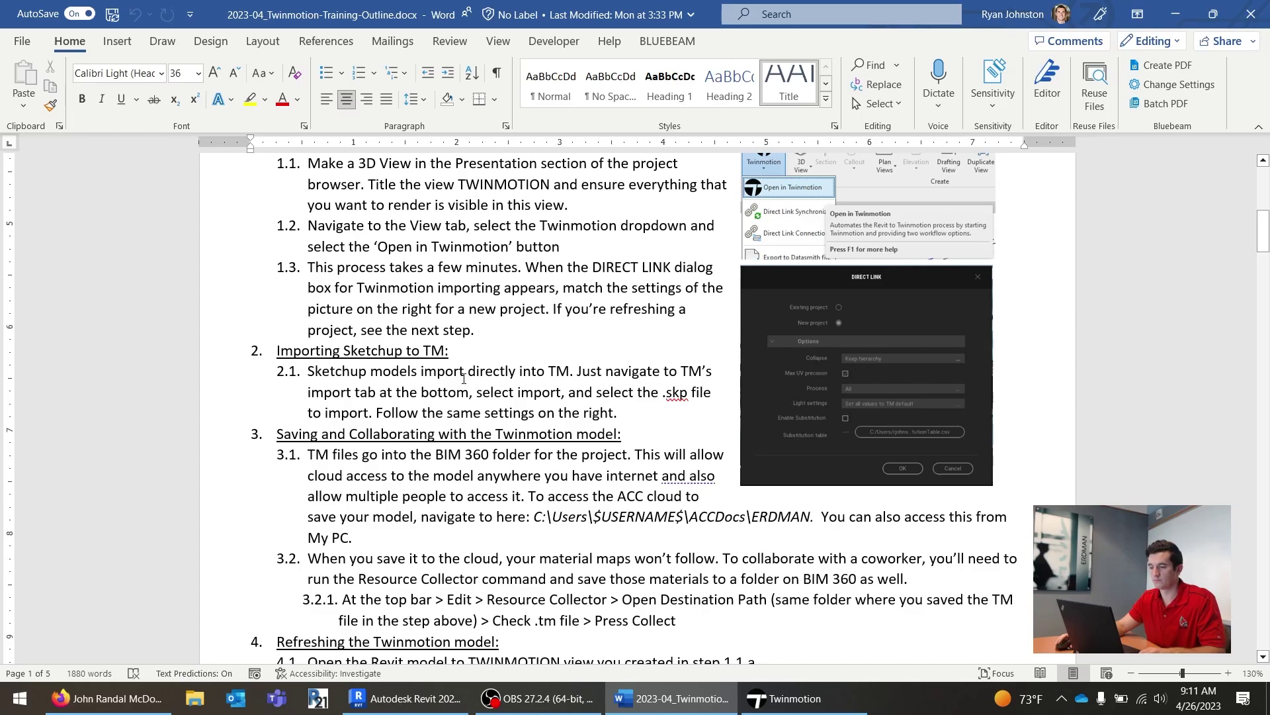
key("alt+Tab")
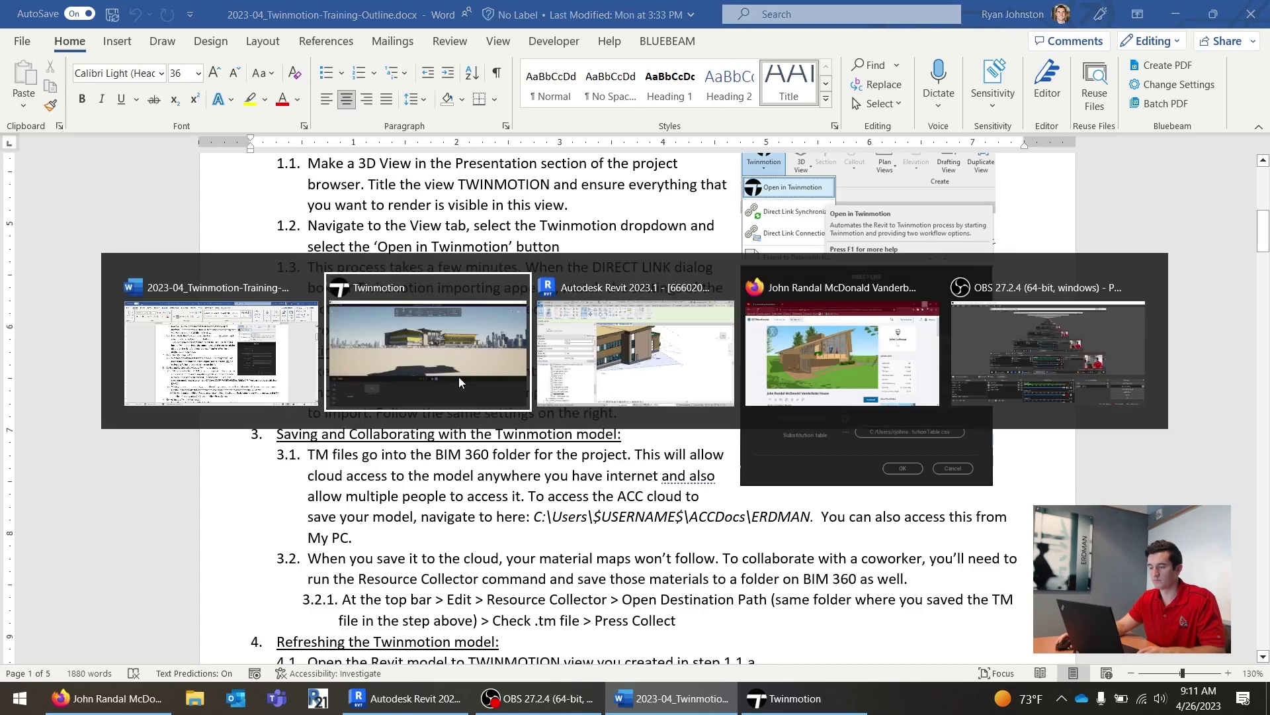
key("alt+Tab")
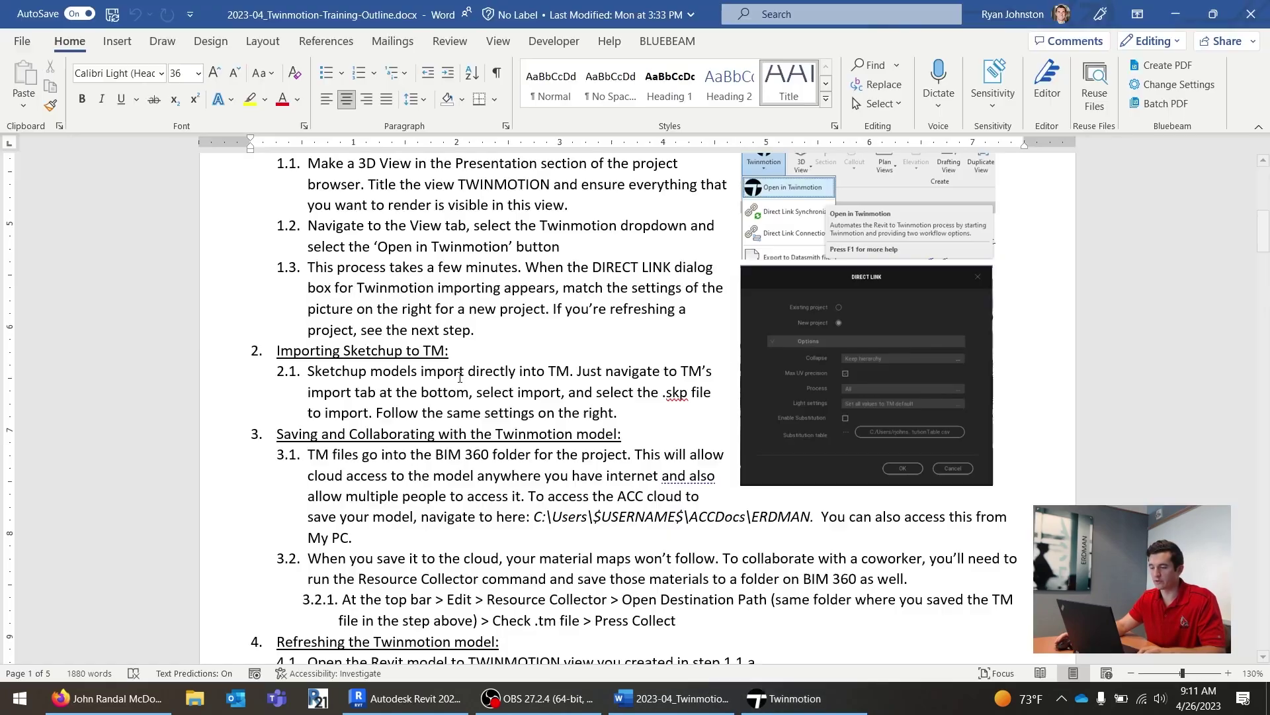
scroll(468, 351, "up", 2)
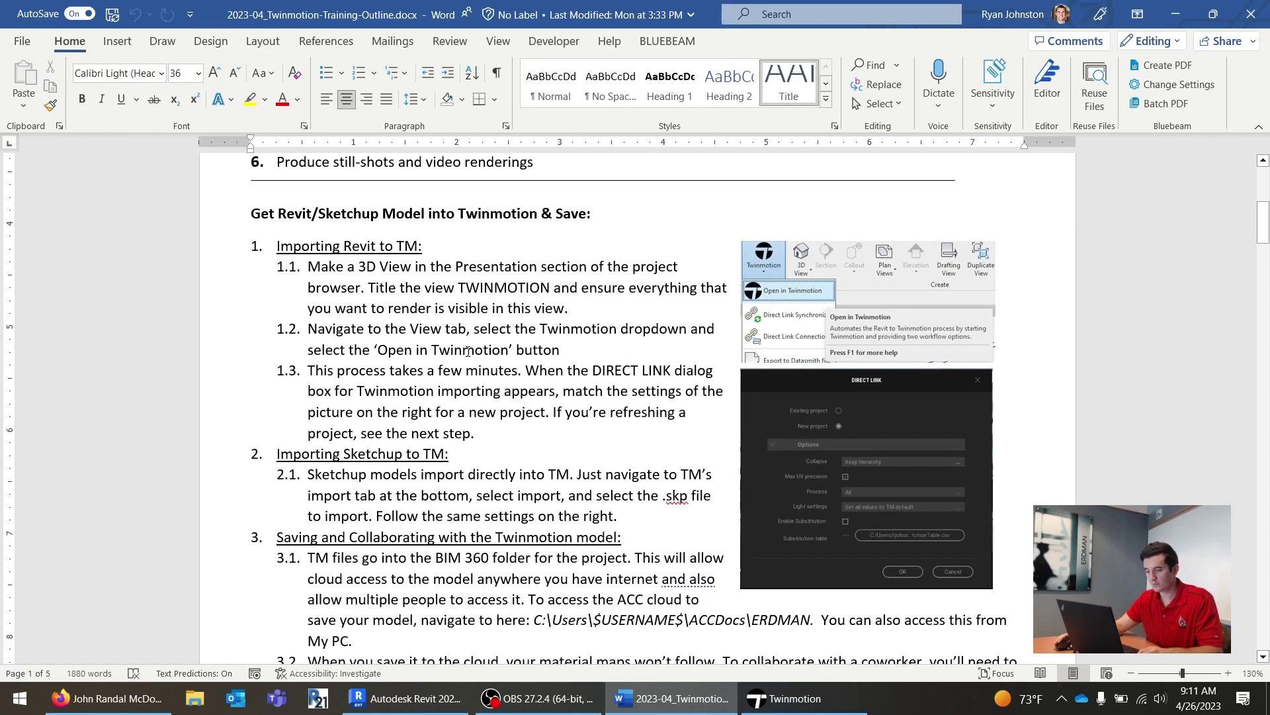
key("alt+Tab")
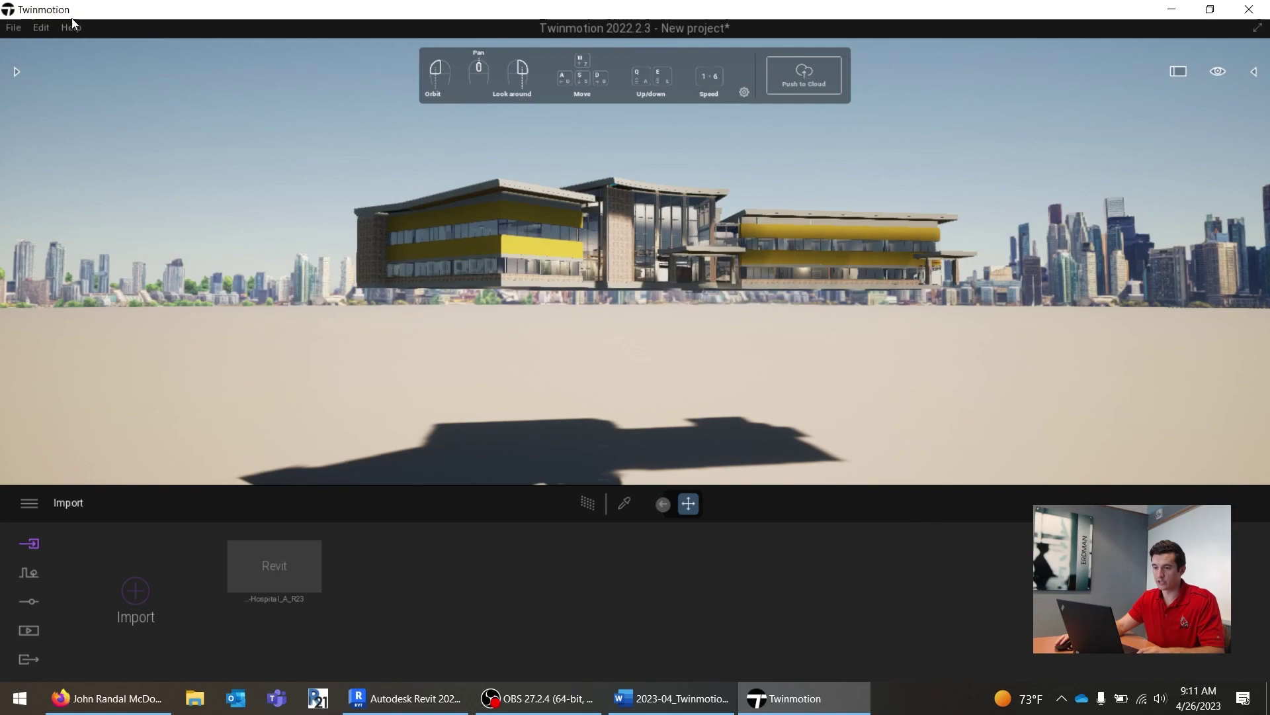
left_click(37, 27)
left_click(35, 27)
left_click(630, 377)
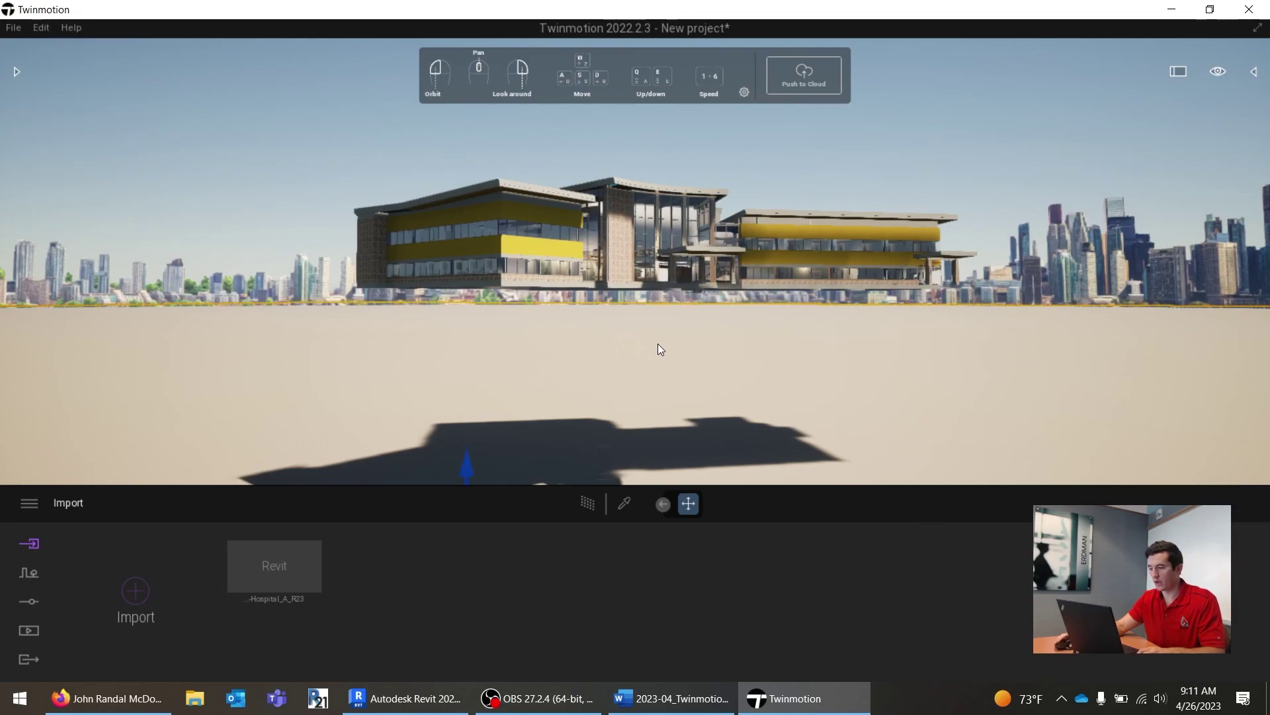
left_click(852, 170)
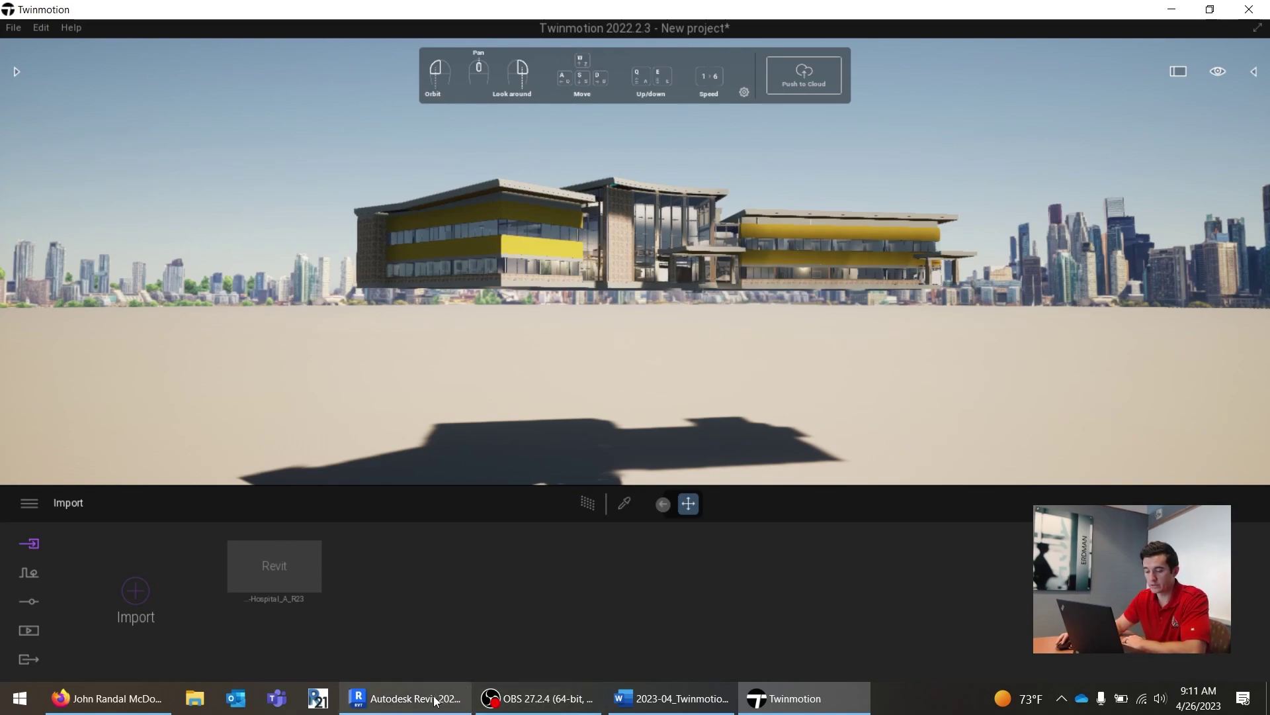
Step: Switch to Revit, show the whole hospital from its top front left corner, and compare it with the Twinmotion scene
left_click(405, 698)
left_click(581, 564)
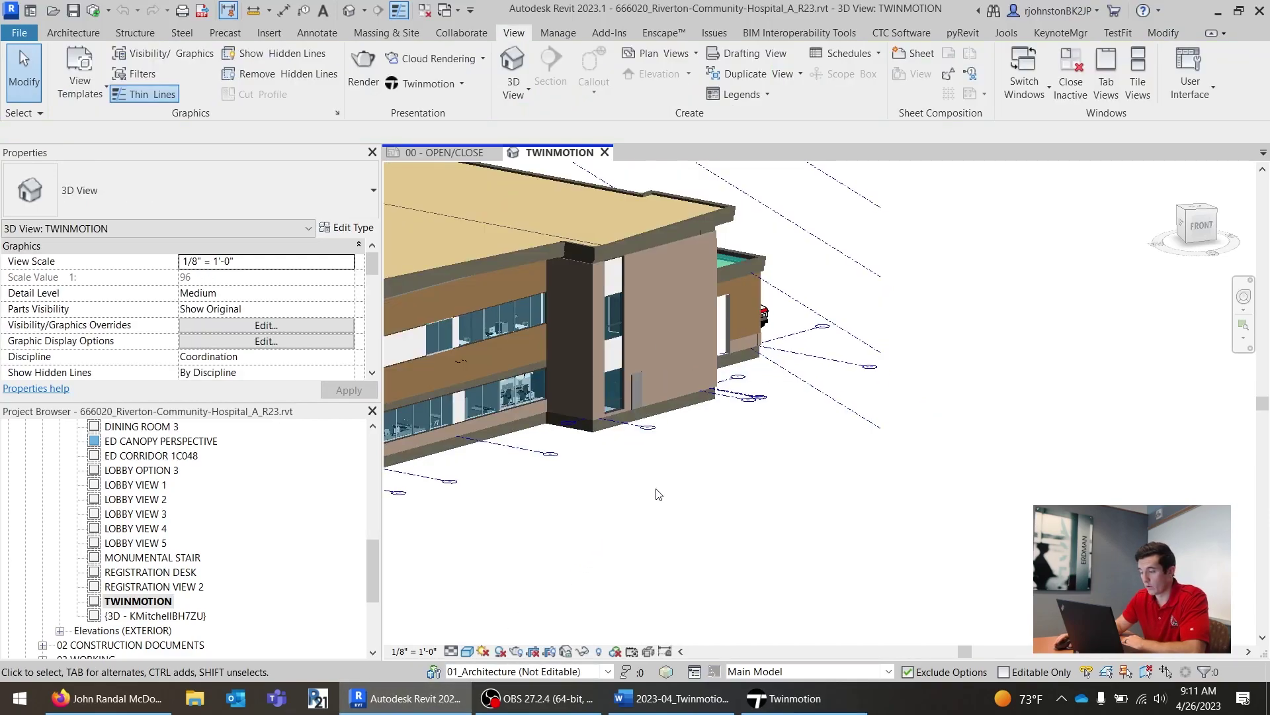
middle_click_drag(582, 564, 596, 529, "shift")
left_click(1185, 212)
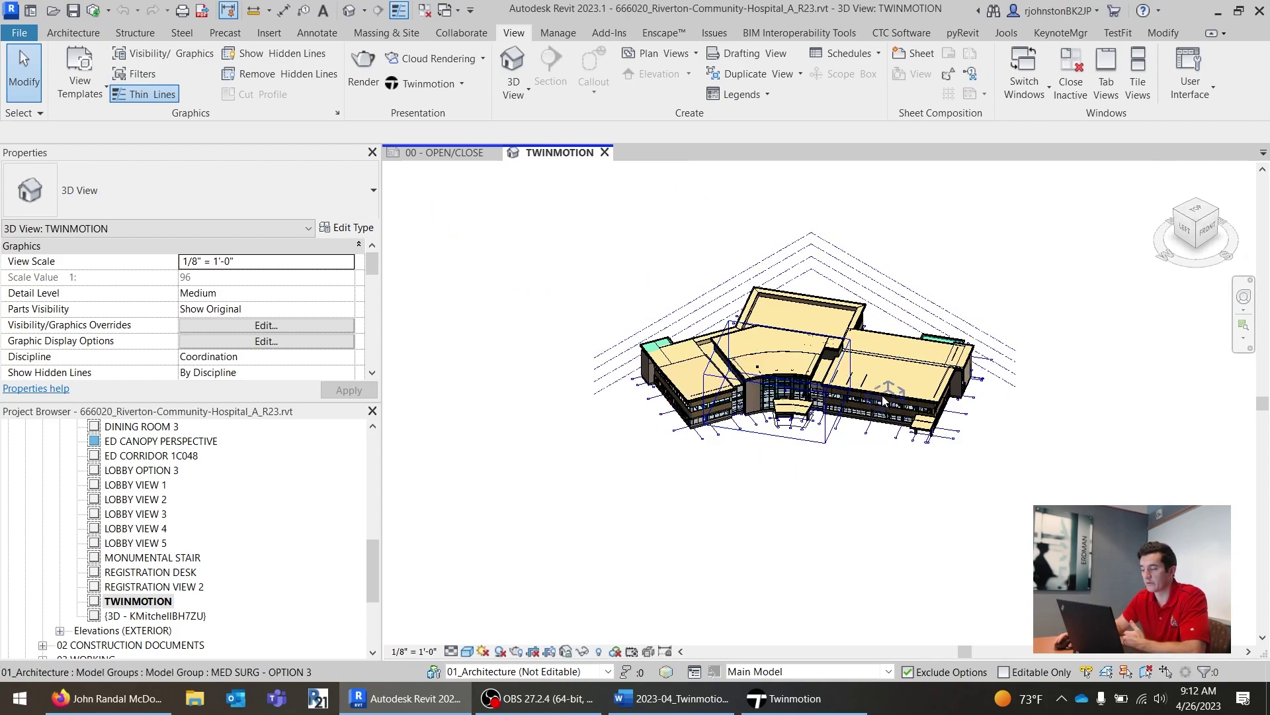
left_click(788, 698)
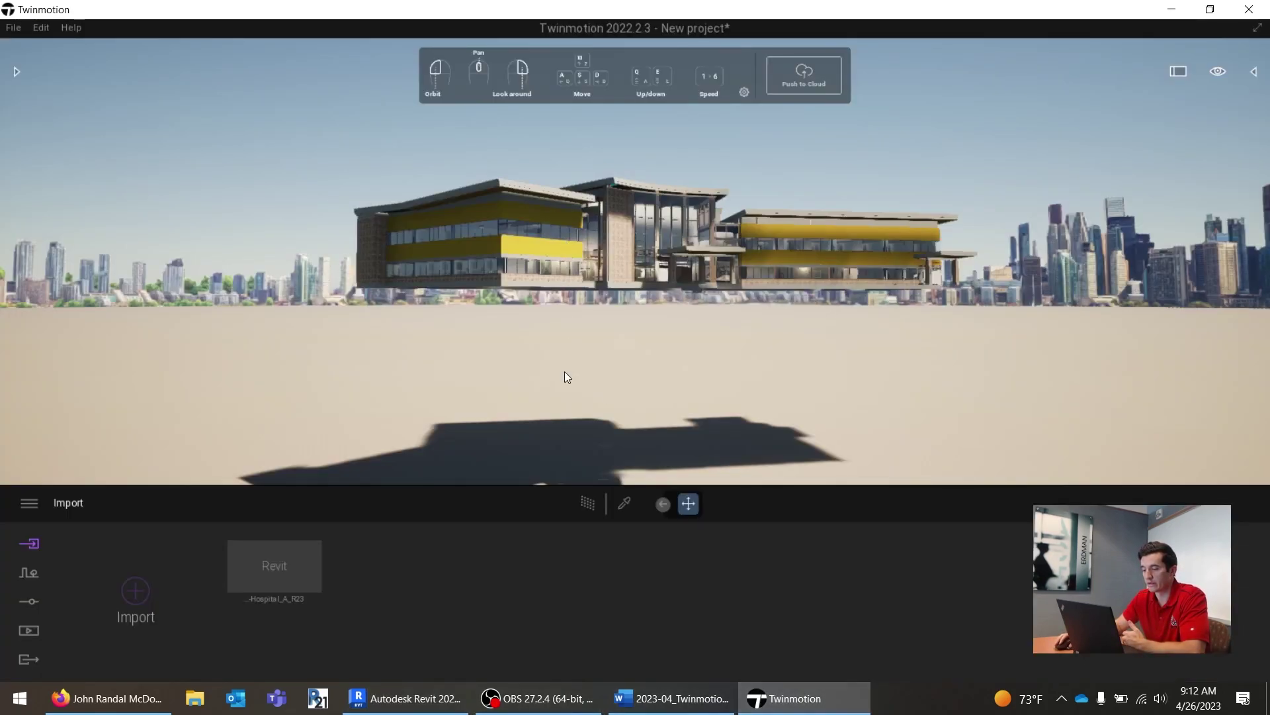
left_click(405, 698)
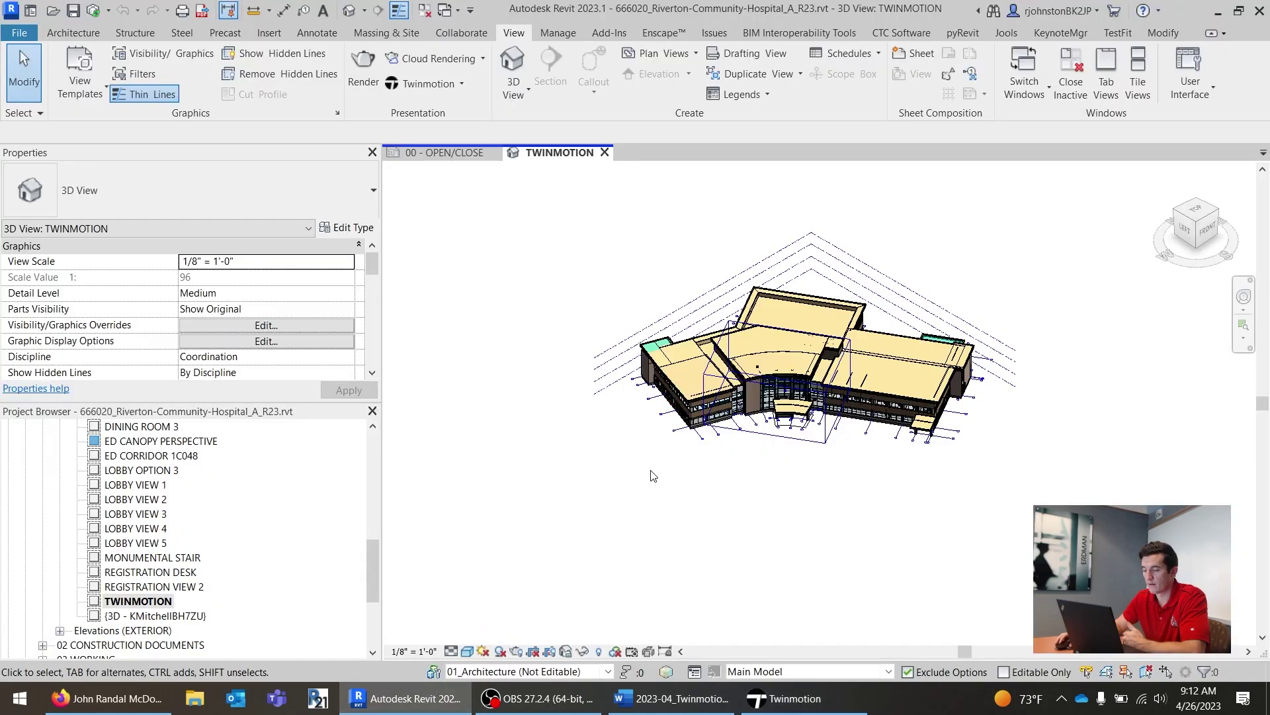
left_click(788, 698)
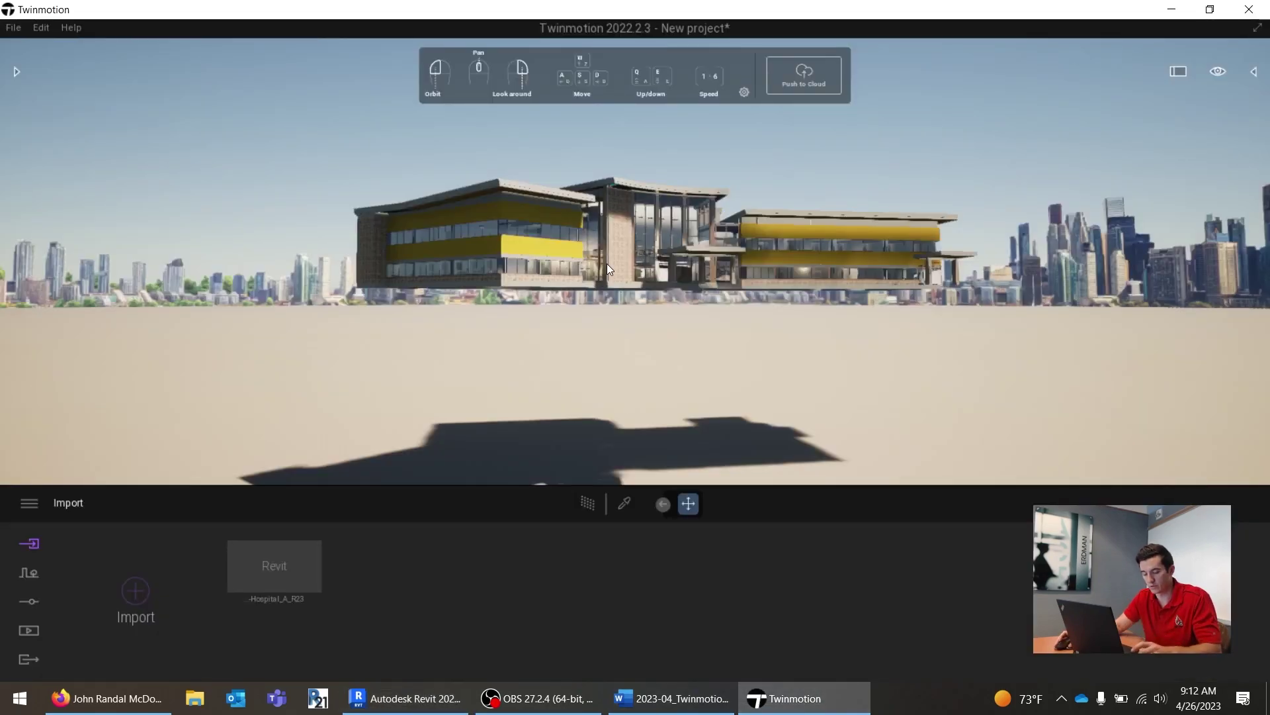
Step: Inspect the imported building's entrance atrium and upper-floor interior, ending outside facing the main entrance
scroll(606, 263, "up", 5)
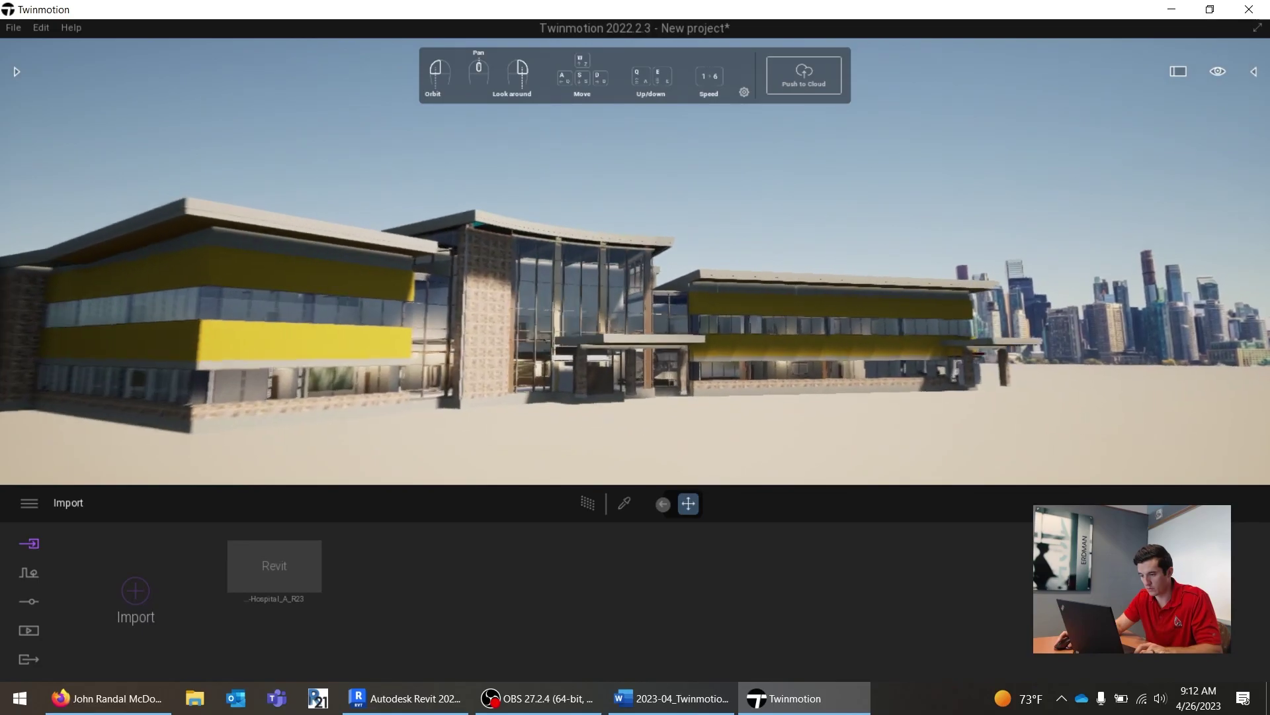
scroll(635, 265, "up", 6)
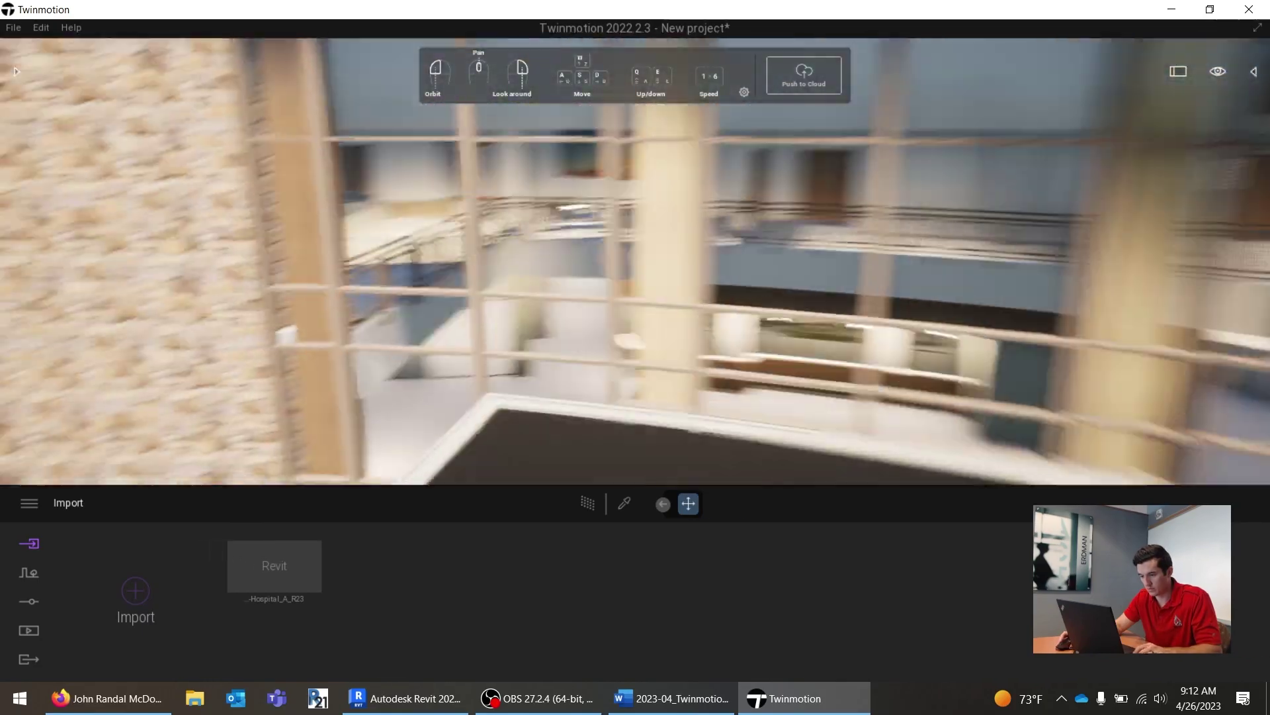
scroll(635, 262, "up", 6)
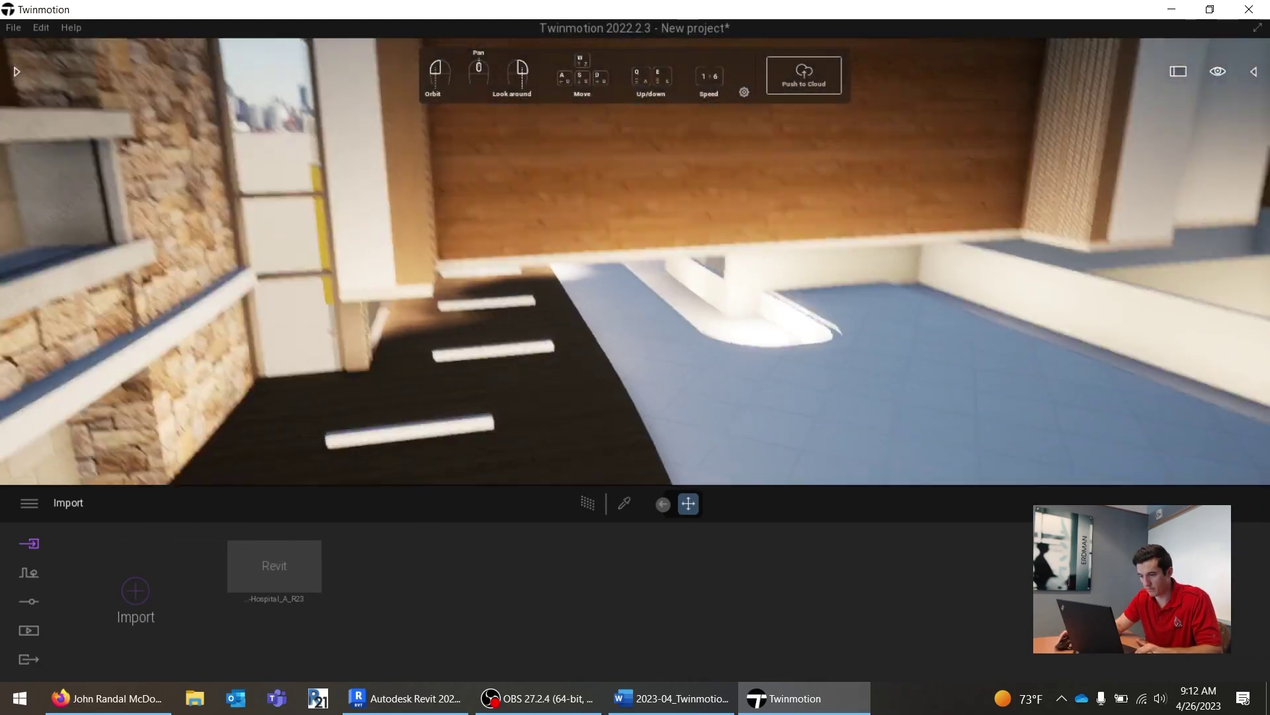
scroll(635, 262, "up", 8)
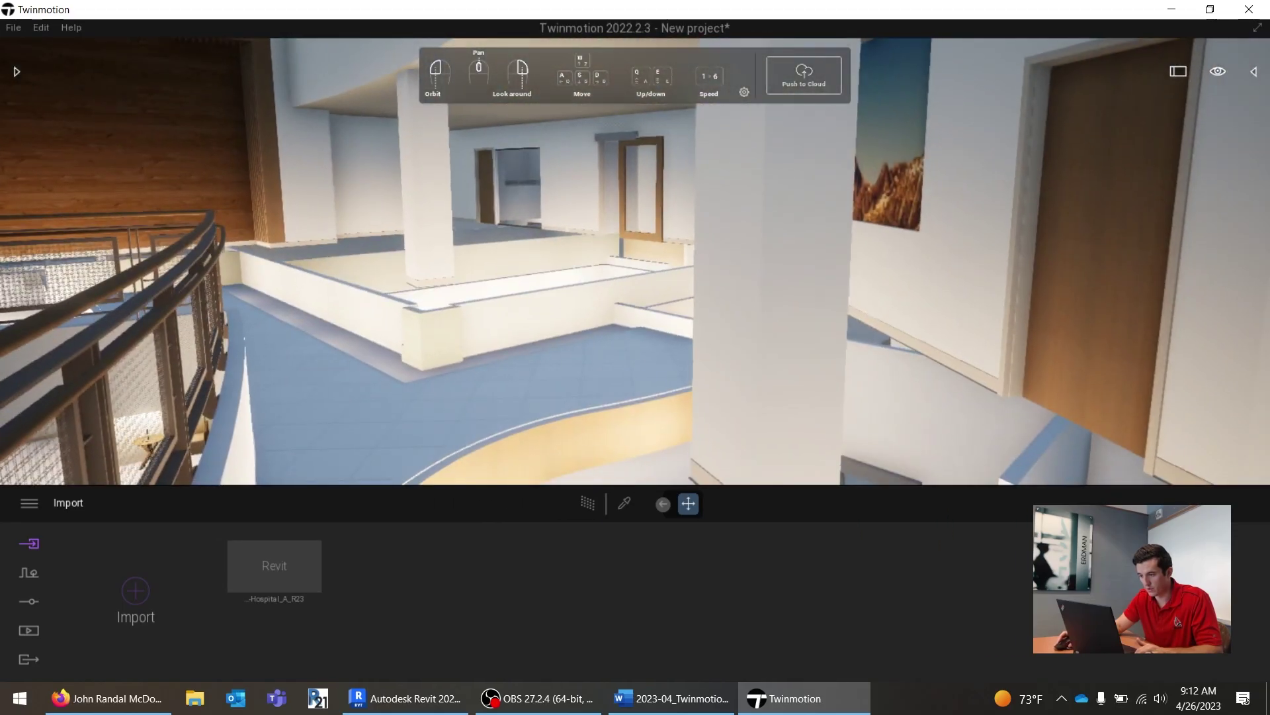
scroll(635, 262, "down", 8)
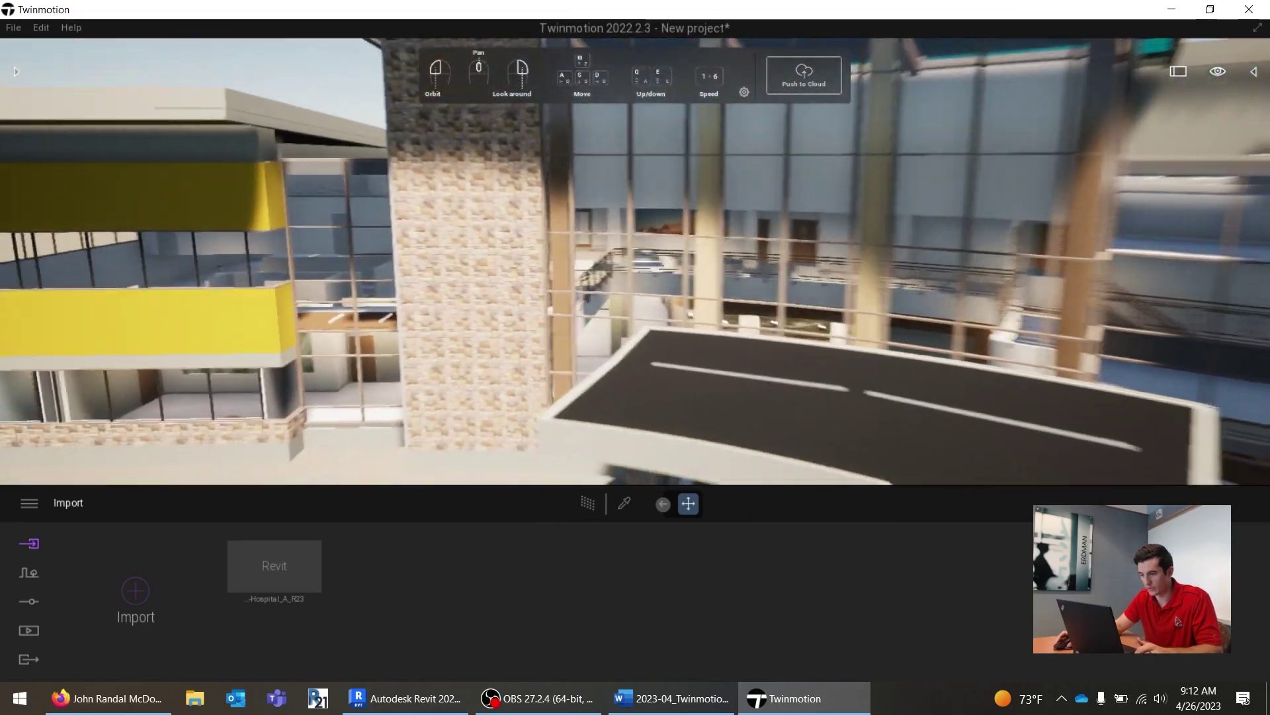
scroll(635, 262, "down", 8)
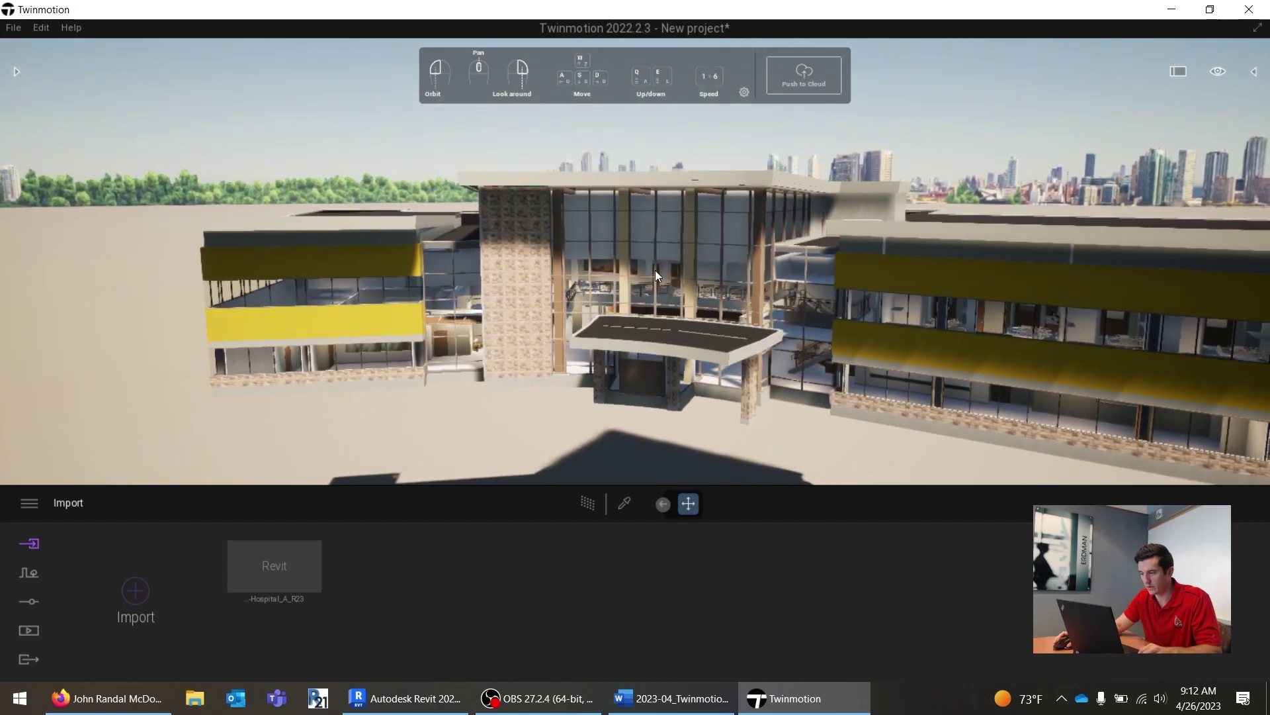
Step: Switch to Revit and load the linked Riverton Community Hospital S, P, M and E models through Manage Links
key("alt+Tab")
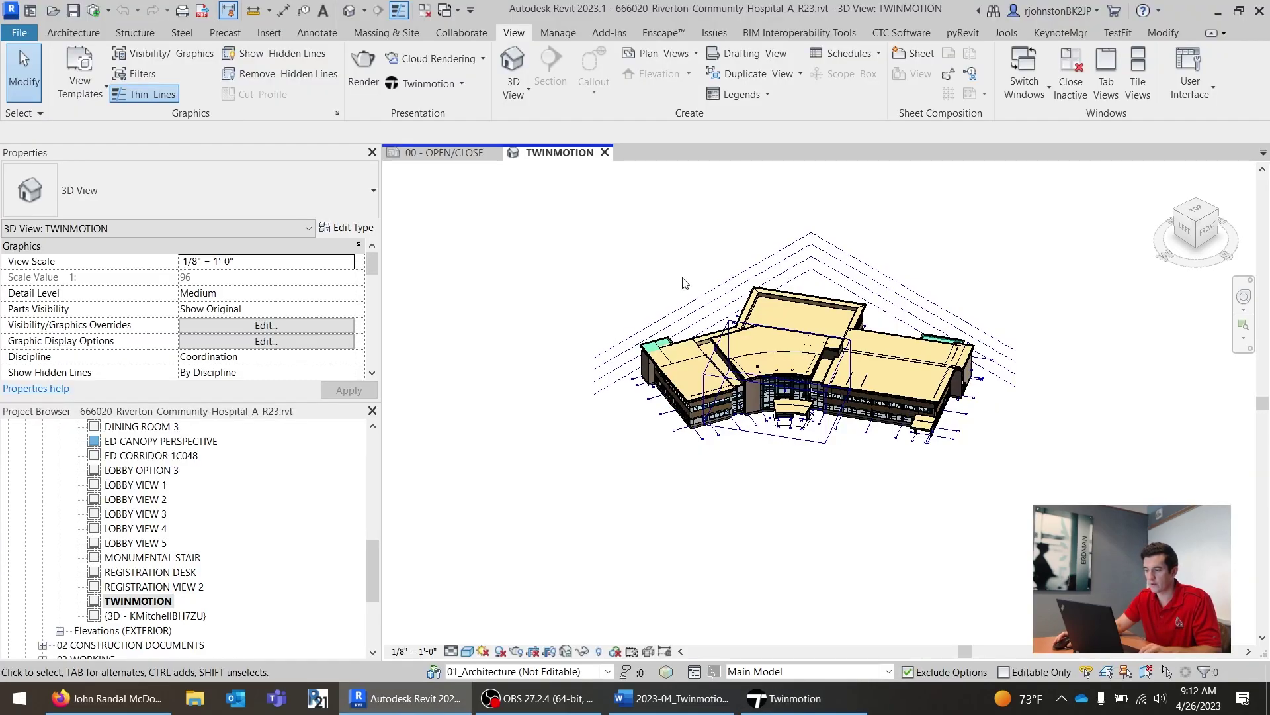
scroll(763, 336, "up", 5)
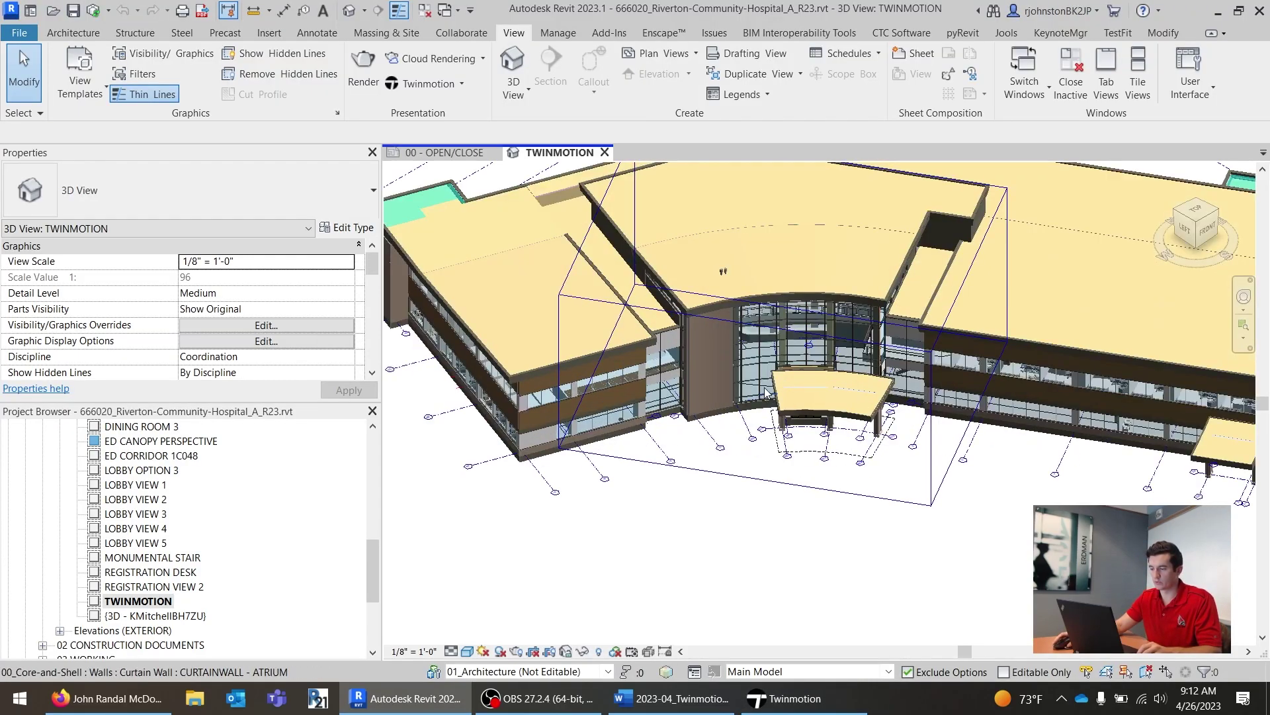
scroll(762, 336, "down", 5)
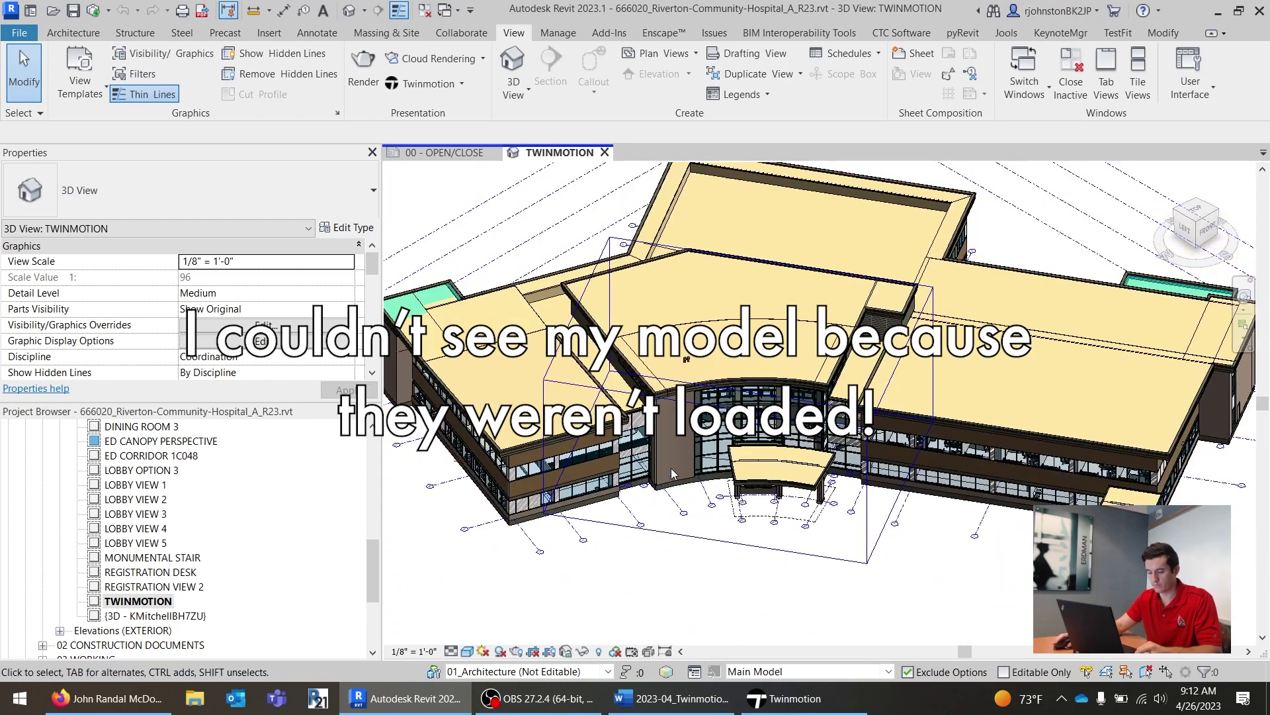
left_click(434, 671)
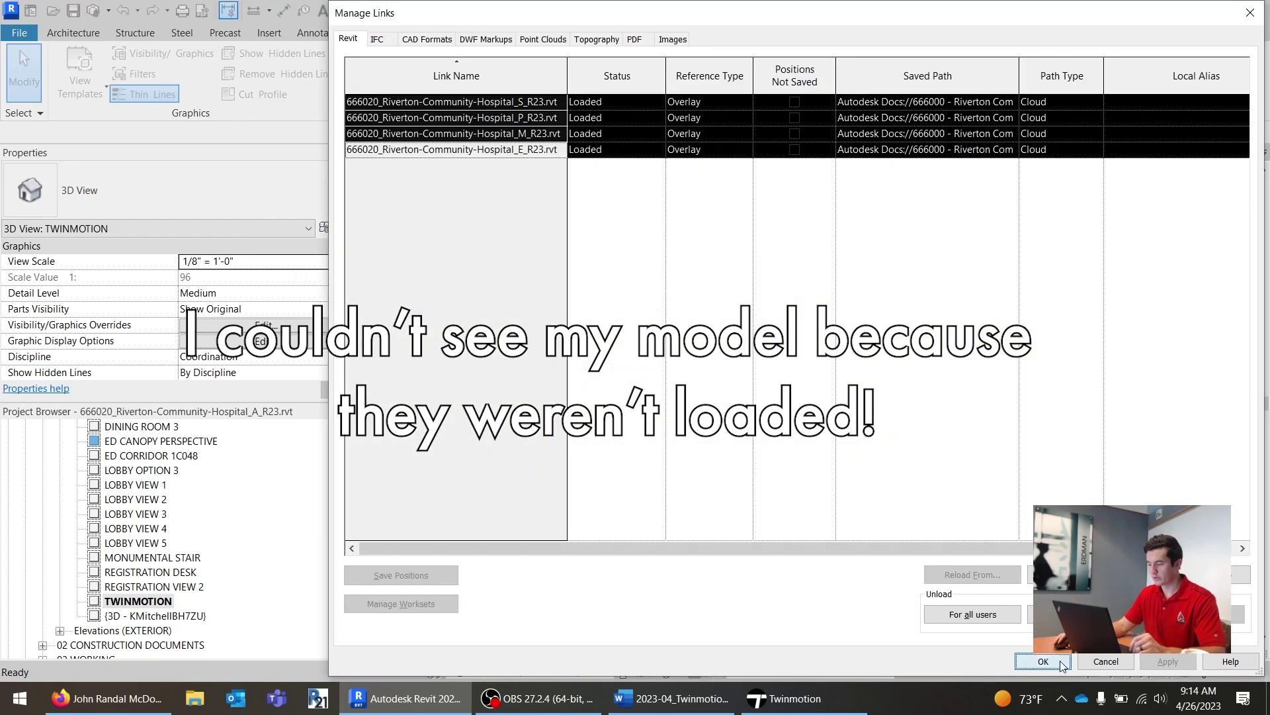
left_click(1056, 665)
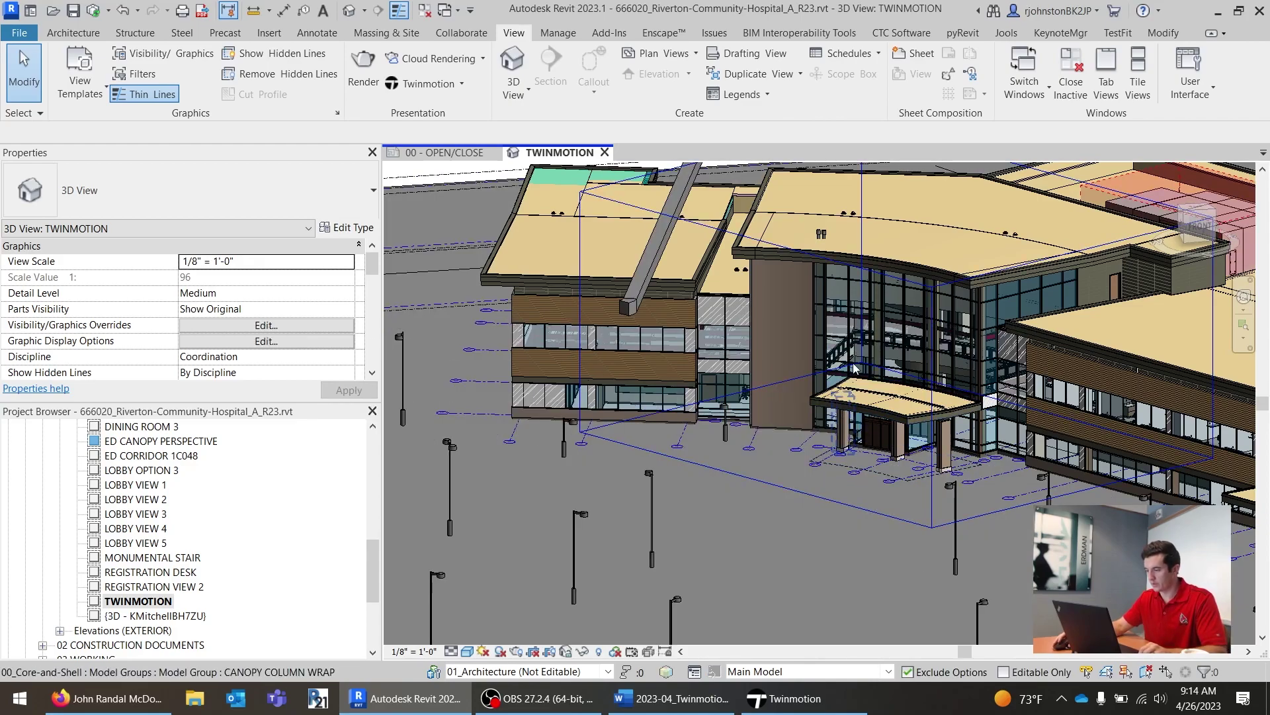
Step: Examine the entrance canopy and atrium curtain wall in Revit's TWINMOTION view, and switch back to Twinmotion
scroll(879, 390, "up", 5)
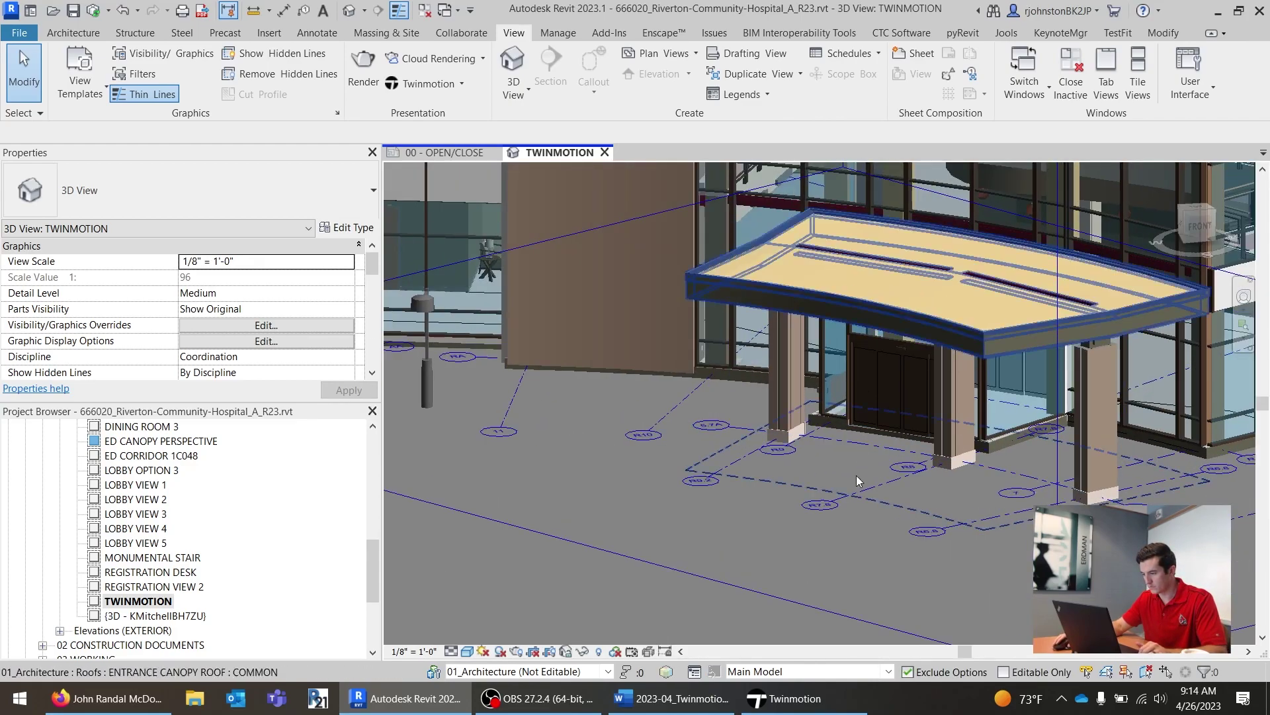
scroll(874, 399, "down", 2)
scroll(747, 285, "up", 4)
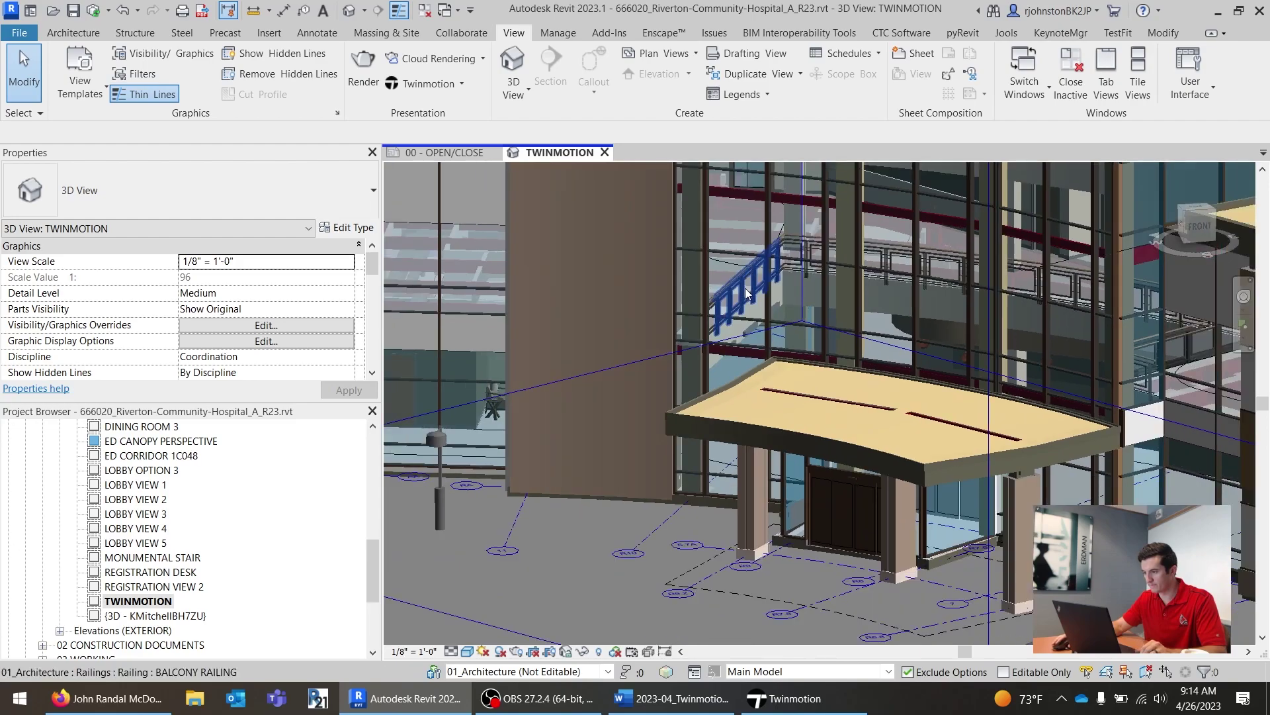
scroll(746, 286, "down", 3)
key("alt+Tab")
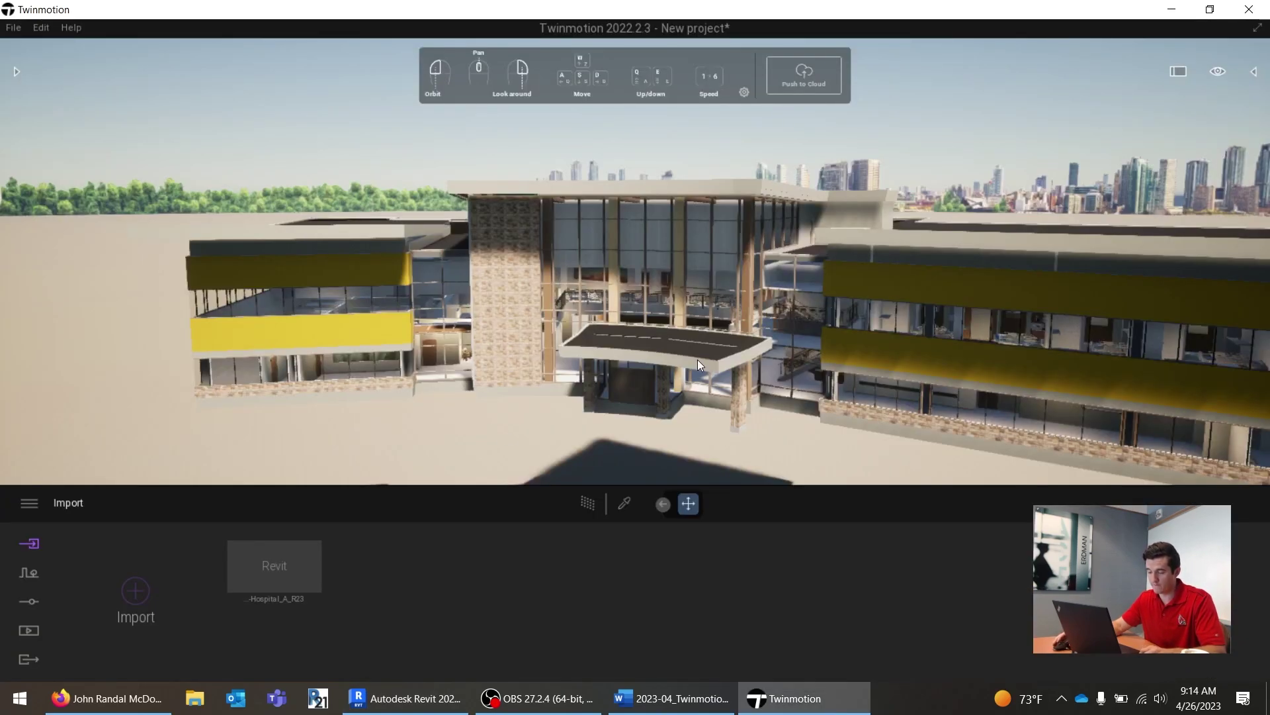
Step: Switch to Revit, synchronize the TWINMOTION view to Twinmotion through Direct Link, and return to Twinmotion for the update
key("alt+Tab")
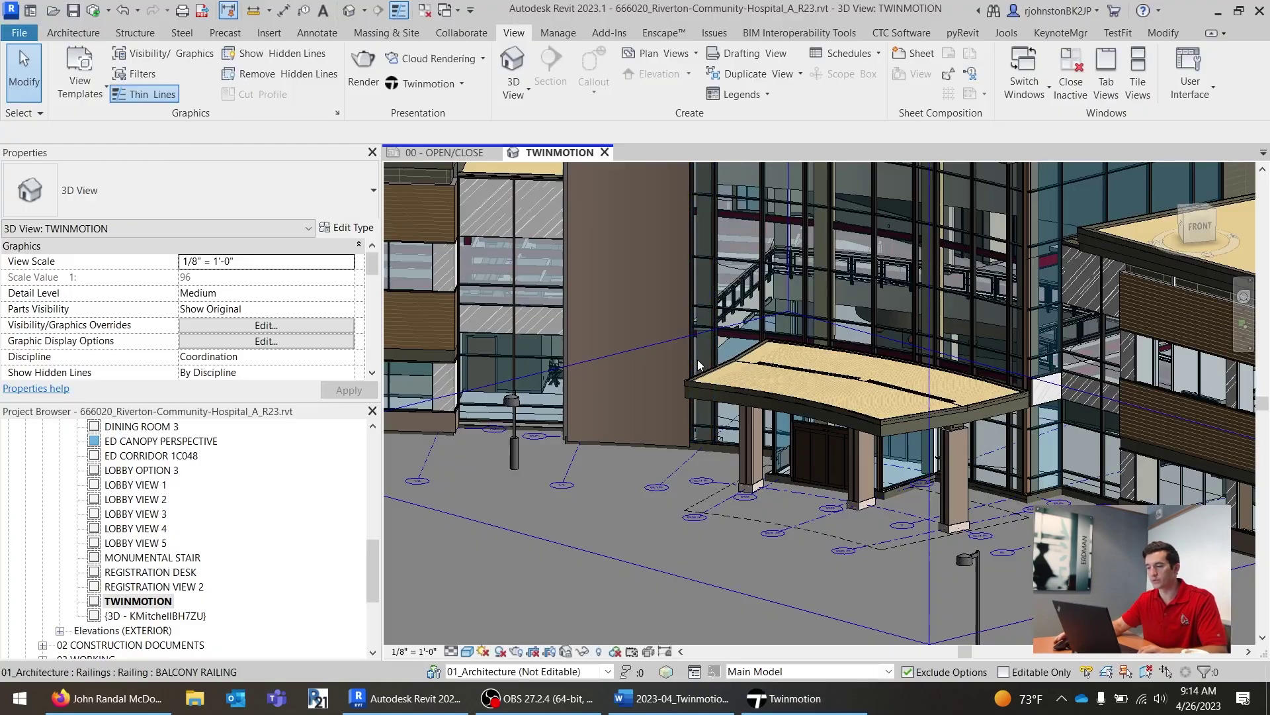
left_click(463, 84)
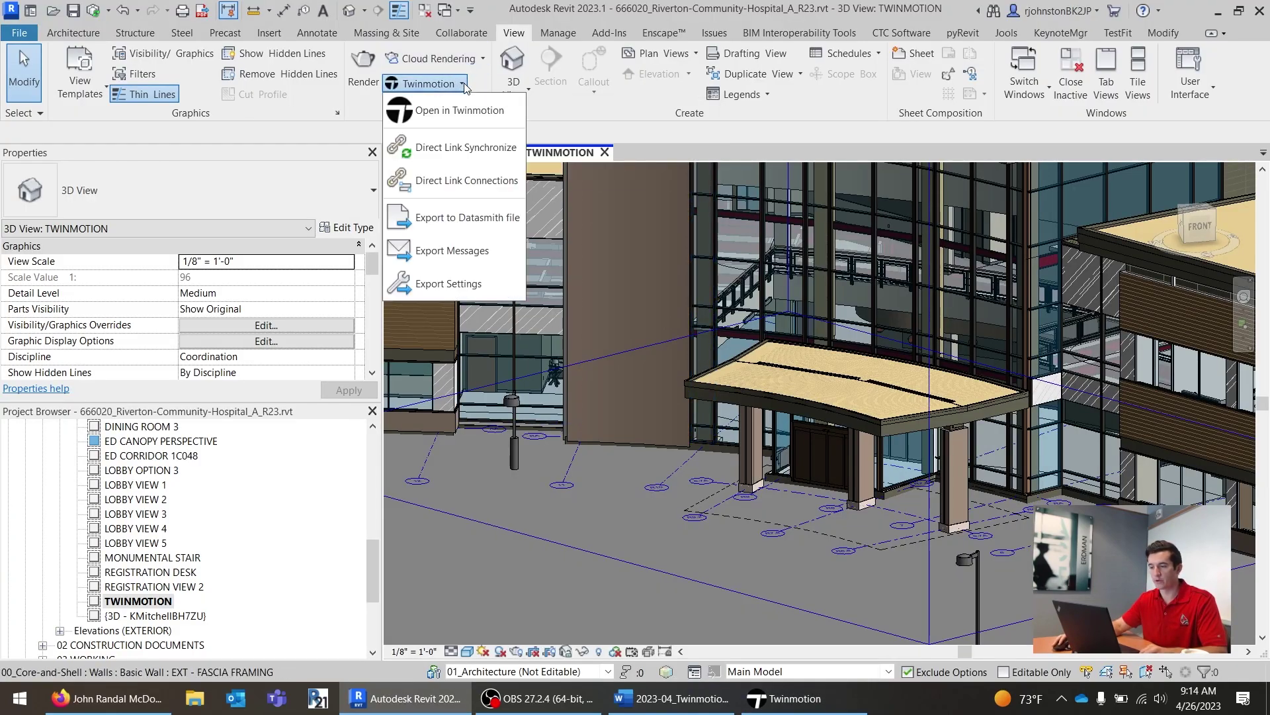
left_click(483, 151)
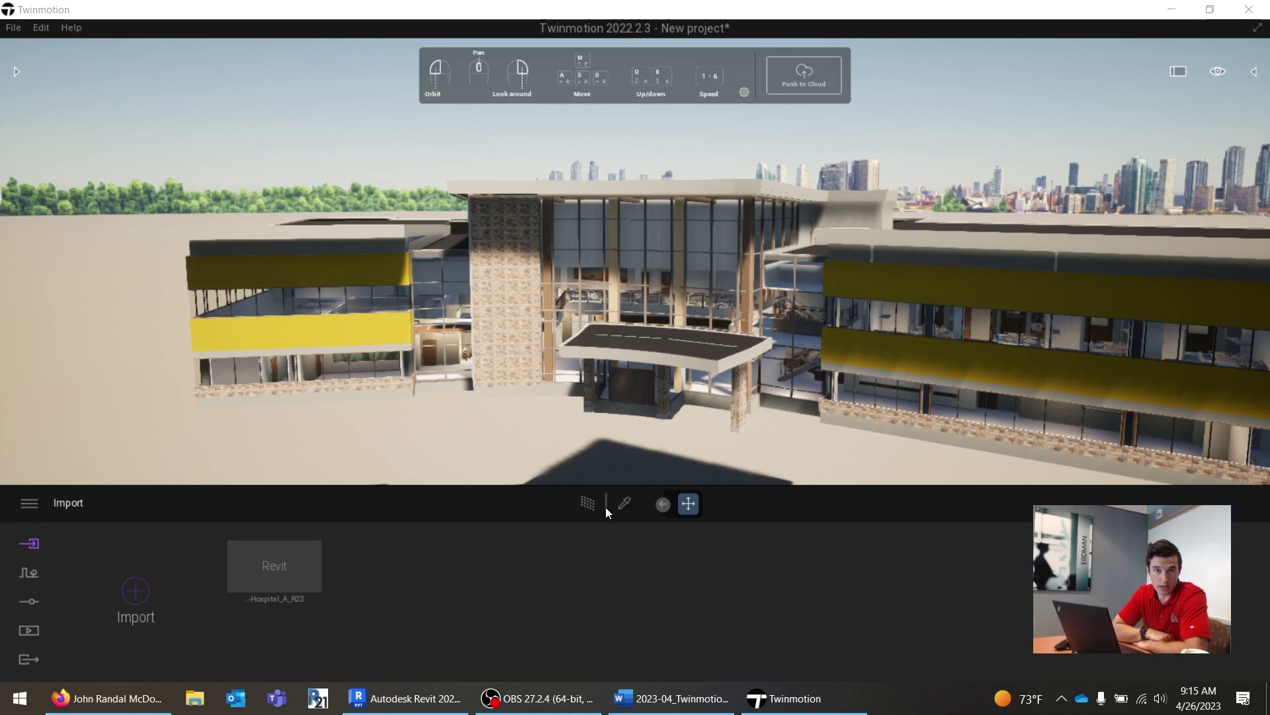
key("alt+Tab")
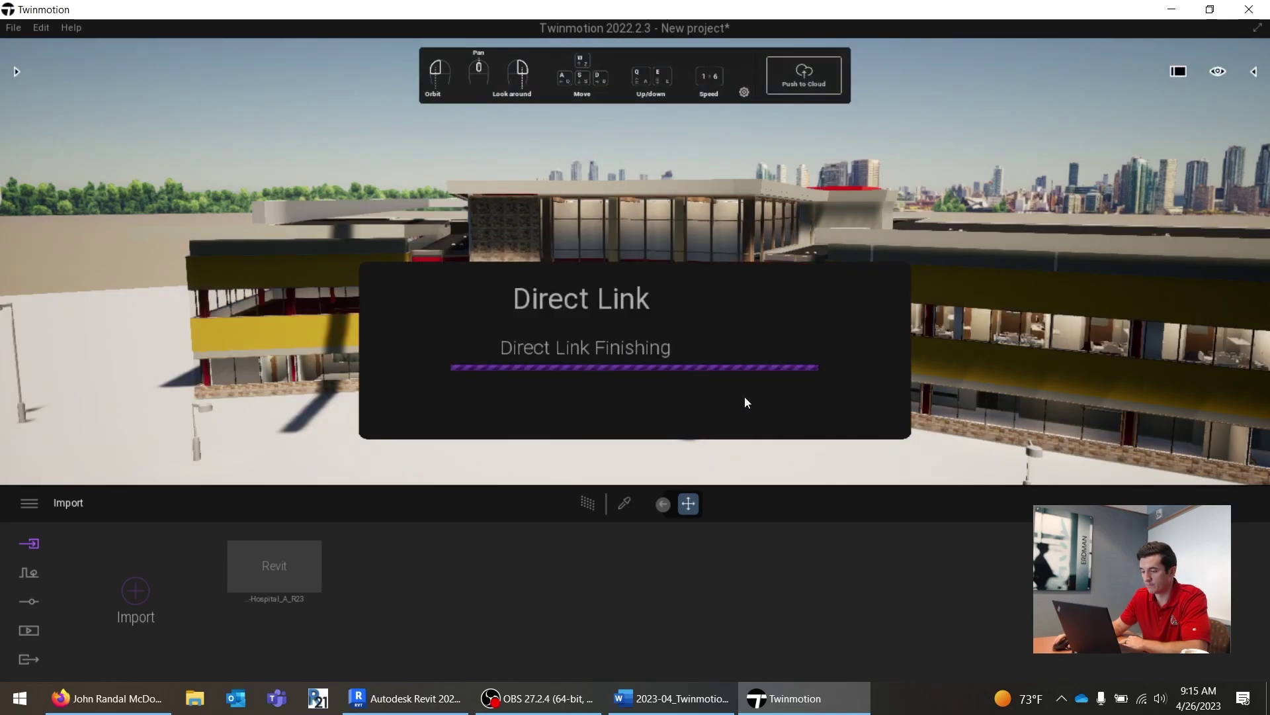
Step: Inspect the synchronized structure, entrance canopy and atrium in Twinmotion, and compare them with the Revit view
left_click_drag(744, 395, 669, 300)
scroll(561, 249, "up", 5)
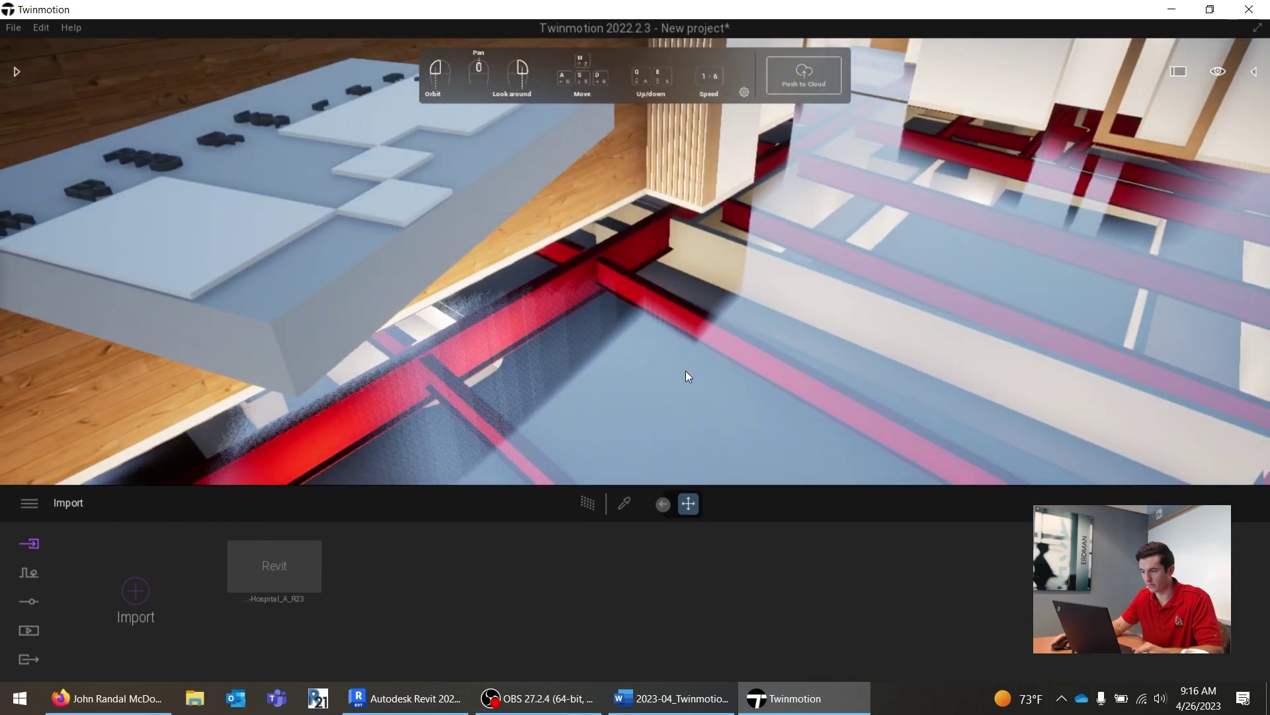
left_click_drag(685, 370, 668, 344)
key("alt+Tab")
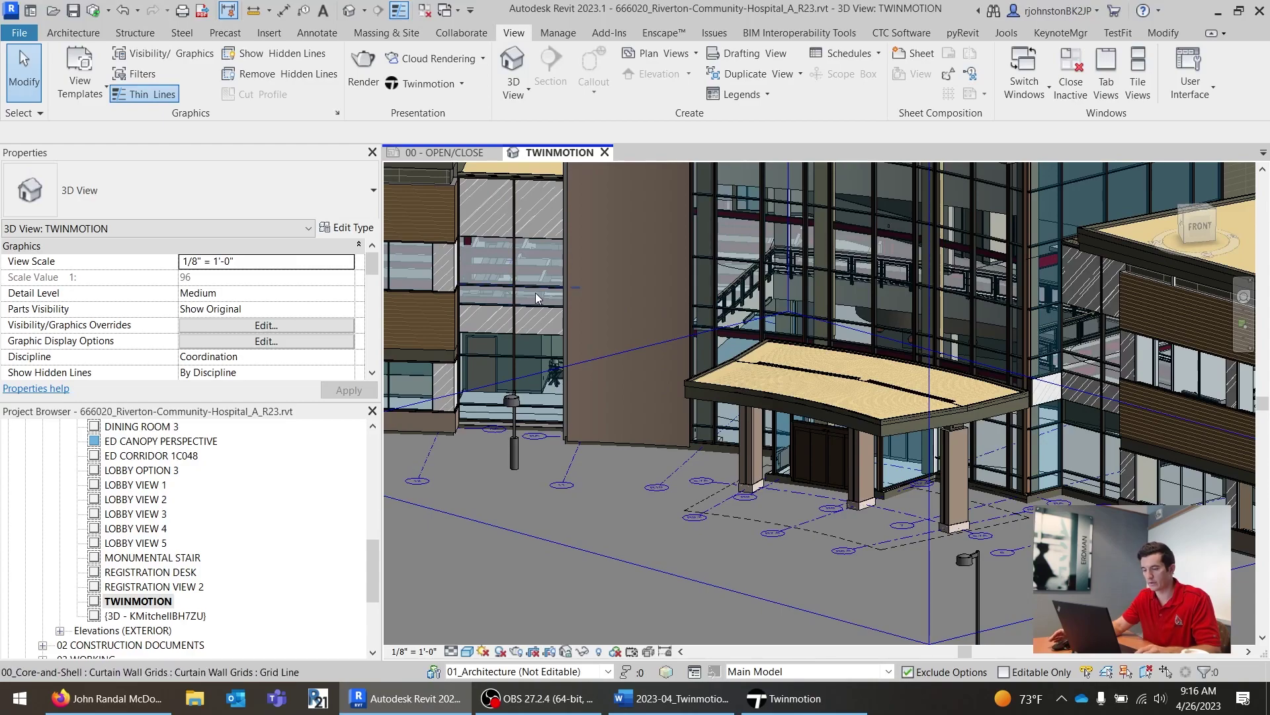
key("alt+Tab")
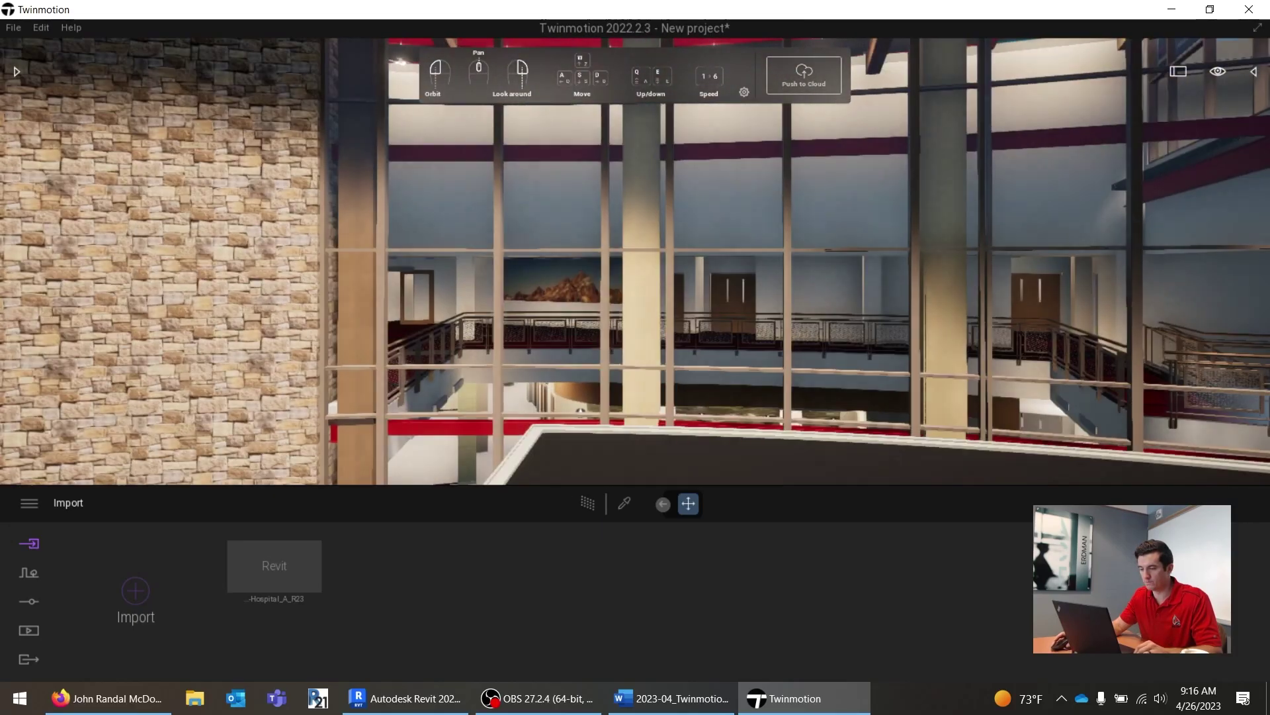
key("alt+Tab")
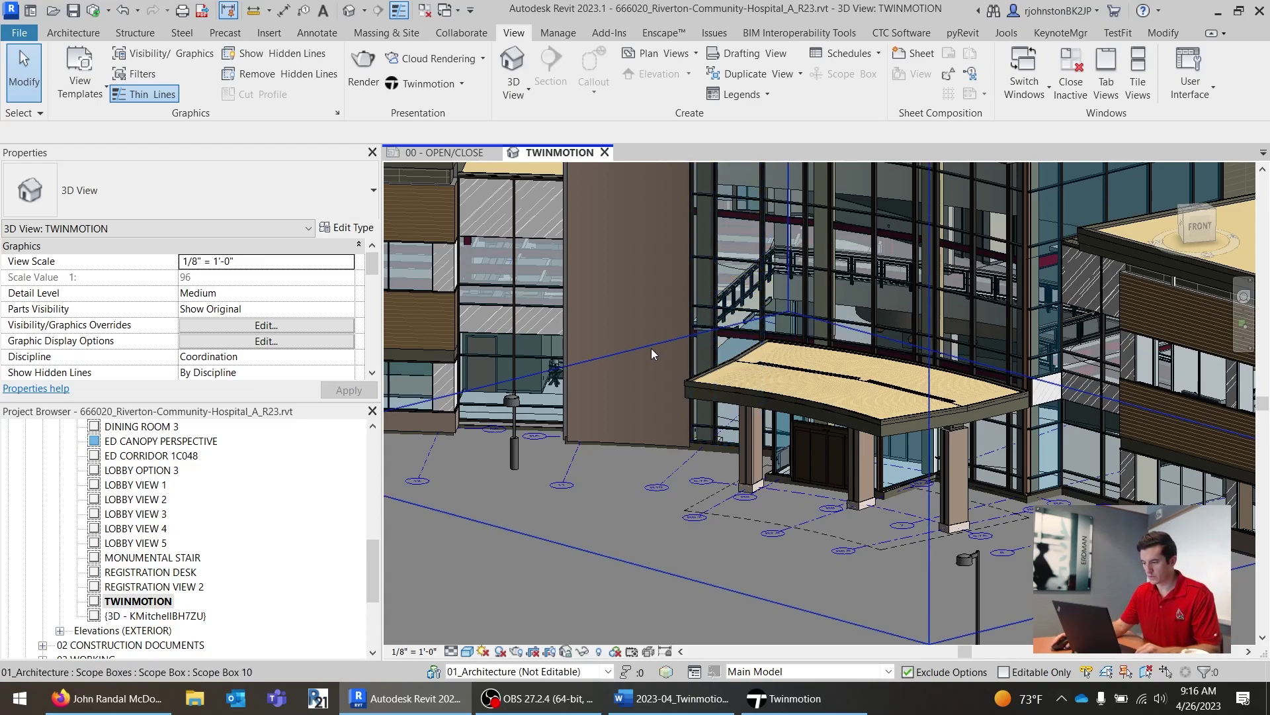
Step: Switch to the Word training outline and highlight the section on importing SketchUp to TM
key("alt+Tab")
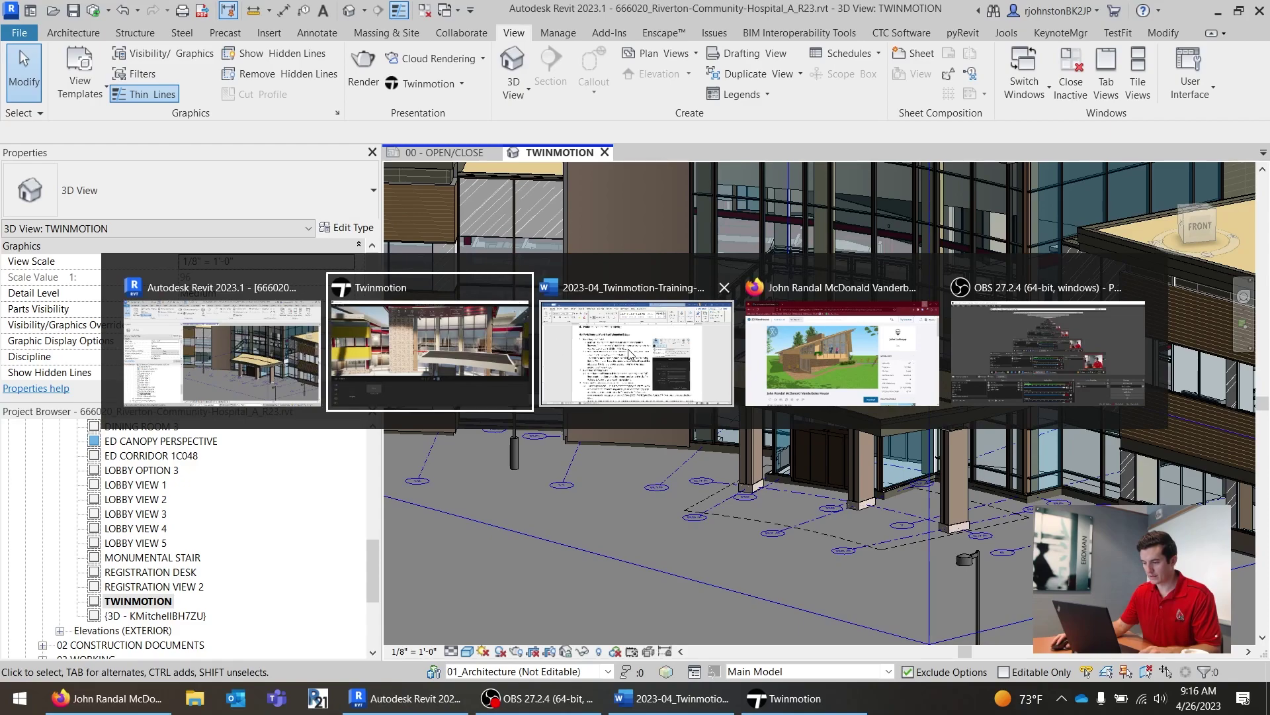
left_click(627, 353)
scroll(487, 406, "down", 1)
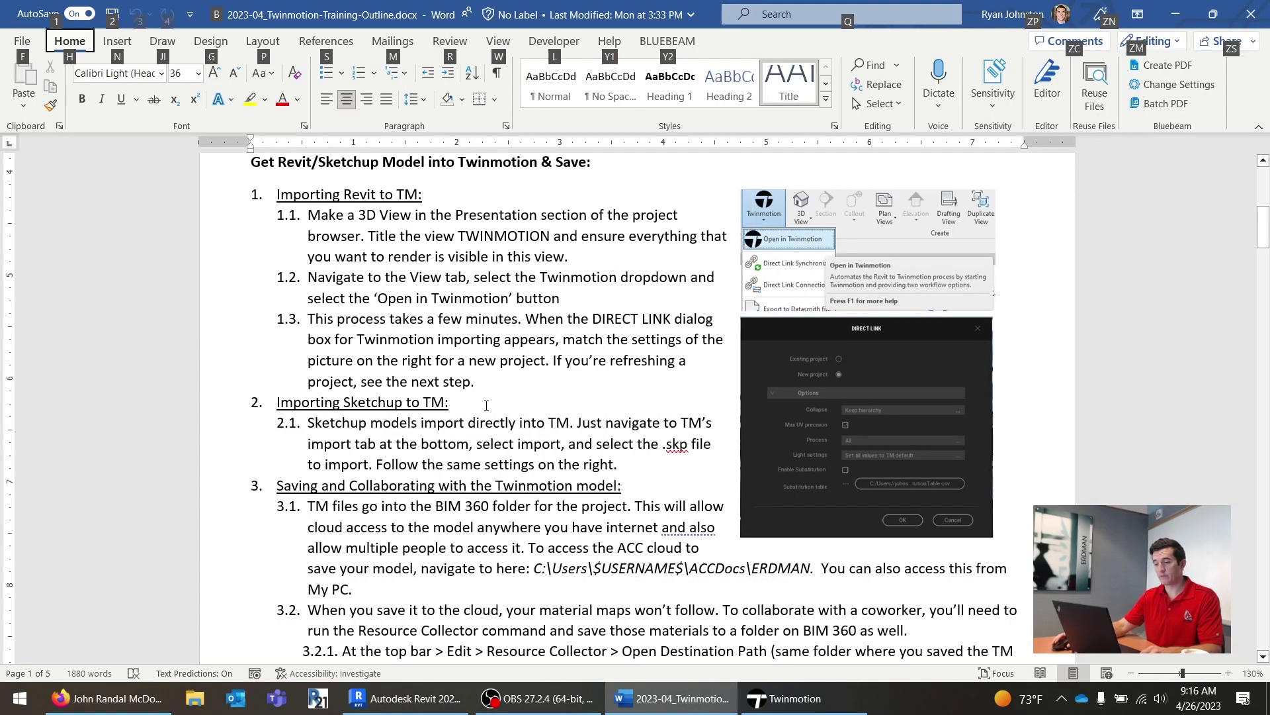
left_click_drag(629, 465, 274, 403)
Step: Switch to Revit, look over the whole hospital and its site in the TWINMOTION view, and return to Twinmotion
key("alt+Tab")
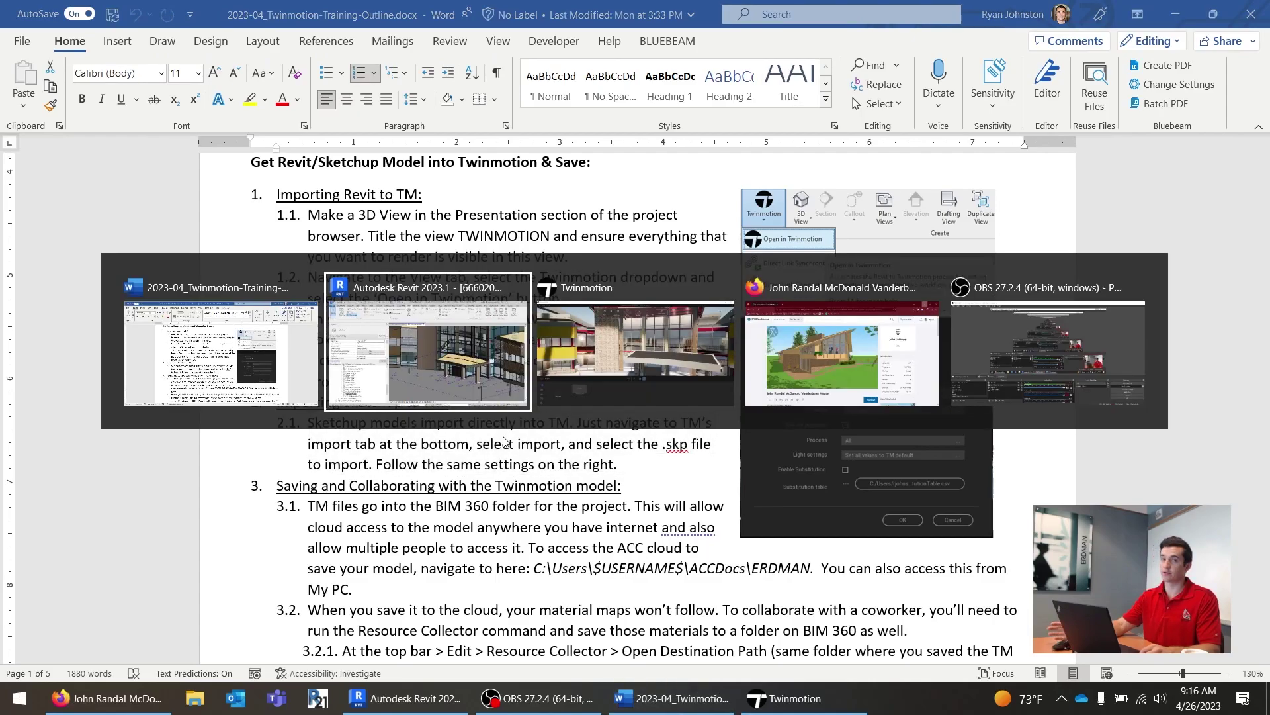
scroll(589, 451, "down", 8)
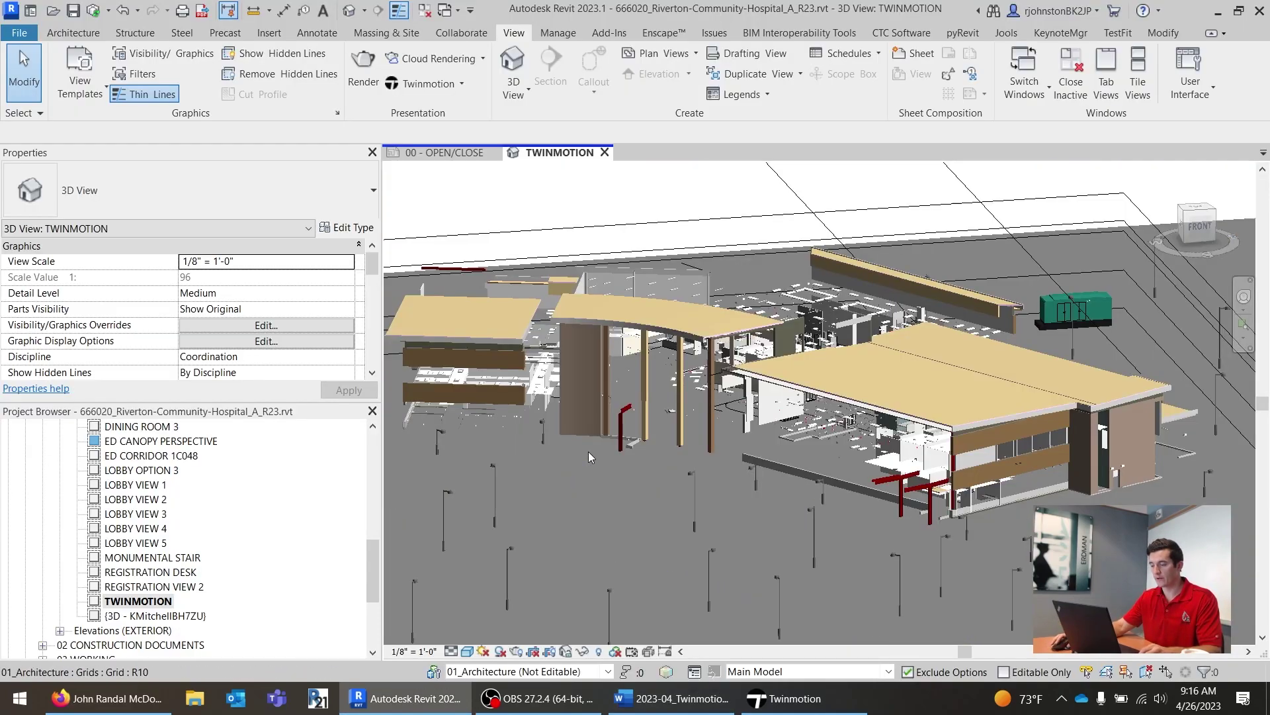
scroll(661, 286, "up", 2)
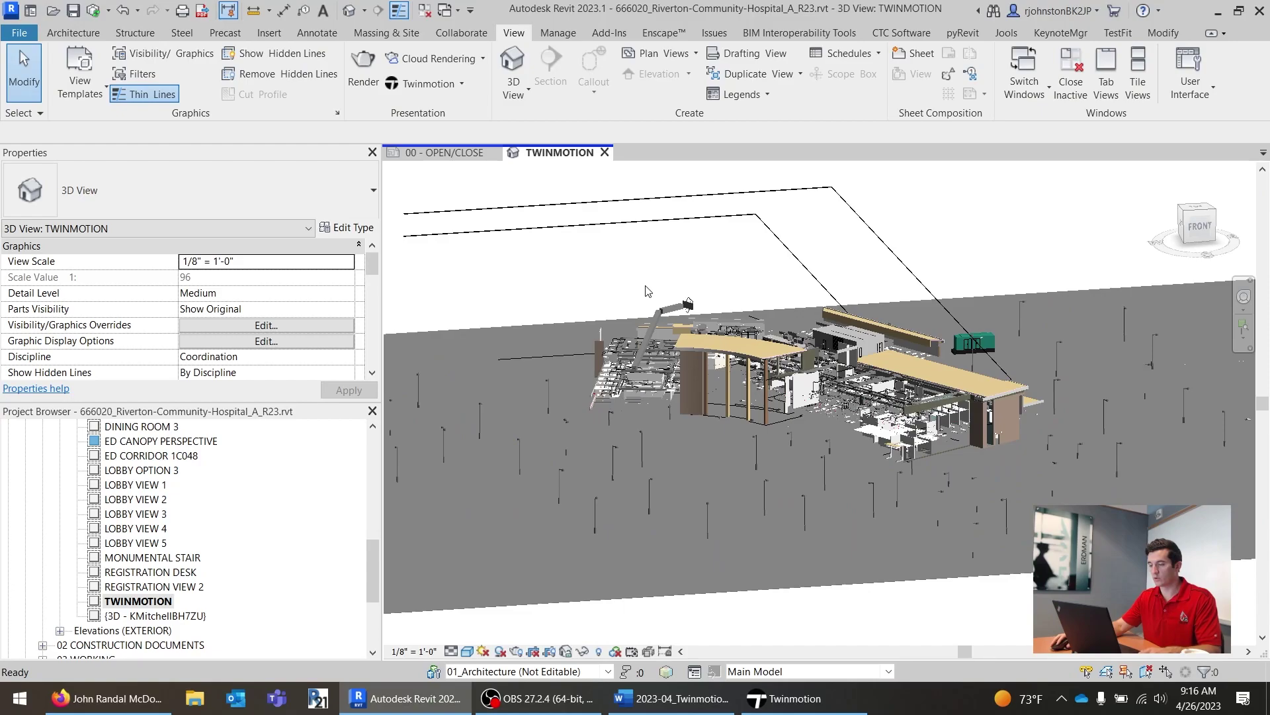
scroll(736, 255, "up", 1)
key("alt+Tab")
left_click(634, 327)
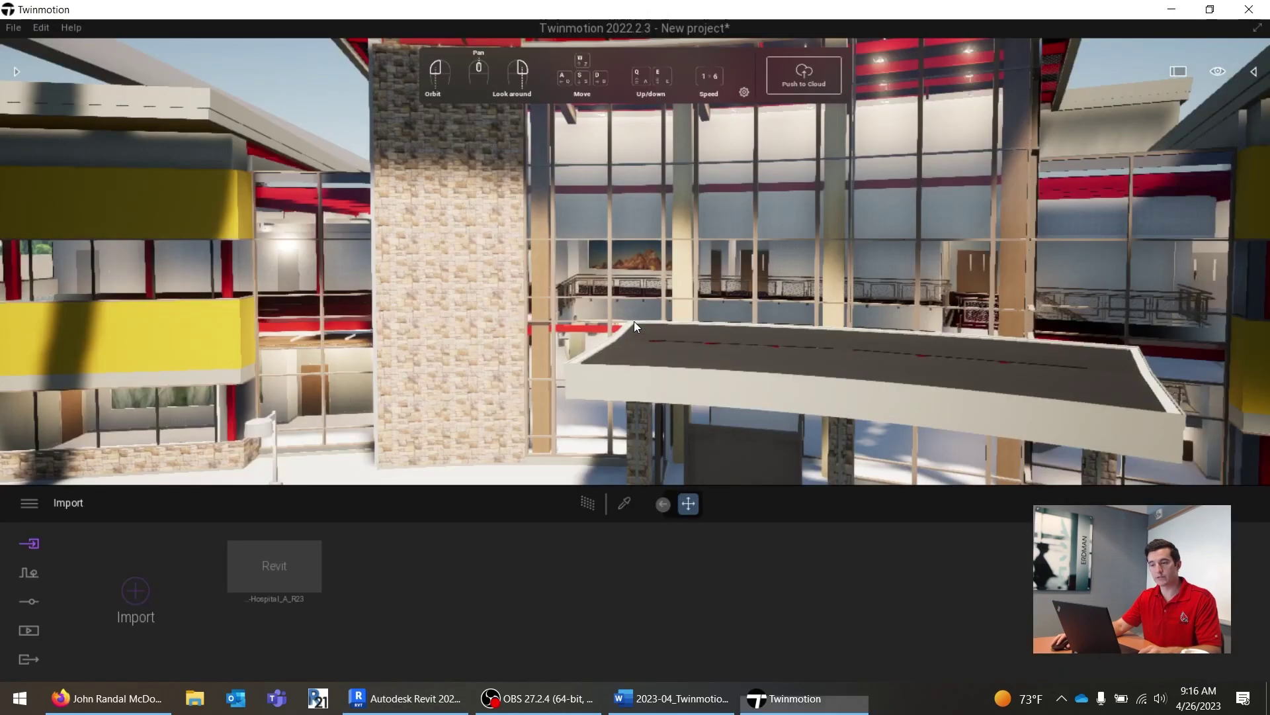
Step: Look over the open ground beside the hospital, and check the Vanderbeke House model page on 3D Warehouse in Firefox
scroll(1052, 302, "down", 10)
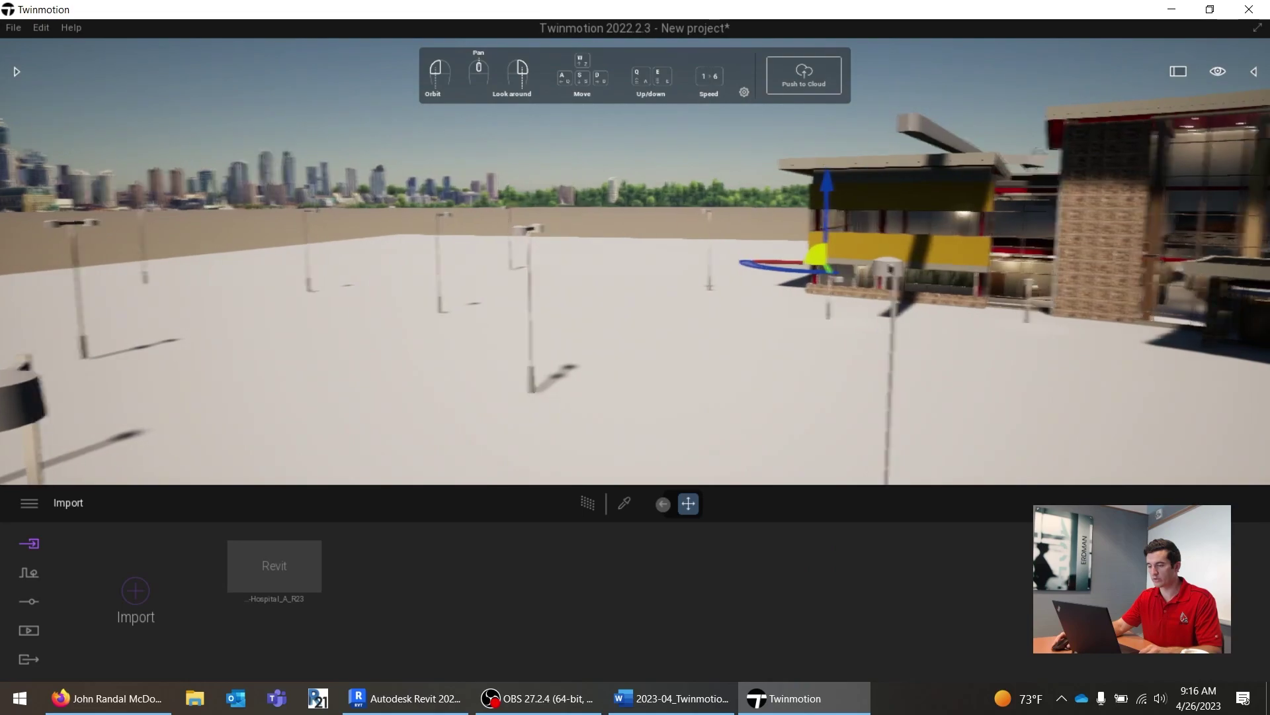
left_click(685, 190)
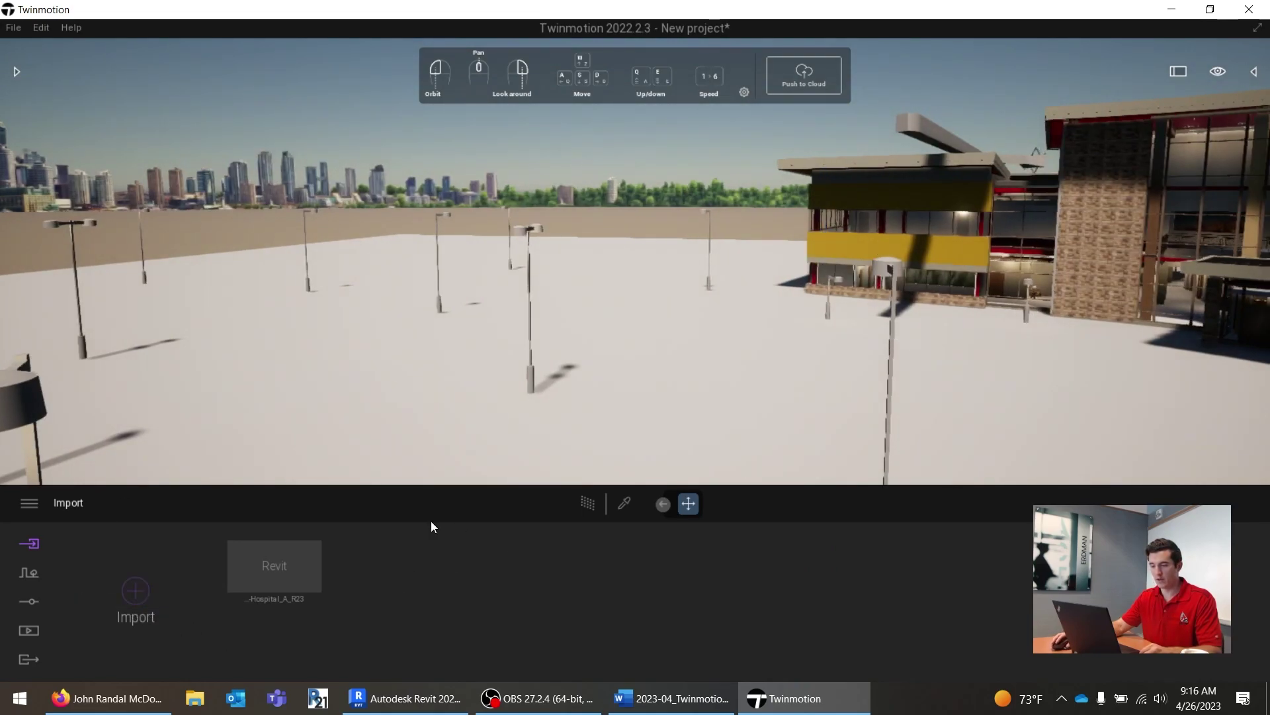
left_click_drag(489, 304, 450, 301)
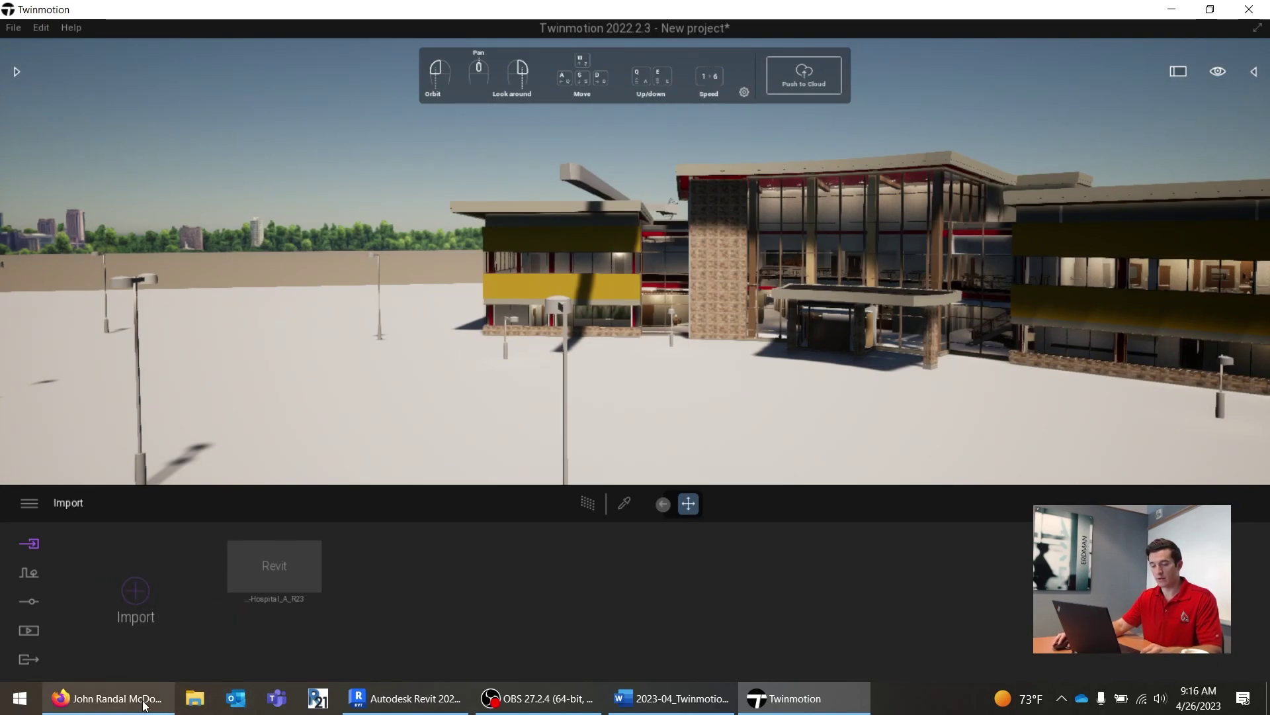
left_click(106, 698)
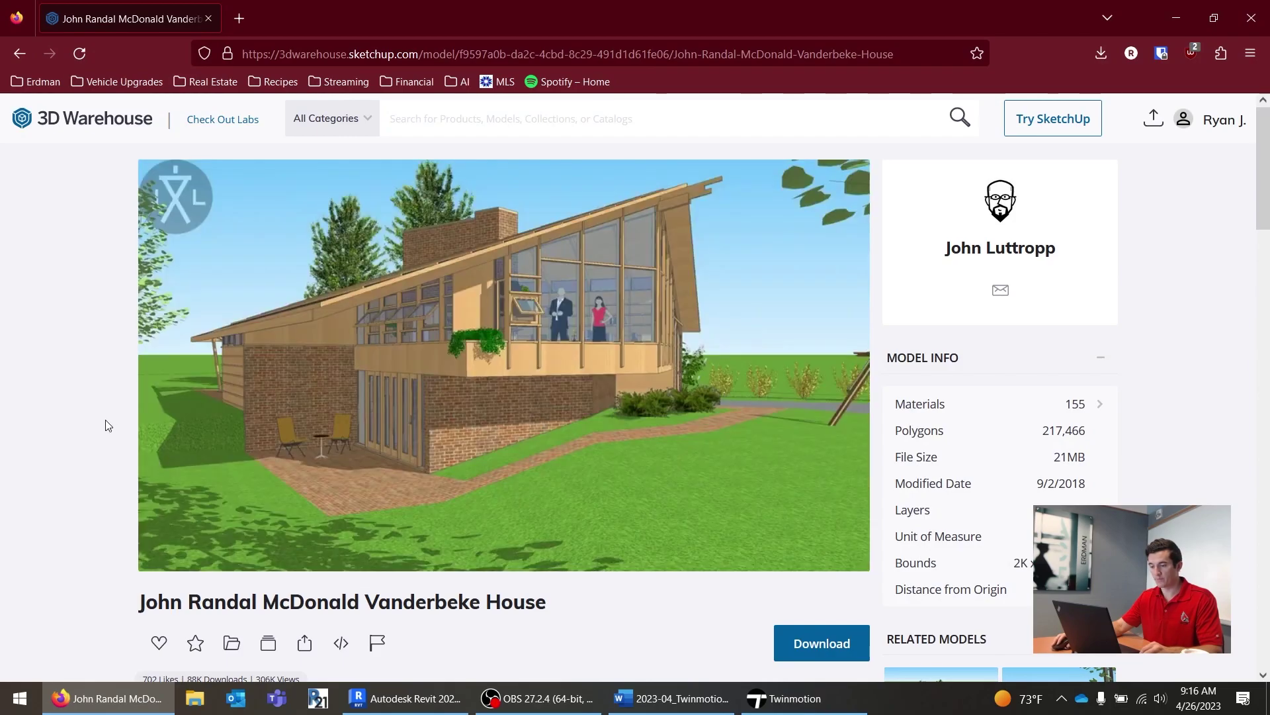
left_click(1184, 30)
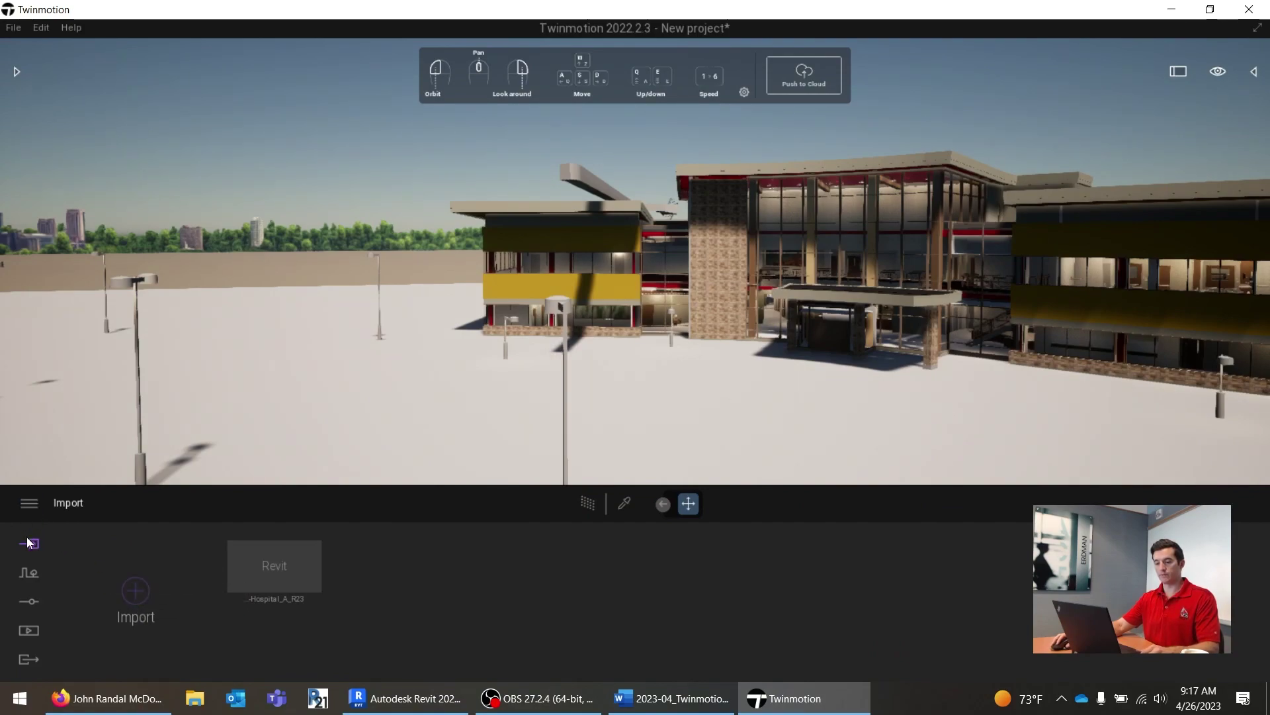
Step: Start a geometry import and choose JRMcD+Vanderbeke+House+1950.skp from the Downloads folder as its file
left_click(136, 591)
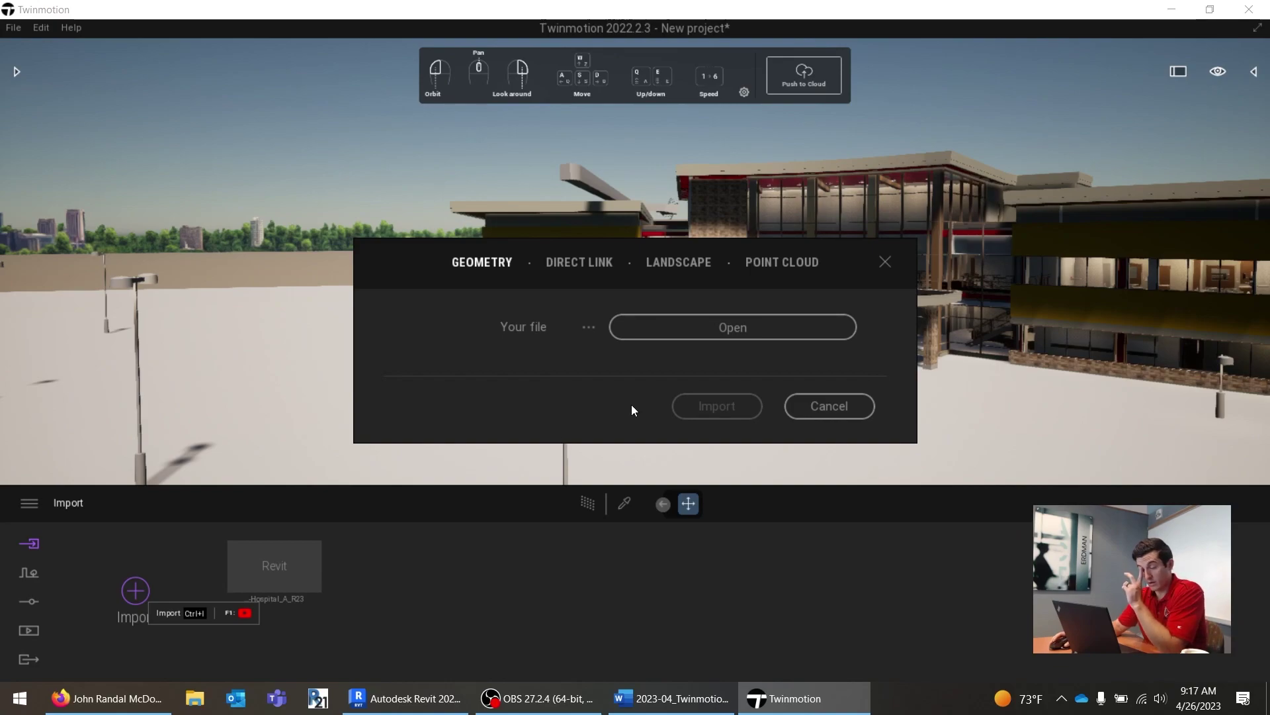
left_click(563, 268)
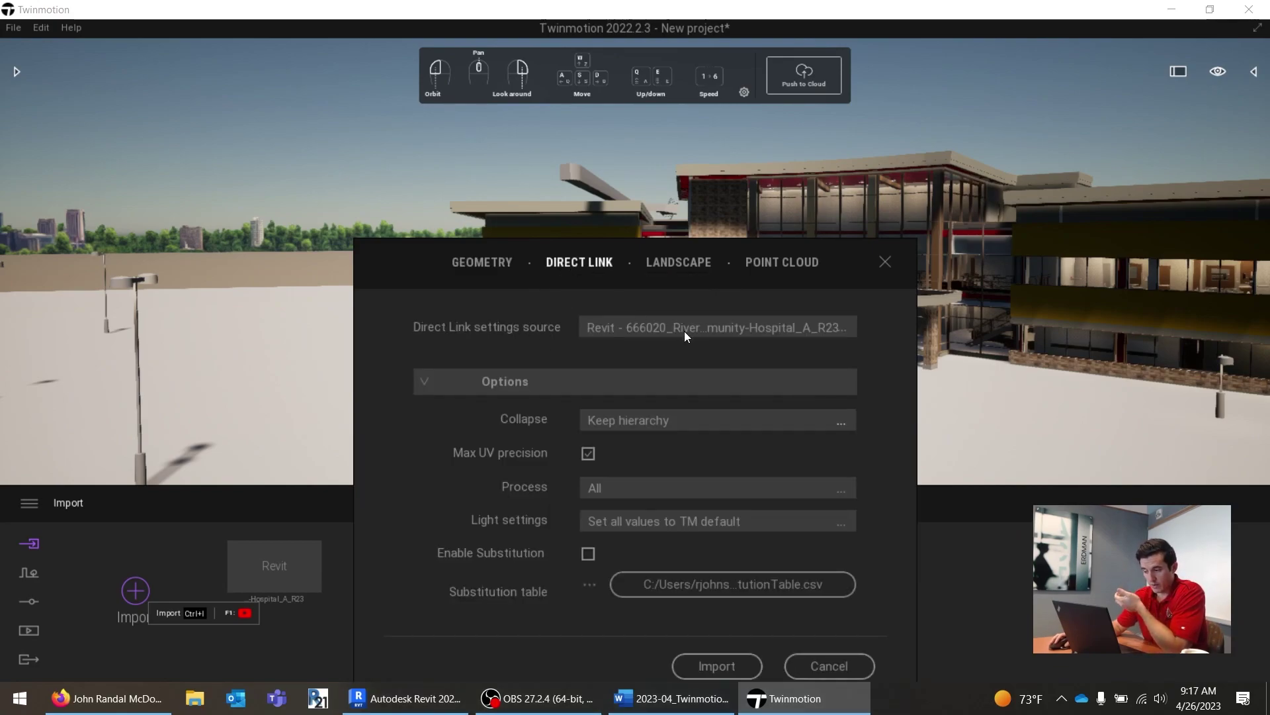
left_click(490, 270)
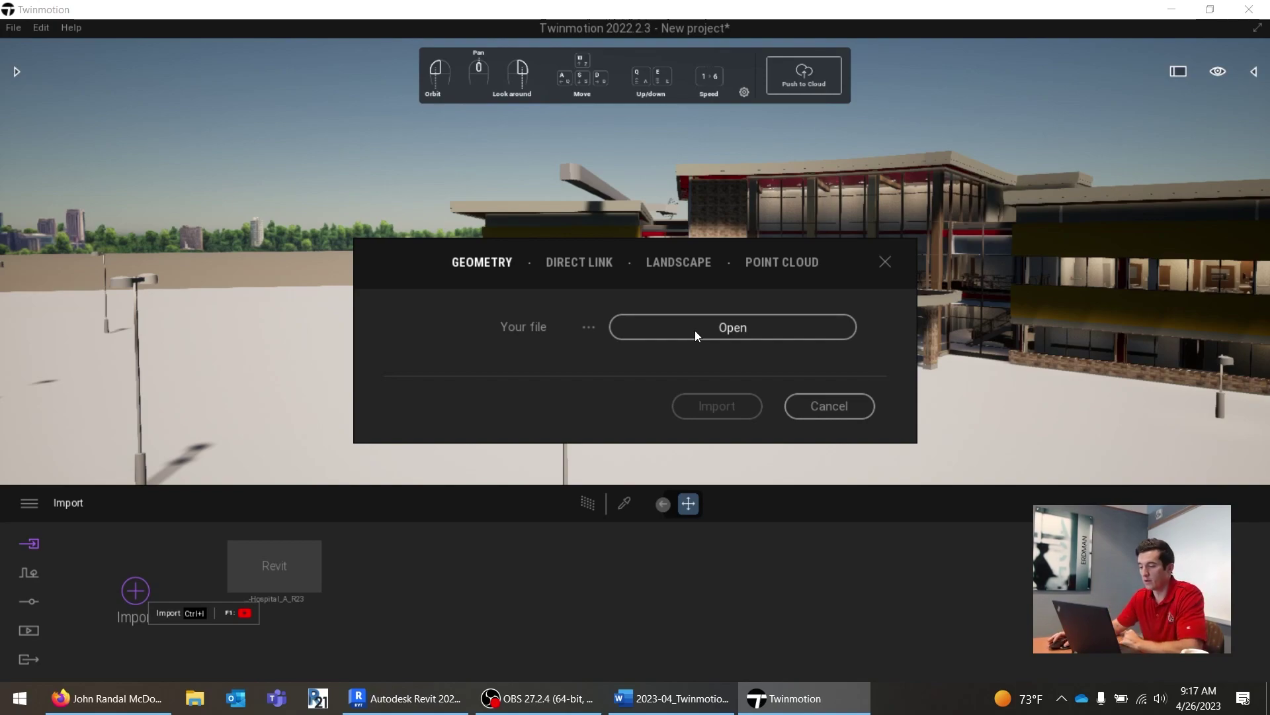
left_click(667, 332)
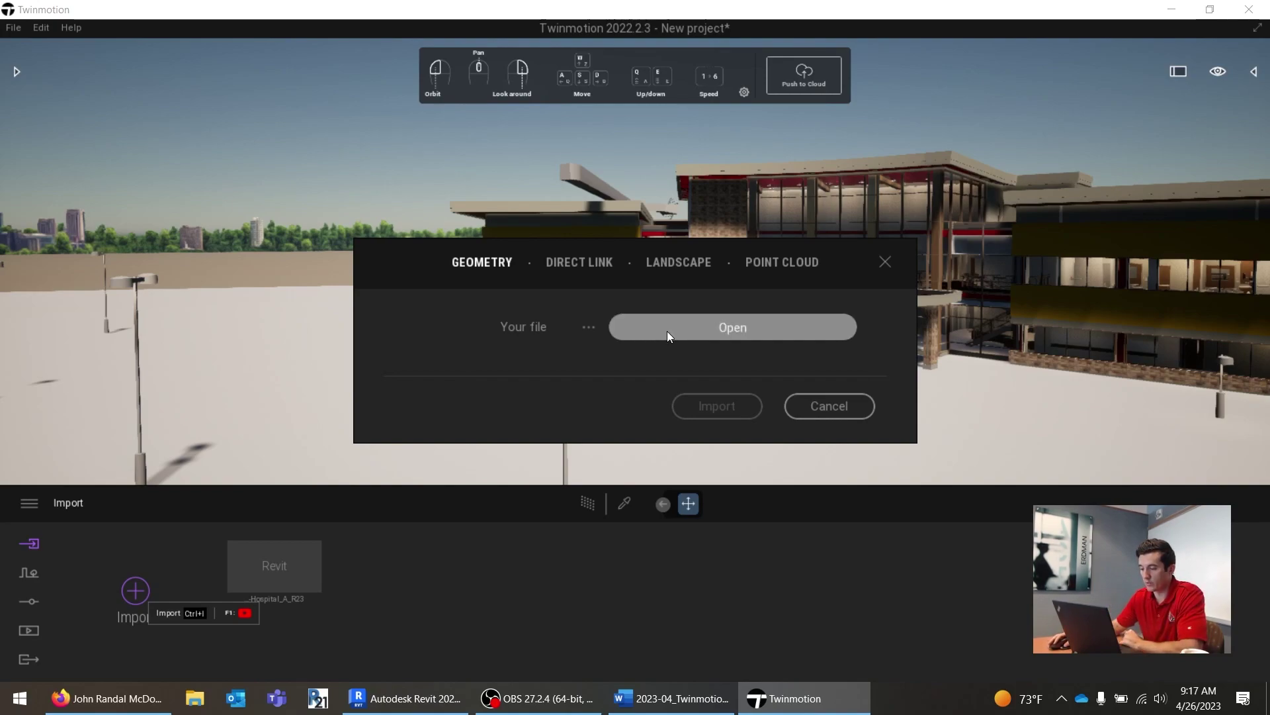
left_click(604, 212)
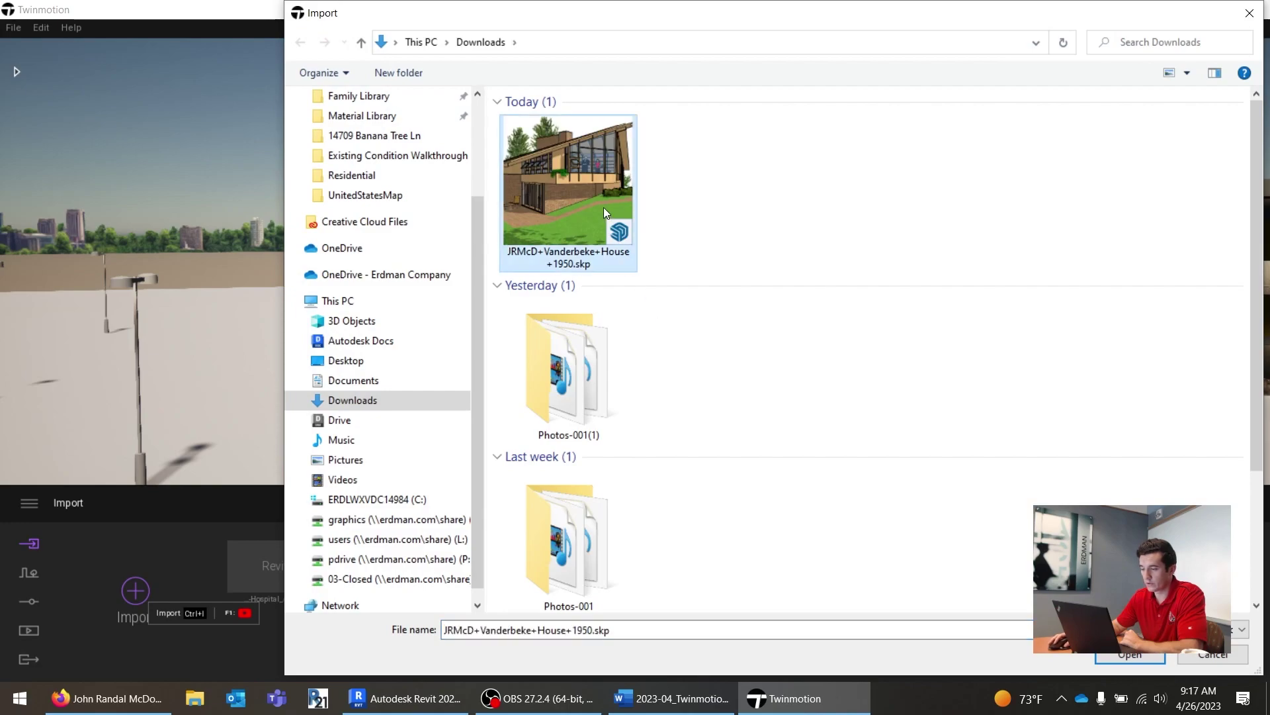
left_click(1158, 629)
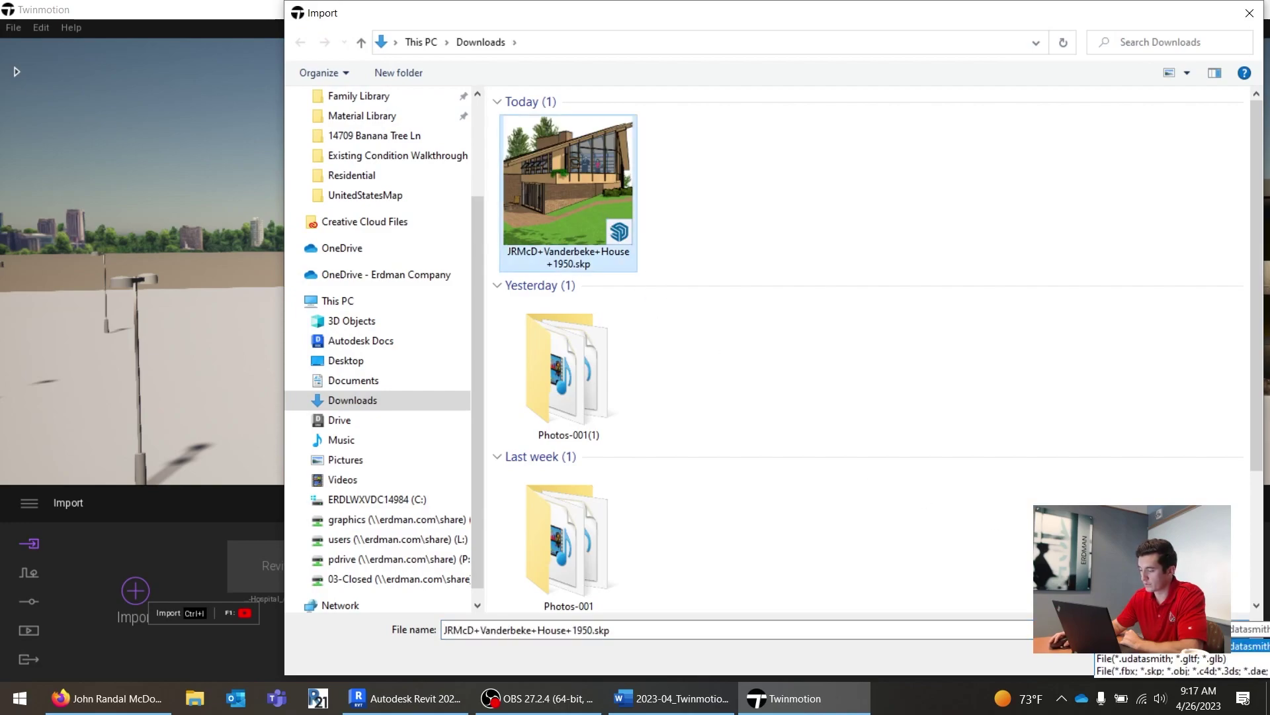
left_click(1158, 646)
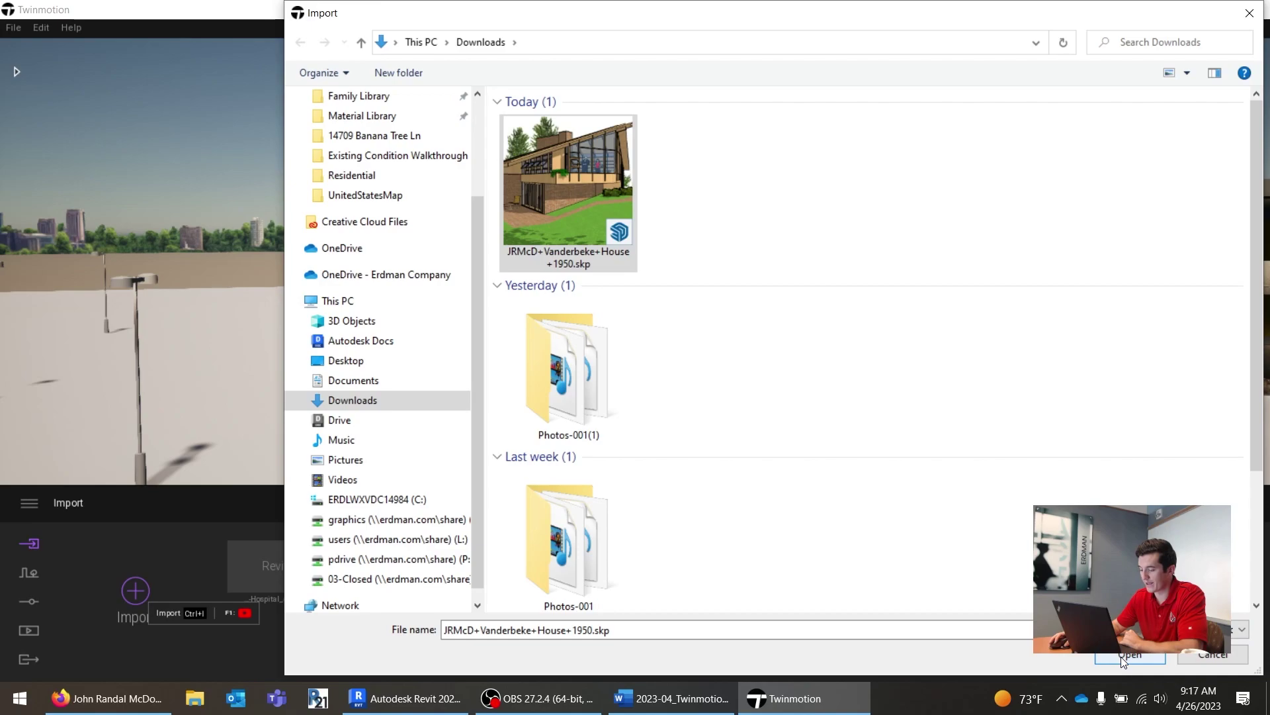
left_click(1129, 655)
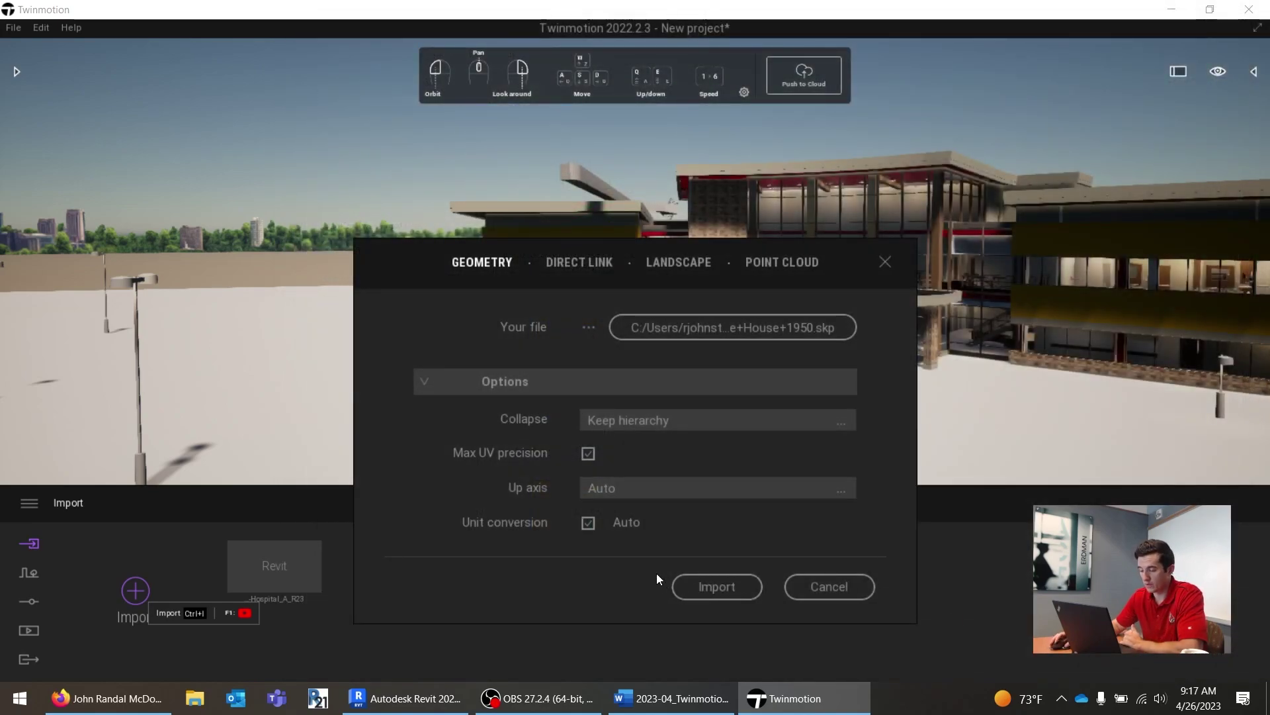
Step: Import the SketchUp house with Keep hierarchy, max UV precision, automatic up axis and automatic unit conversion
left_click(622, 423)
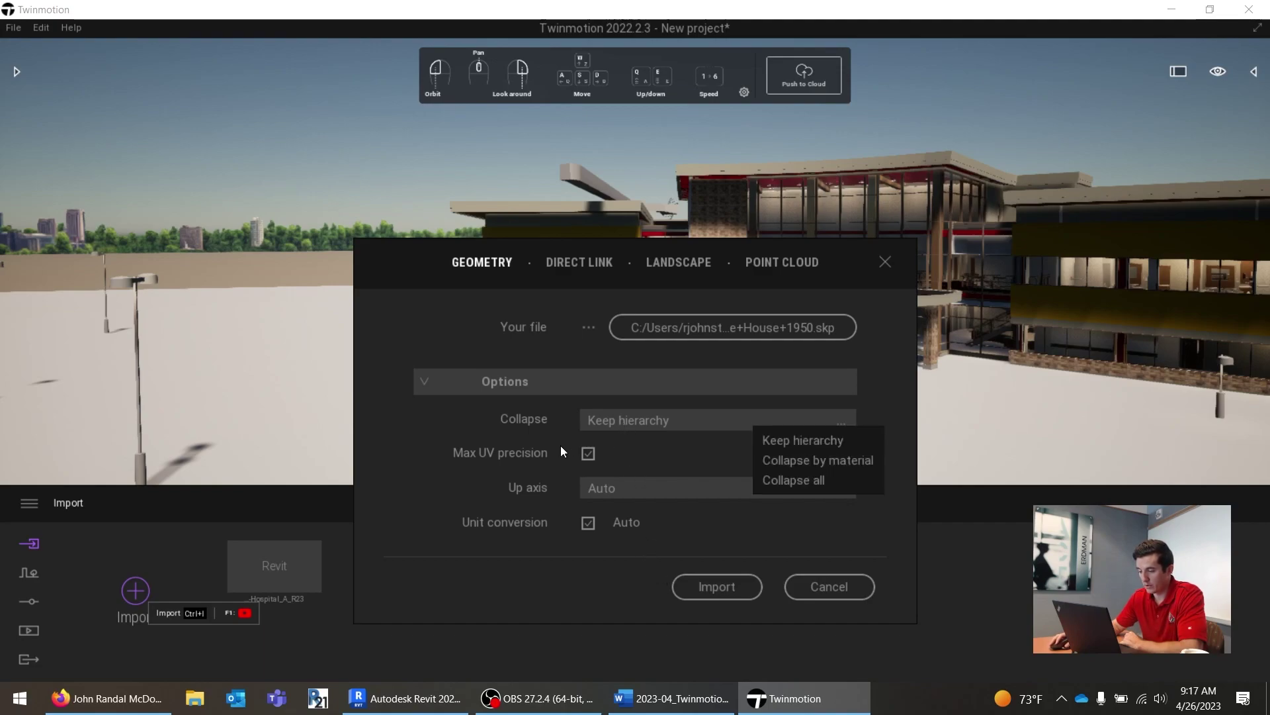
left_click(480, 543)
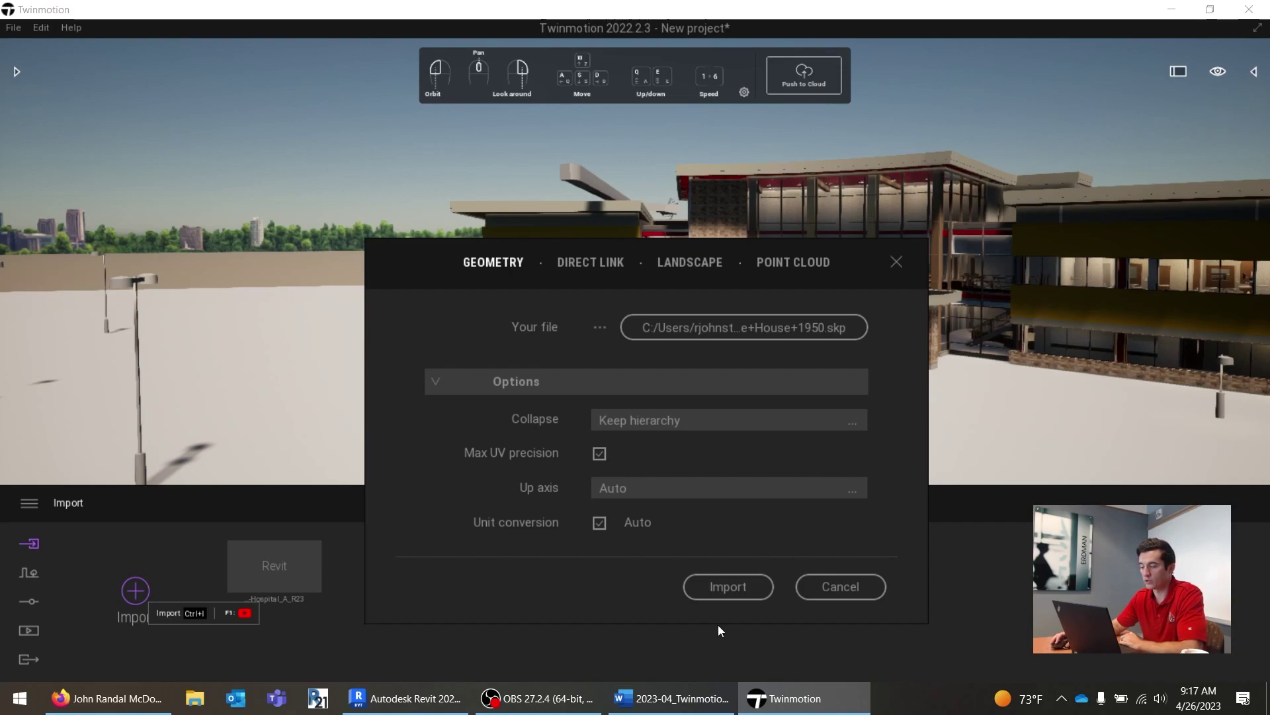
left_click(729, 587)
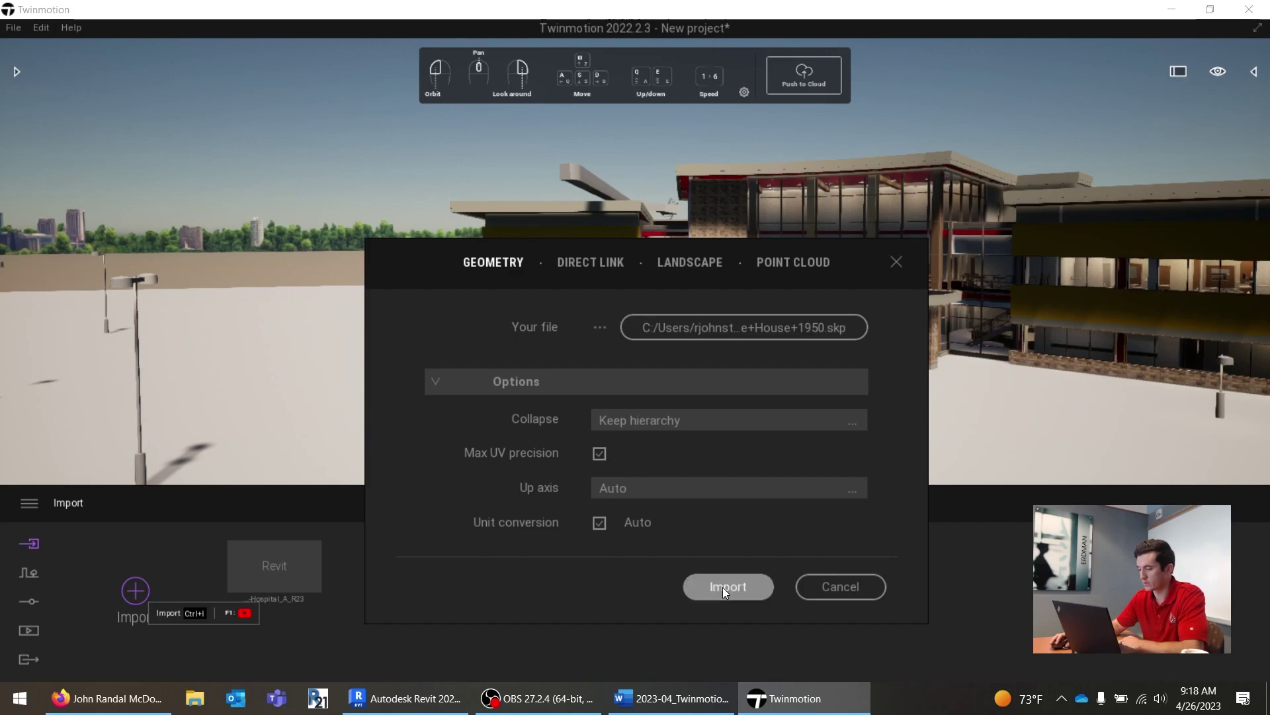
left_click(723, 587)
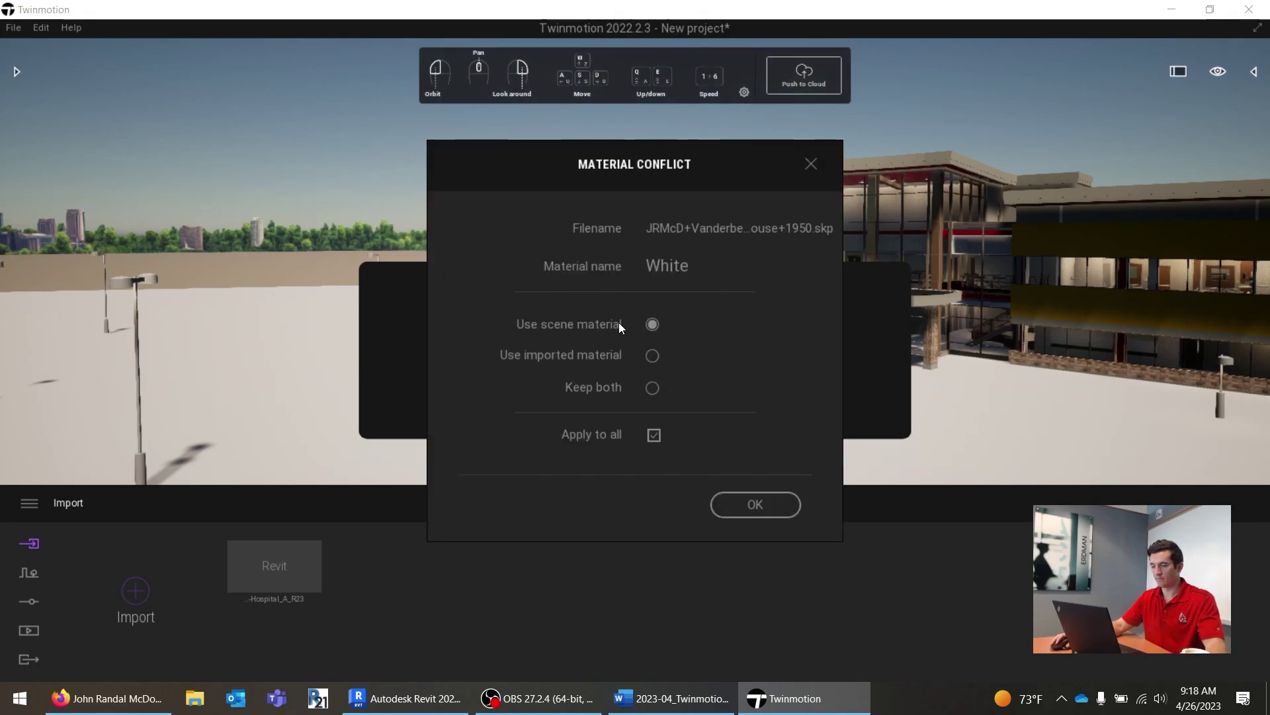
Step: Resolve the White material conflict by using the scene material, applied to all conflicts, and inspect the imported house
left_click(649, 387)
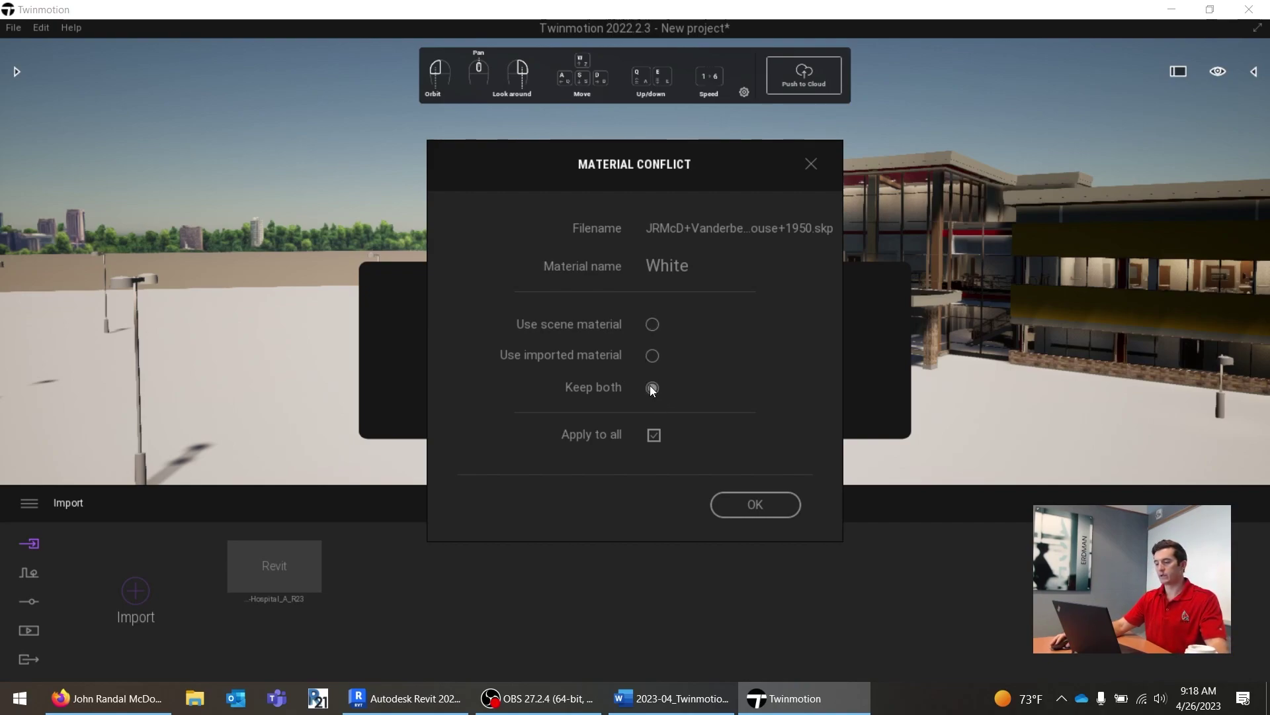
left_click(652, 325)
left_click(760, 510)
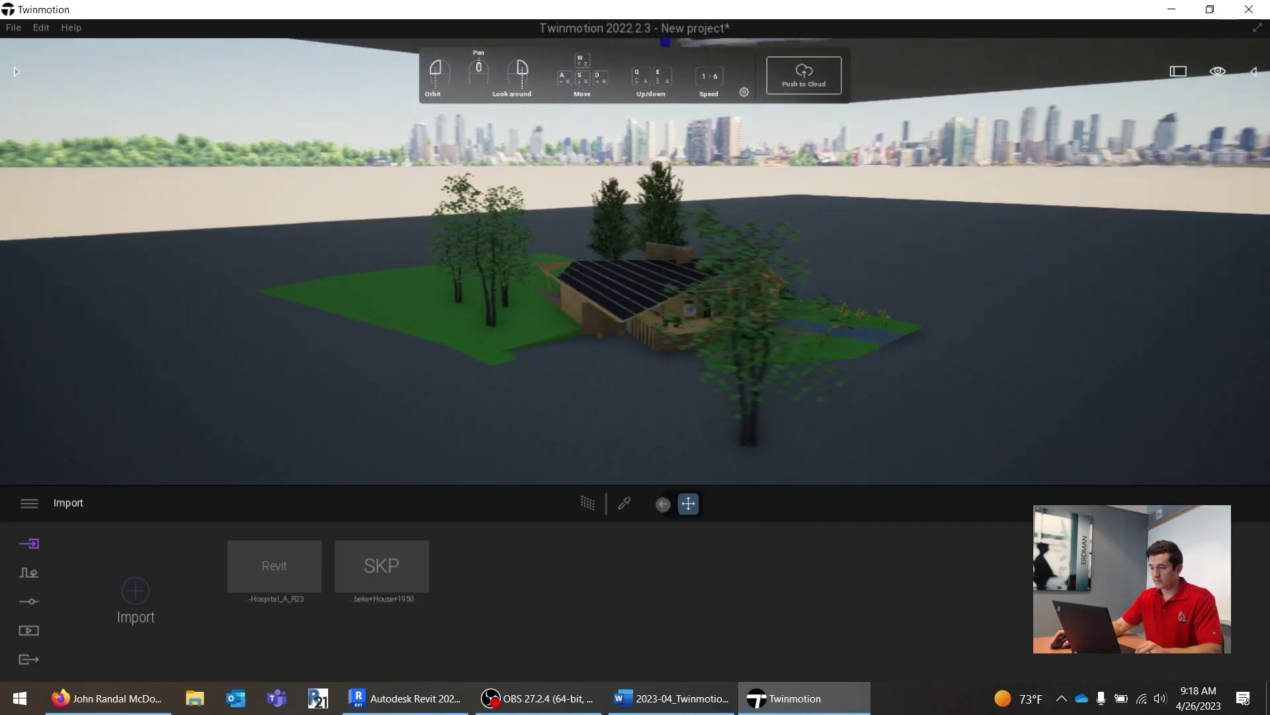
scroll(660, 345, "down", 10)
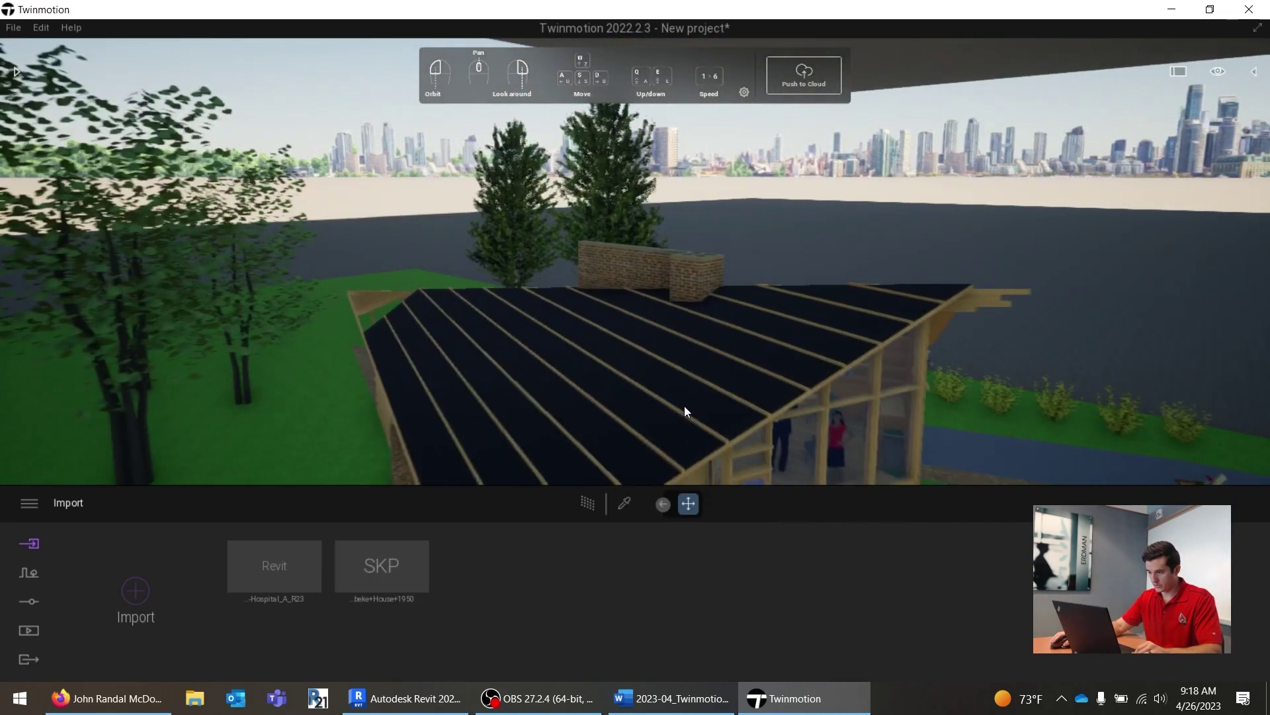
scroll(660, 345, "up", 10)
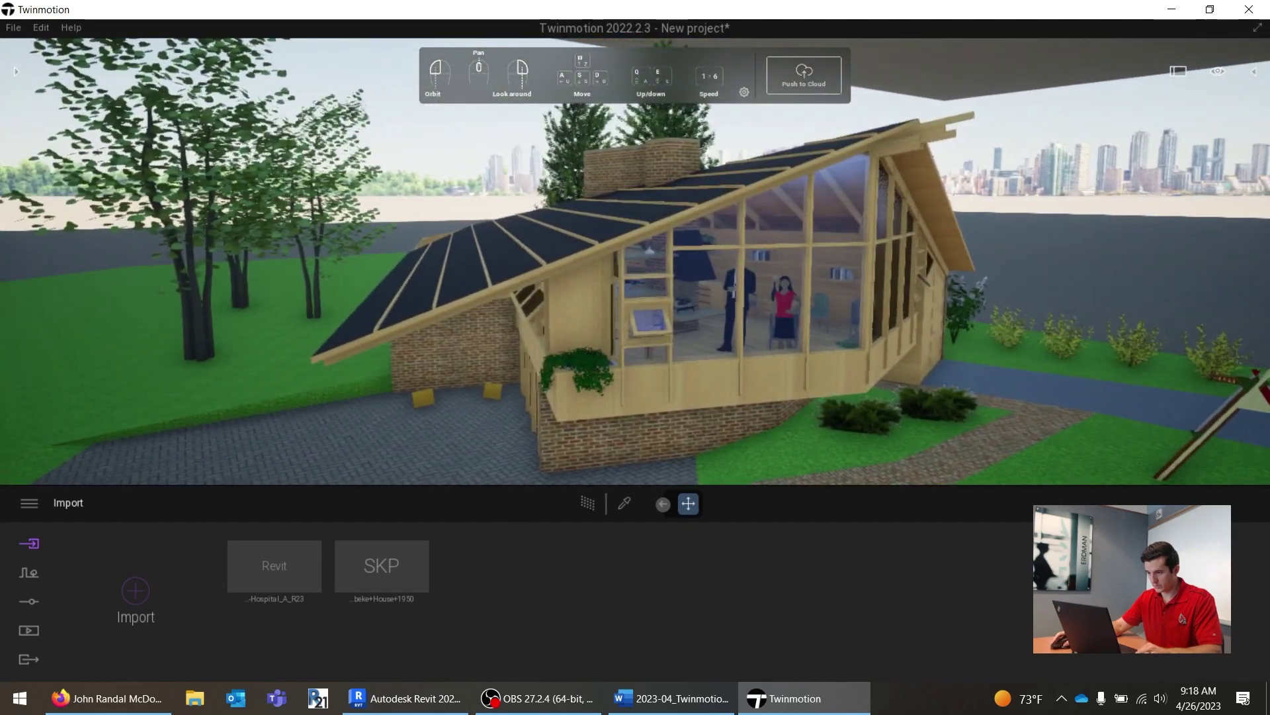
Step: Inspect the imported SketchUp house's glazed facade and surrounding trees, and check the Revit and SKP entries among the imported files
left_click_drag(661, 346, 609, 395)
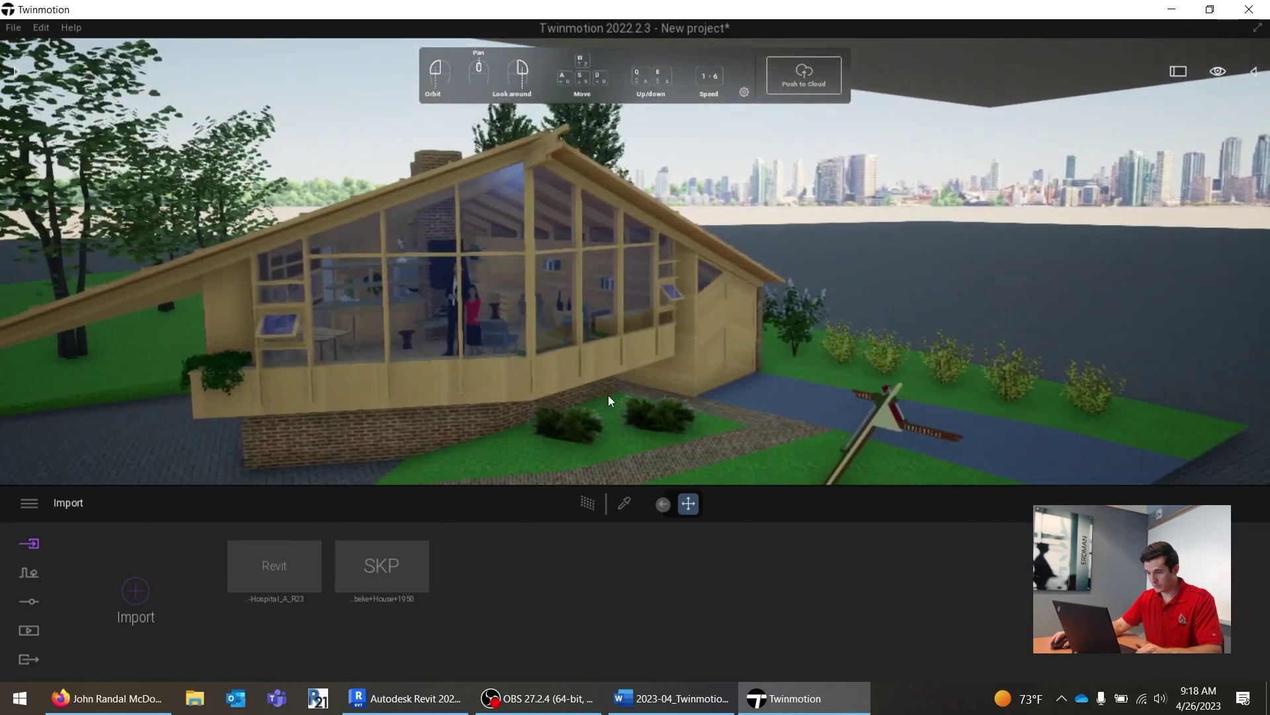
left_click(458, 369)
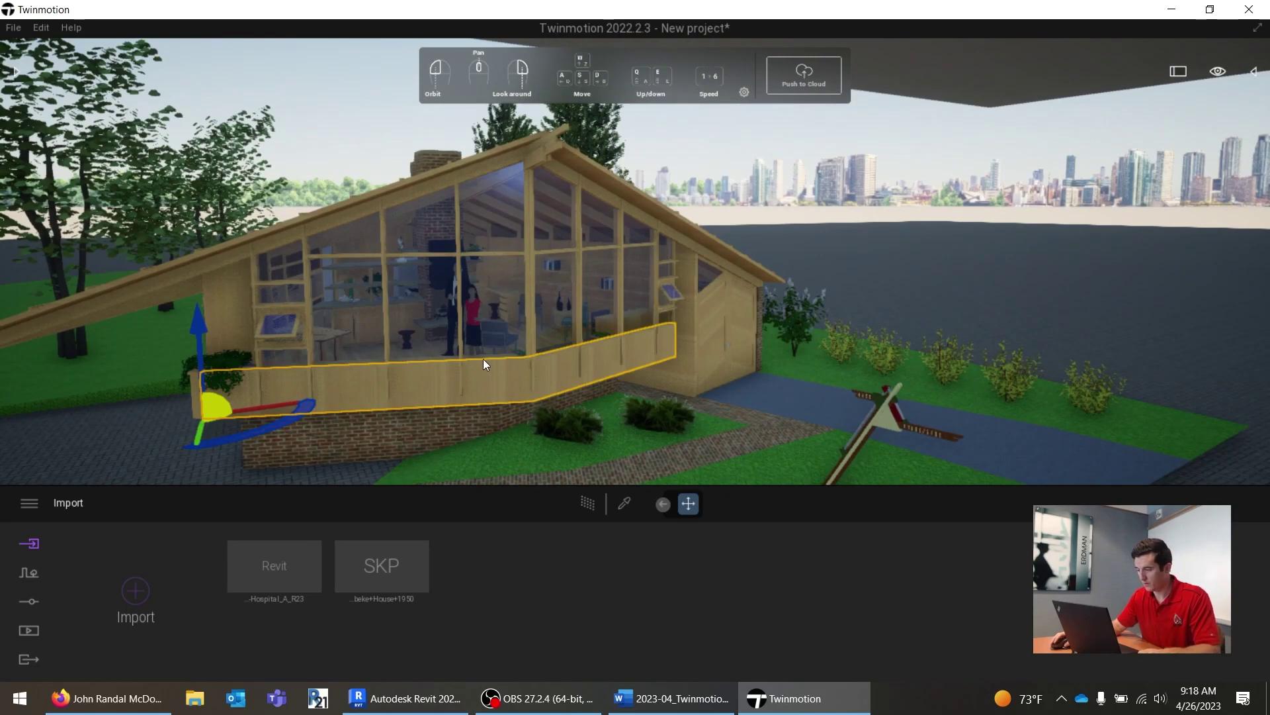
left_click_drag(483, 359, 489, 364)
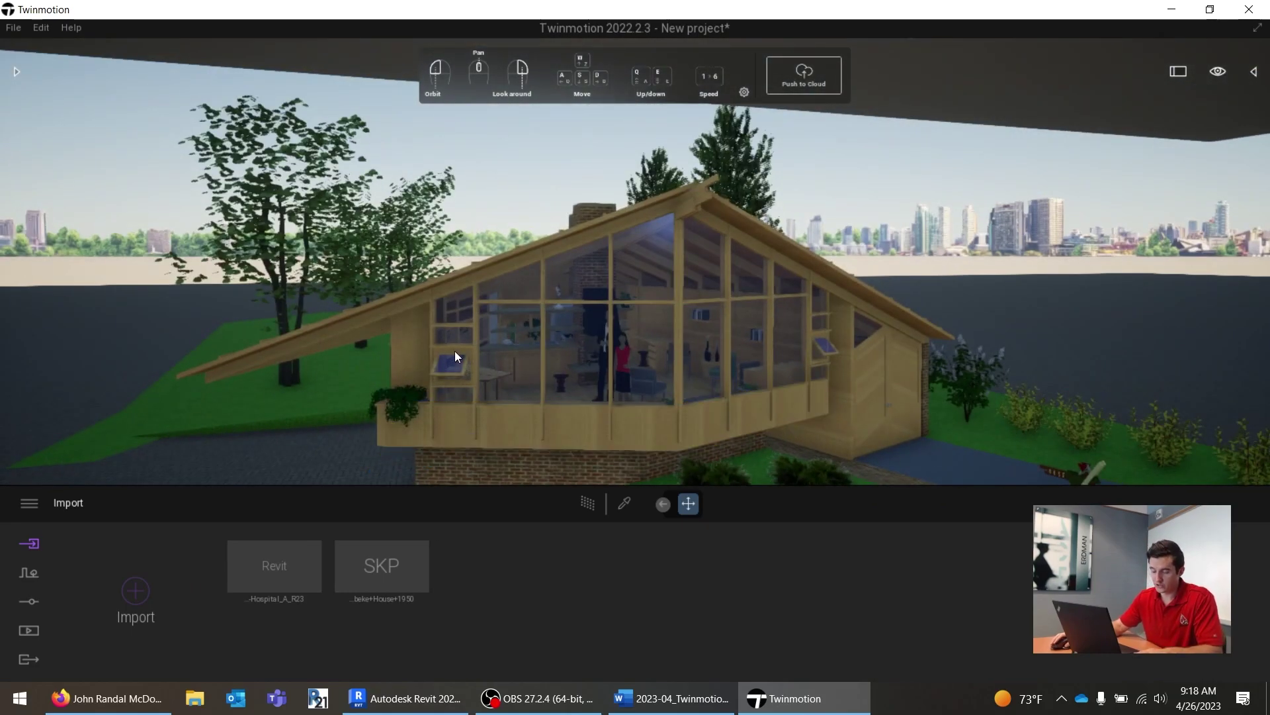
scroll(454, 351, "down", 10)
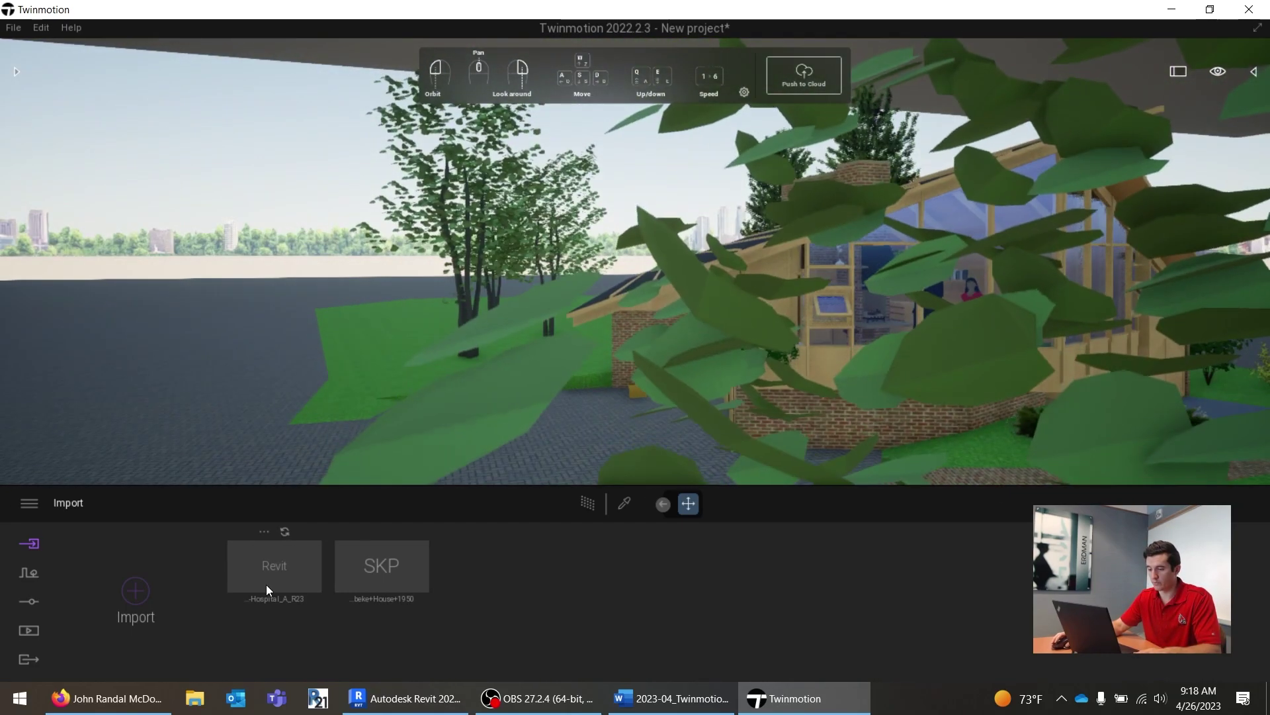
mouse_move(370, 530)
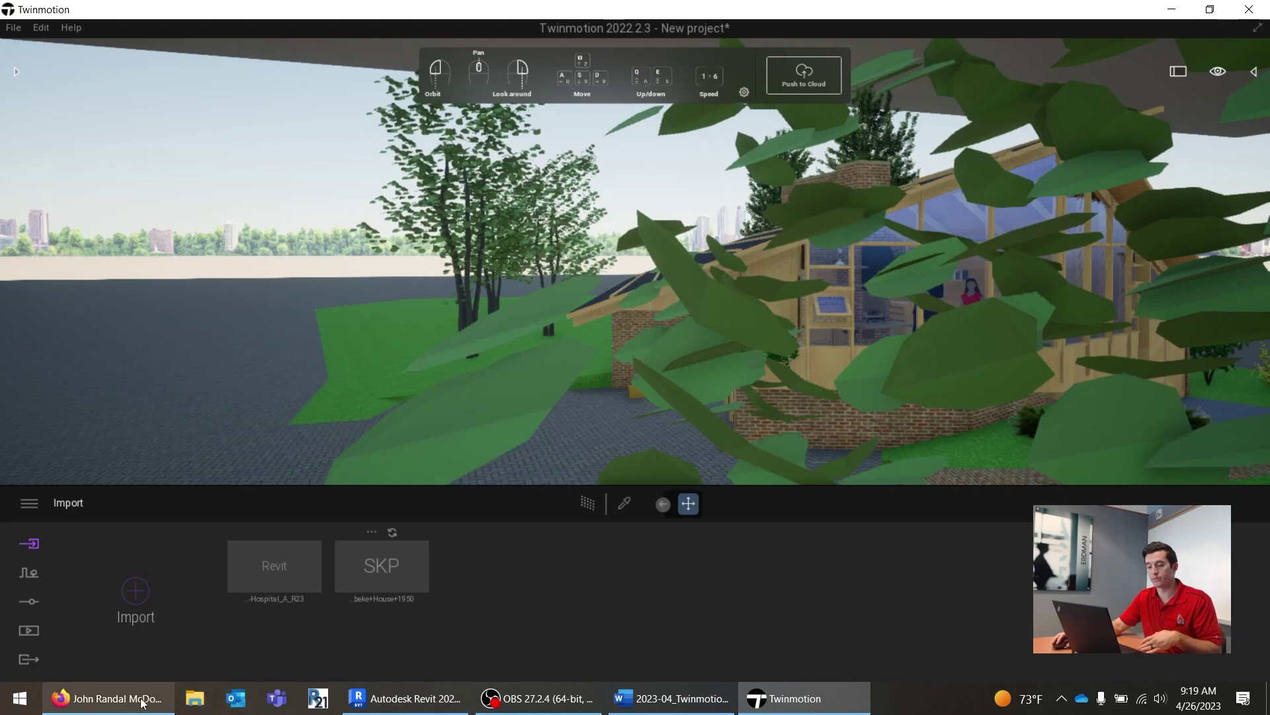
Step: Switch to the training outline in Word and review its section on saving and collaborating, including the Resource Collector note and the ACCDocs\ERDMAN path
key("alt+Tab")
scroll(429, 527, "down", 2)
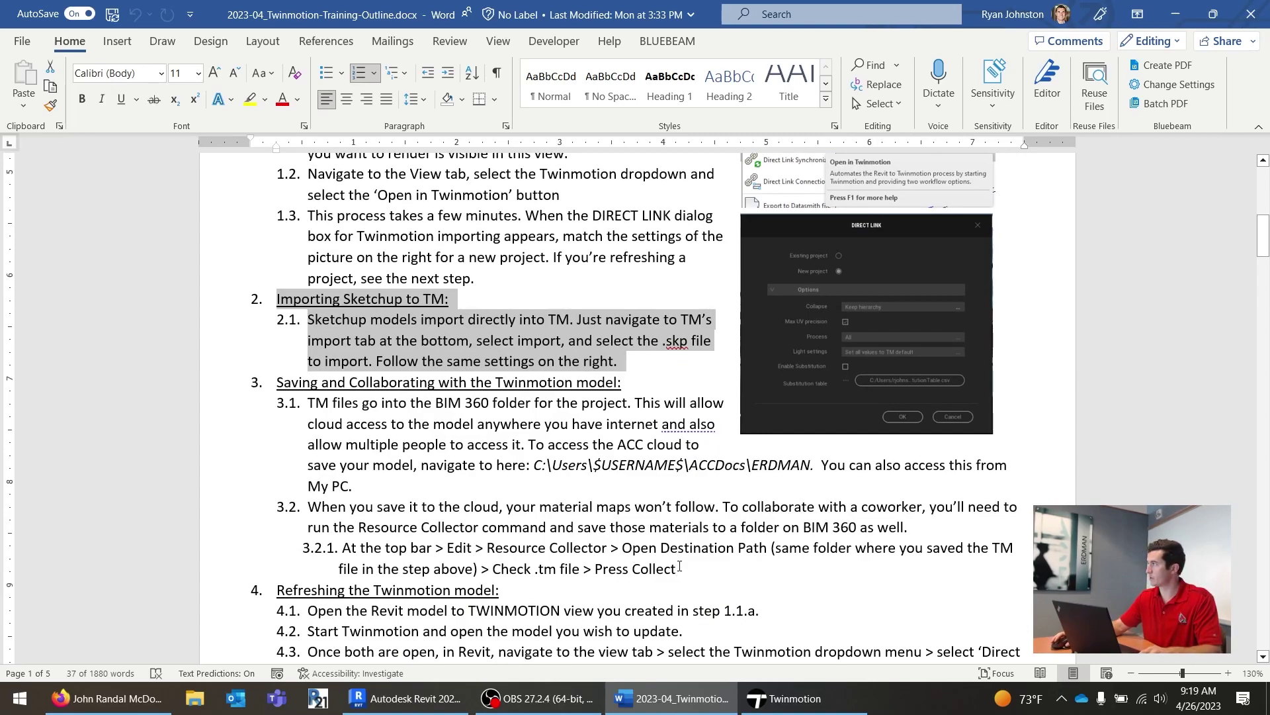
key("alt+Tab")
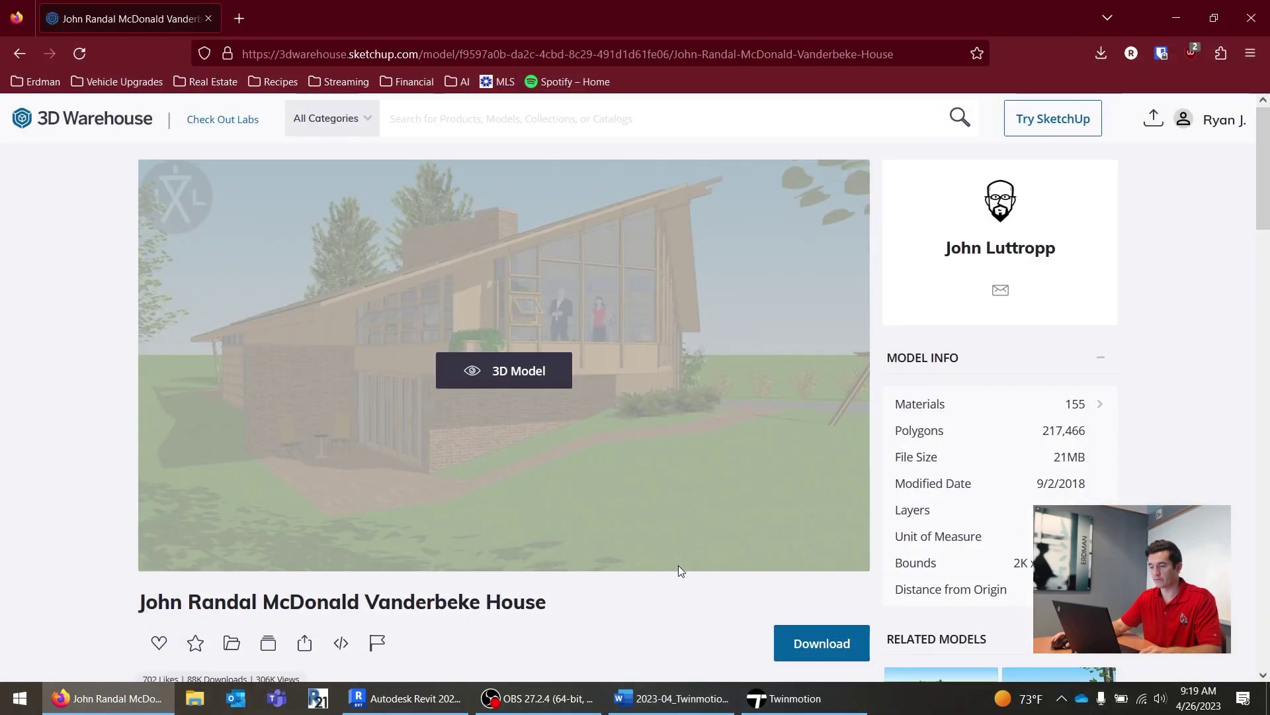
key("alt+Tab")
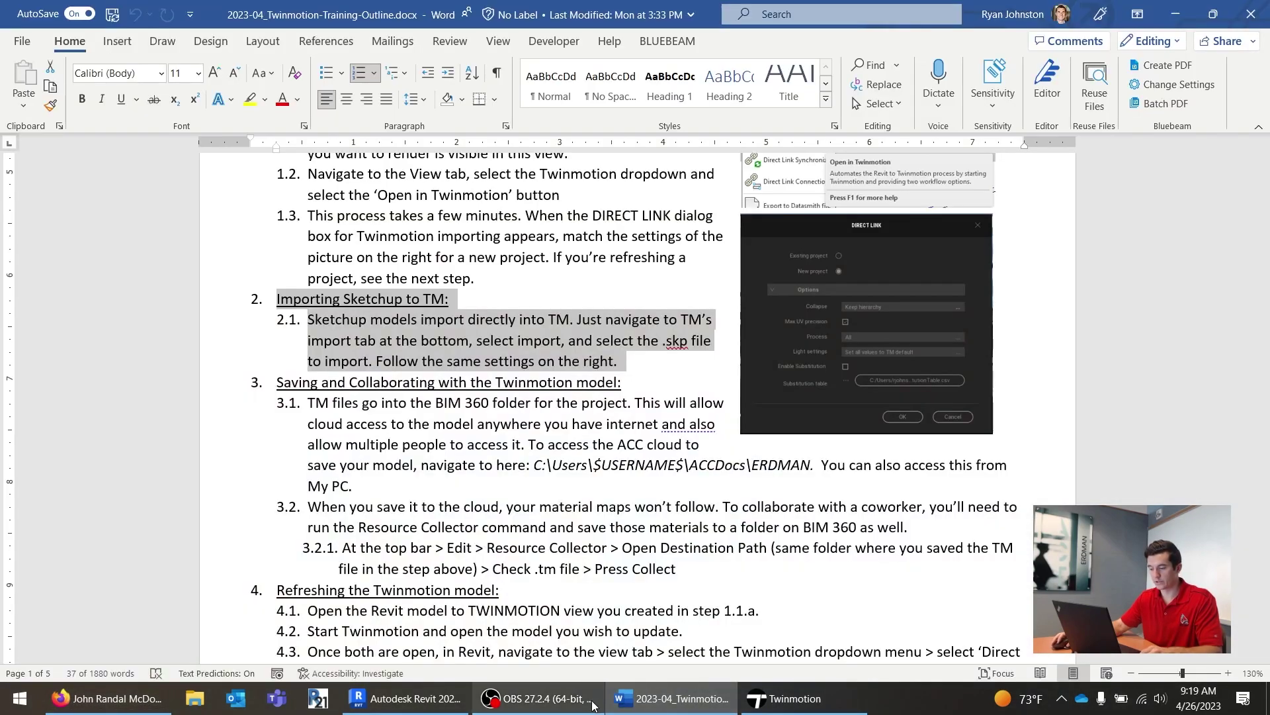
left_click(768, 700)
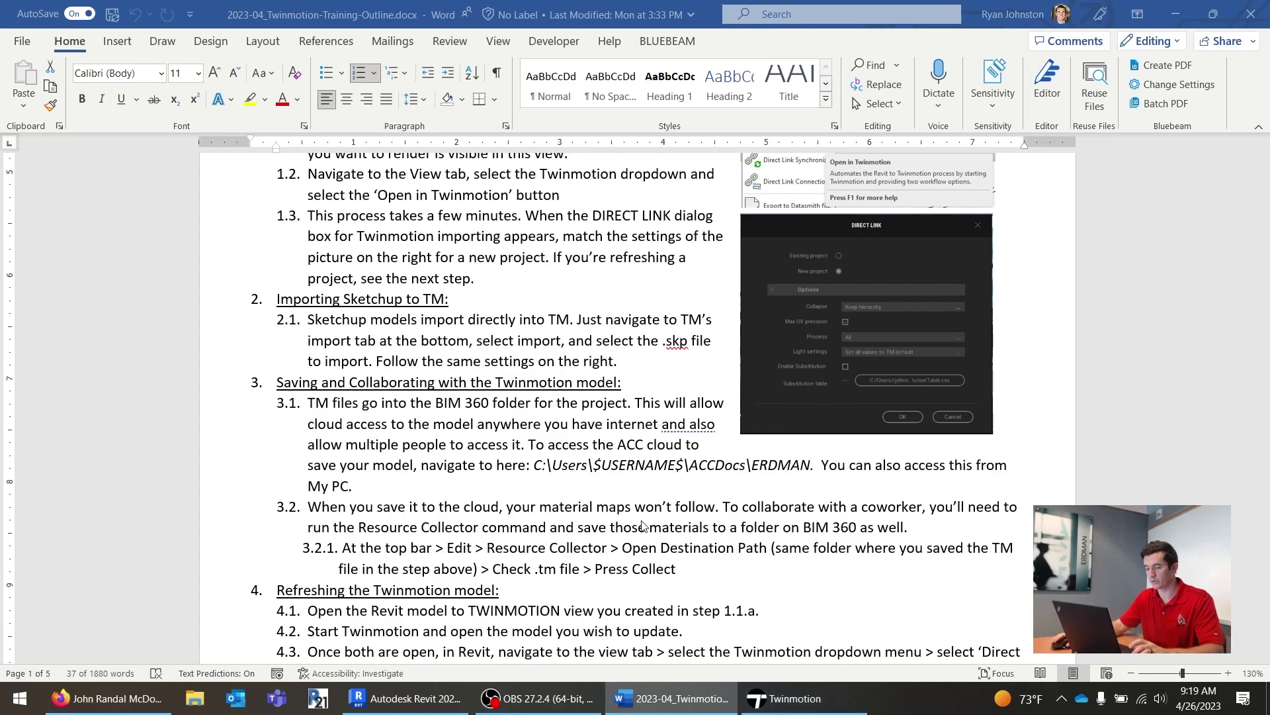
left_click(308, 510)
left_click_drag(308, 510, 903, 528)
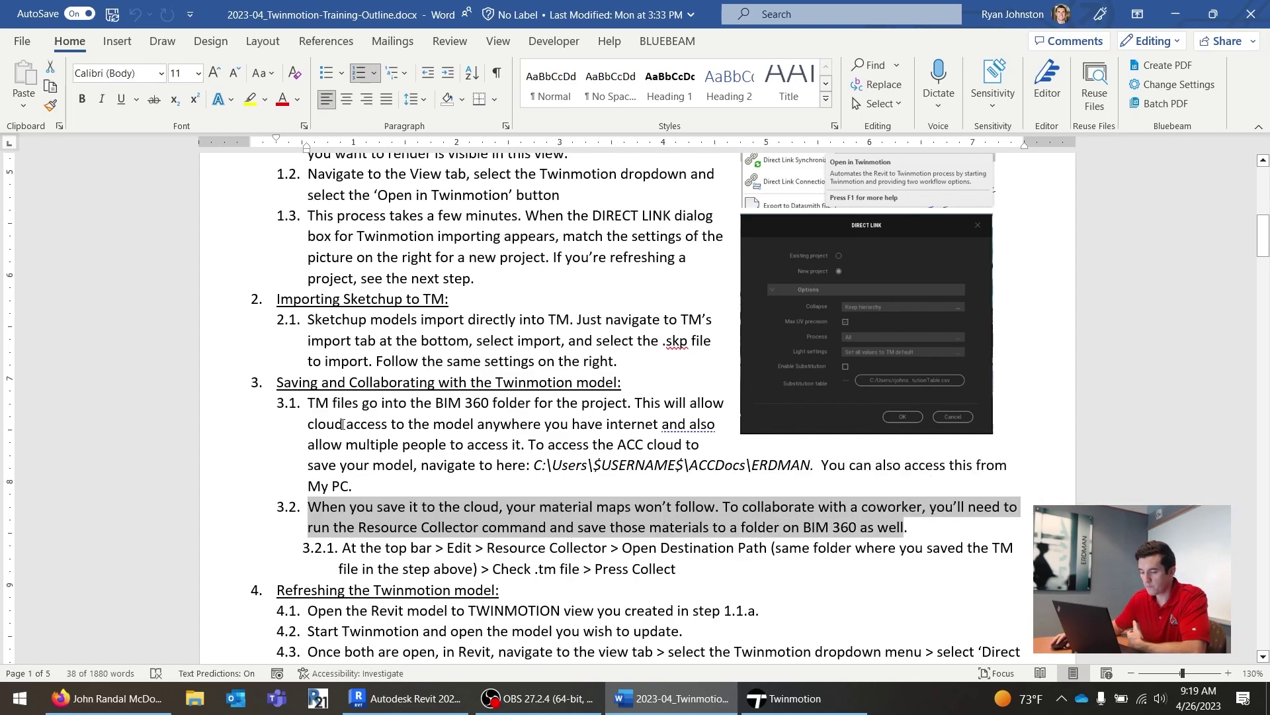
left_click(309, 402)
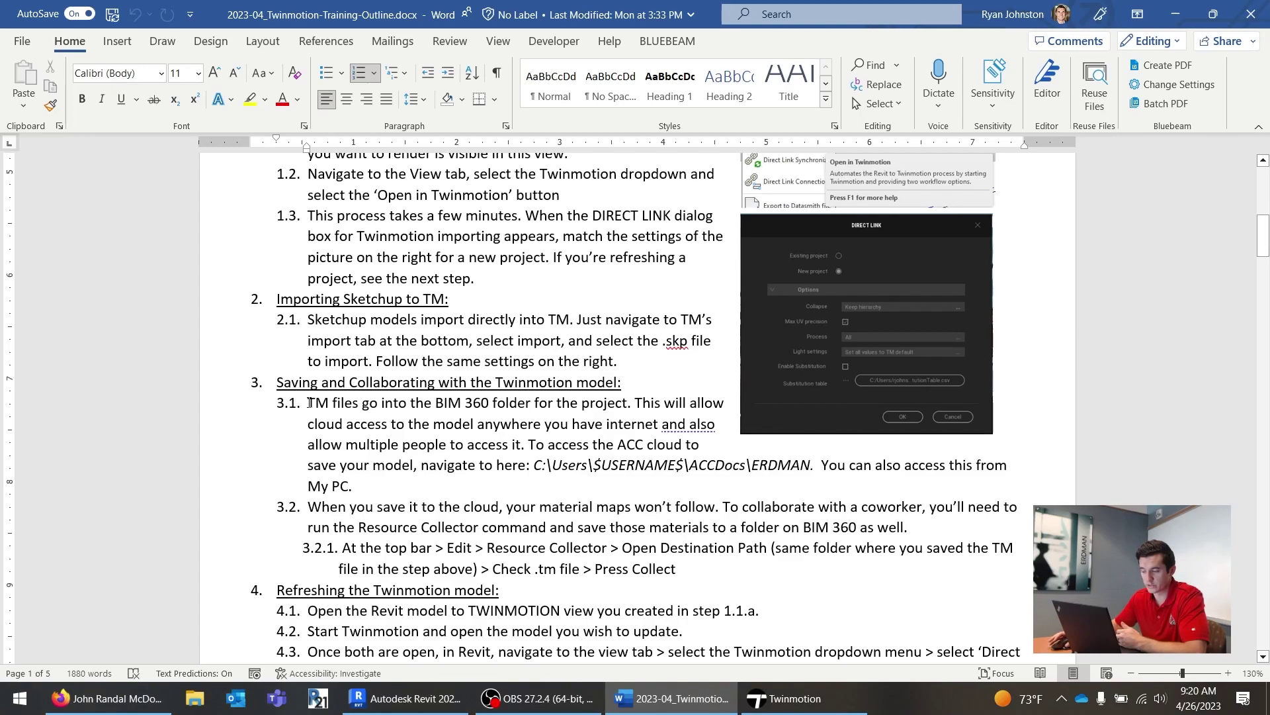
left_click_drag(532, 464, 794, 466)
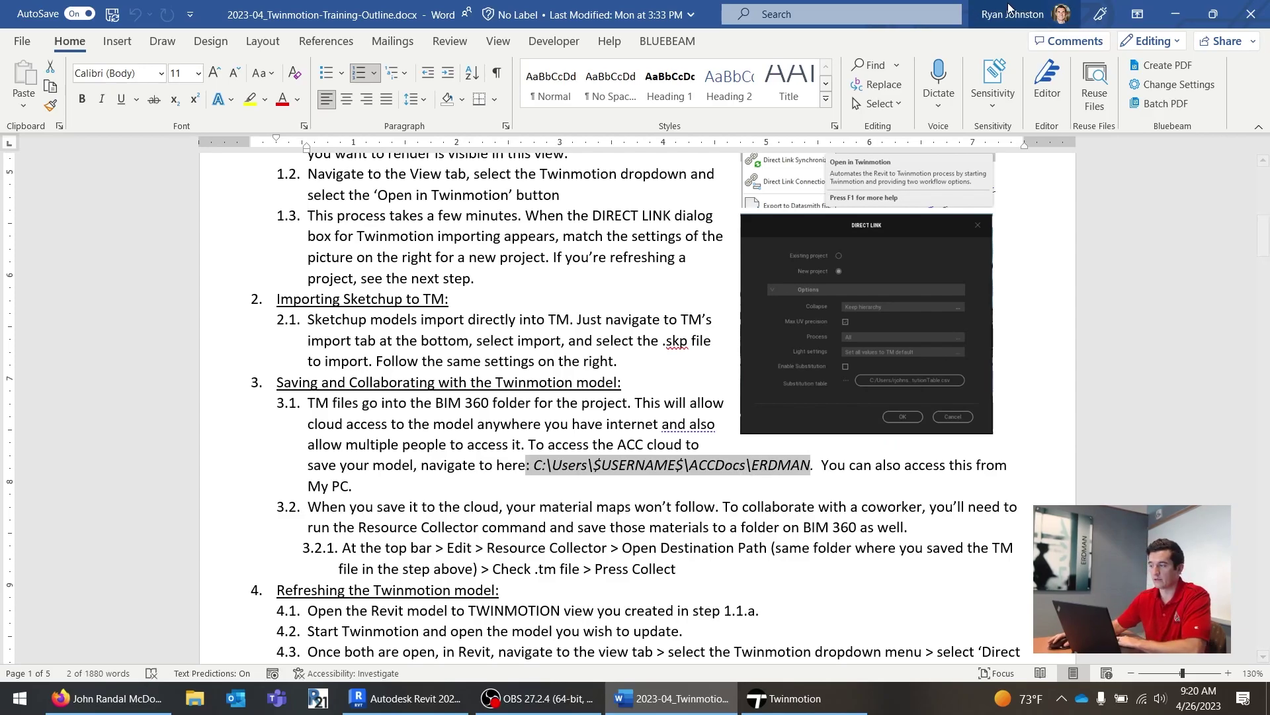
left_click(1179, 13)
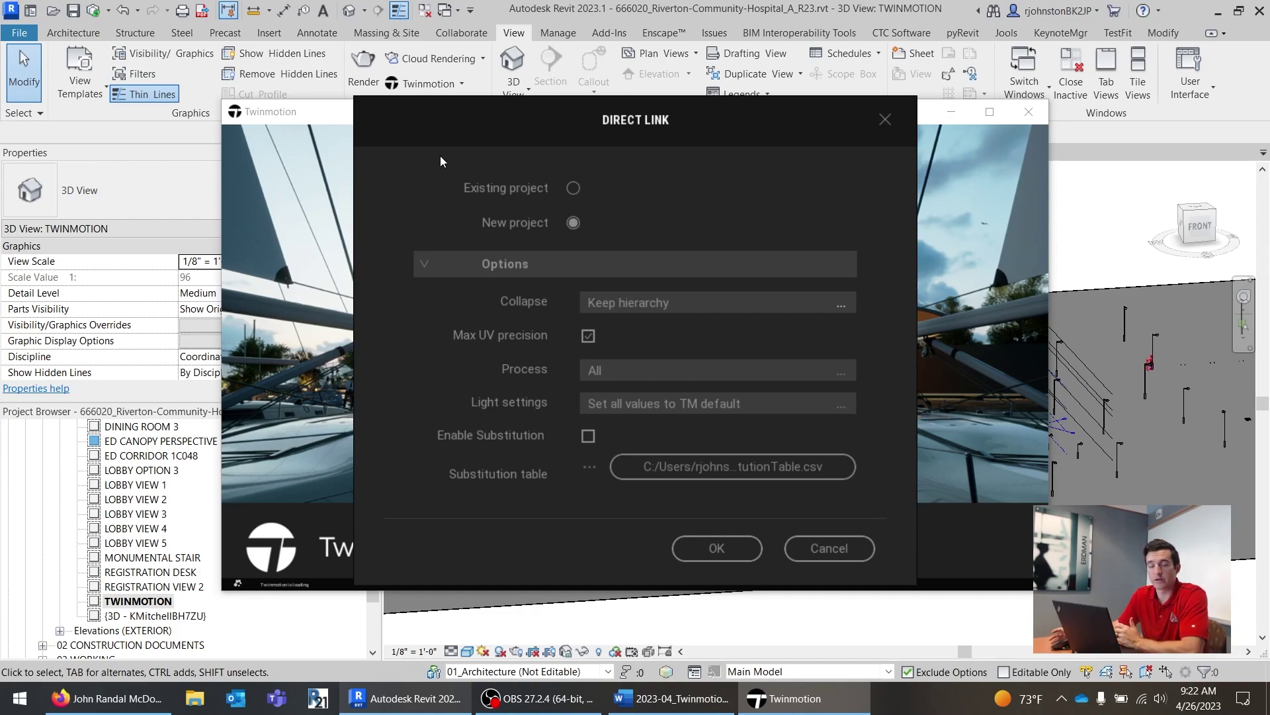
Step: Check Revit's Twinmotion export options, and set the Direct Link to use an existing project
left_click(437, 84)
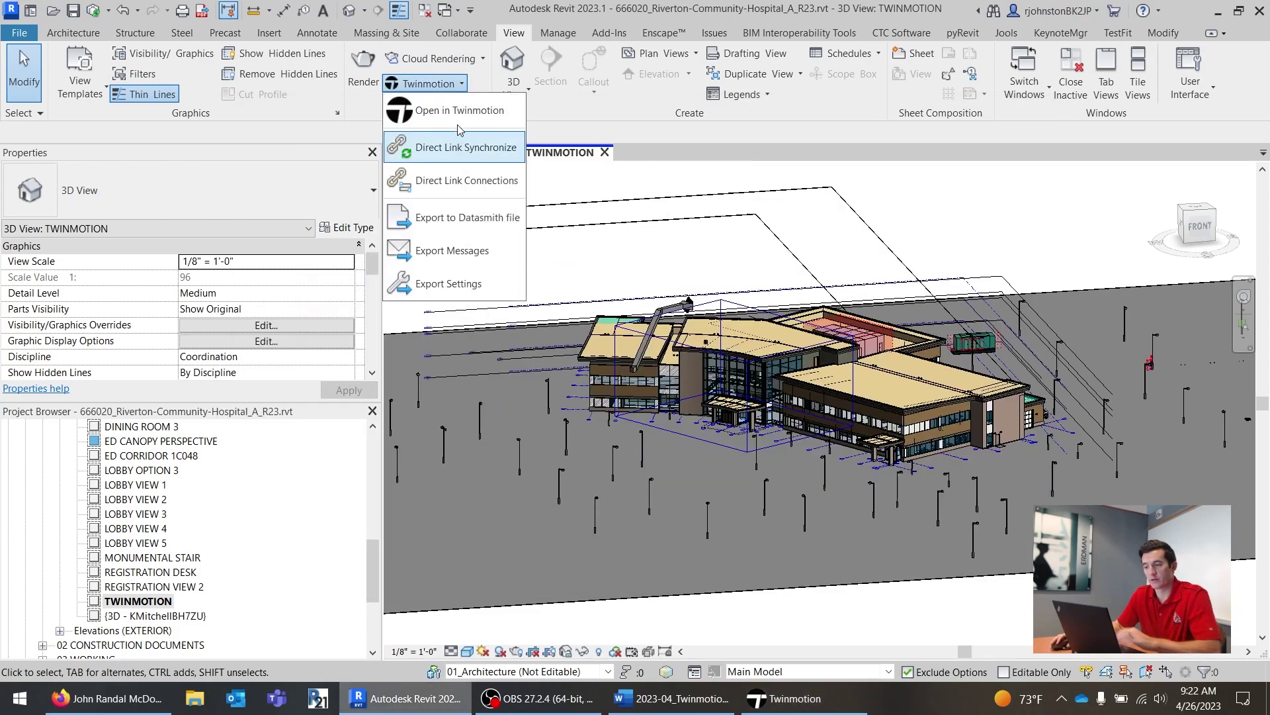
key("alt+Tab")
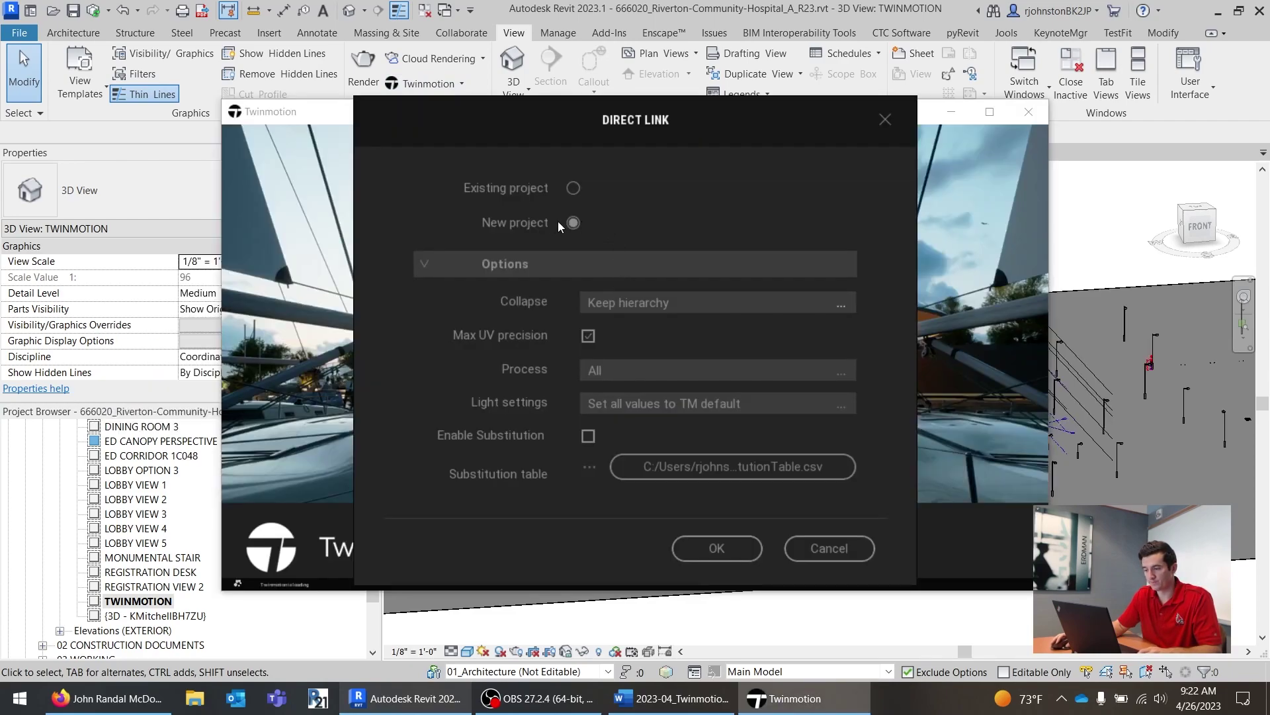
left_click(573, 188)
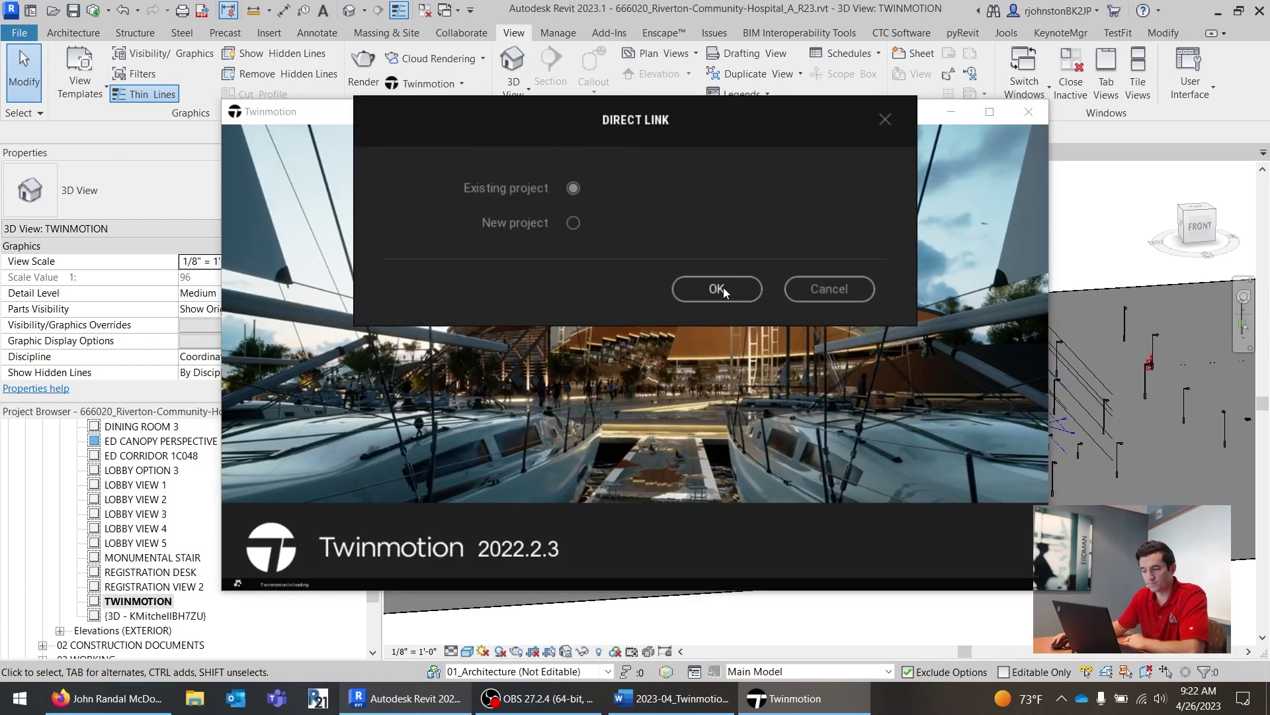
left_click(722, 289)
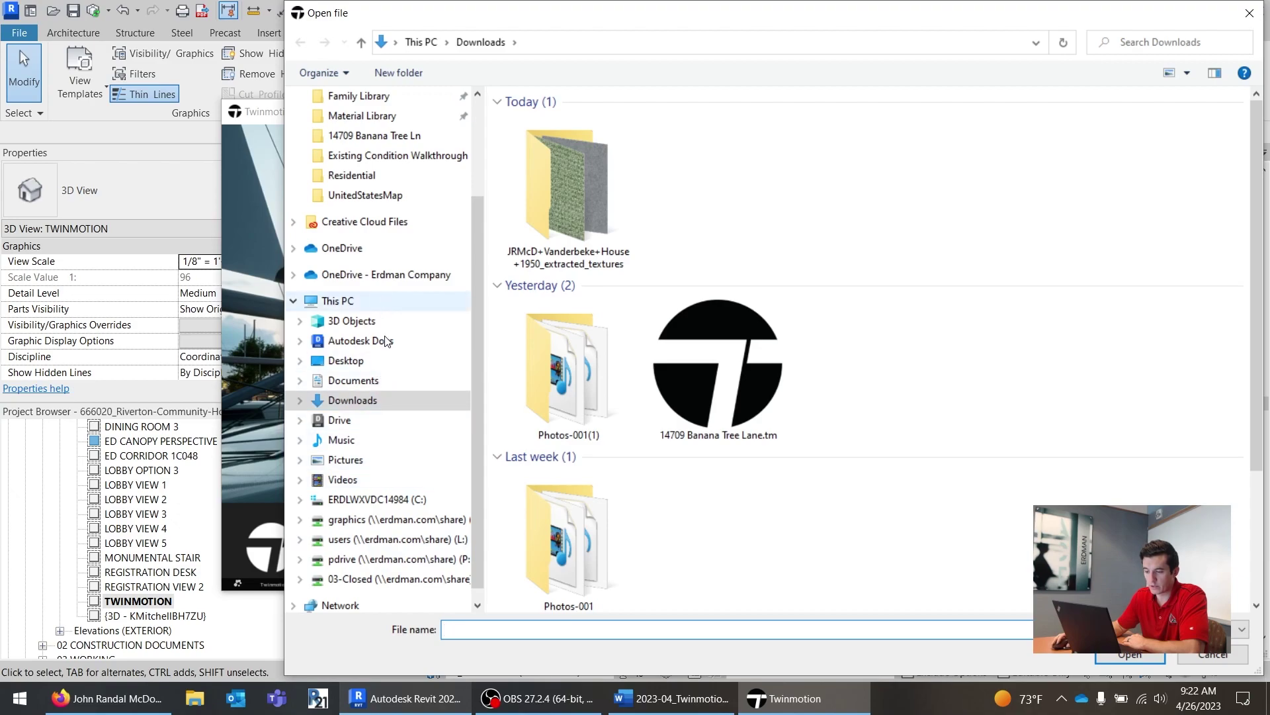
Step: Browse to the 666000 - Riverton Community Hospital project under Autodesk Docs > ERDMAN, widening the name column to read the project names
left_click(337, 300)
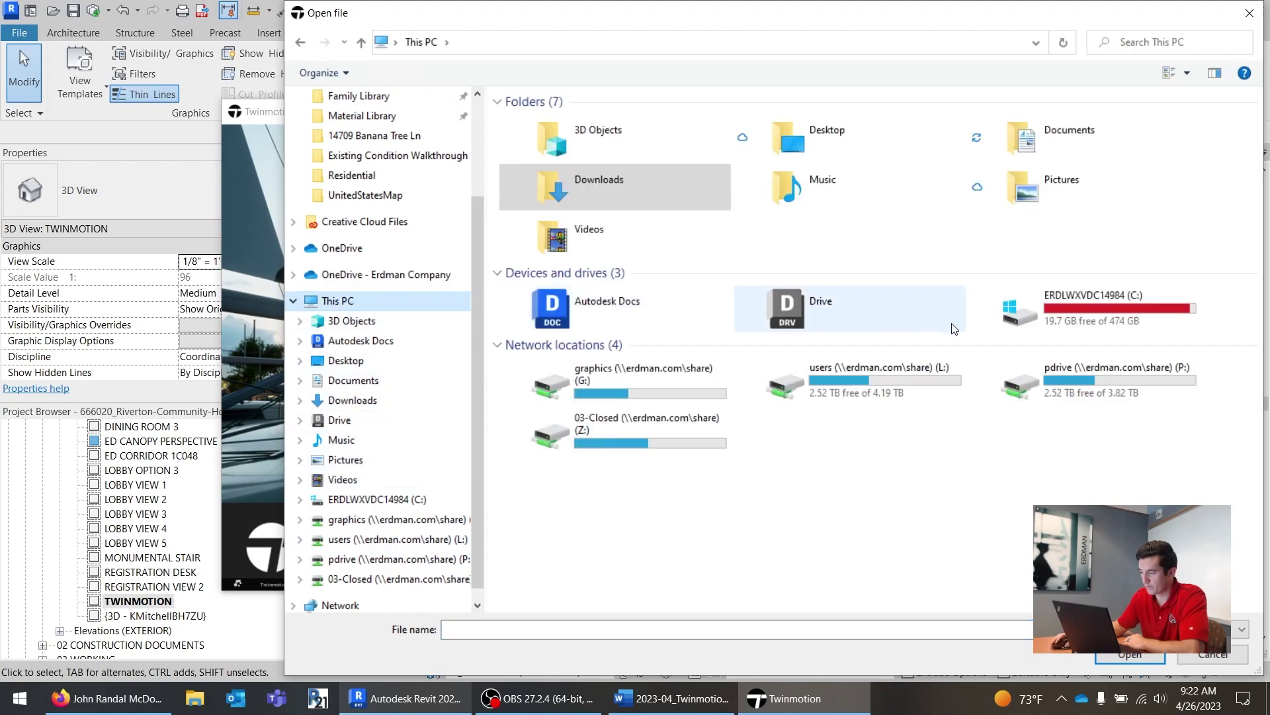
double_click(649, 309)
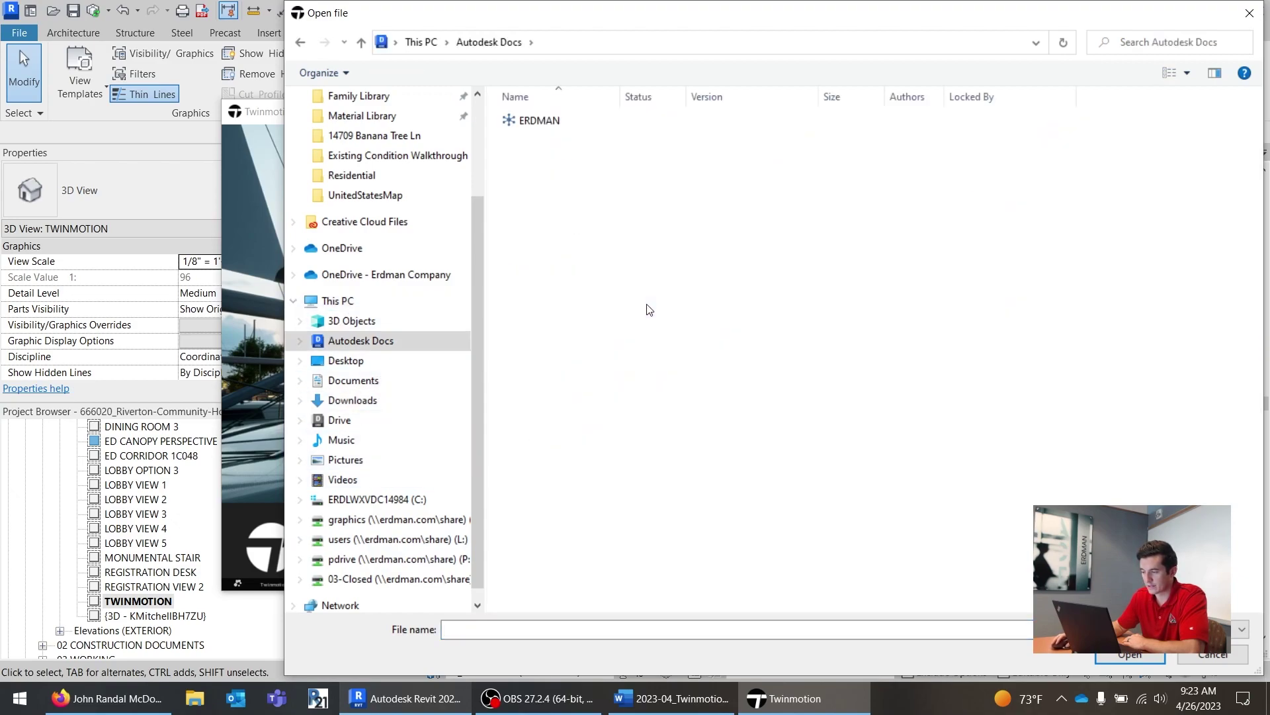
double_click(577, 123)
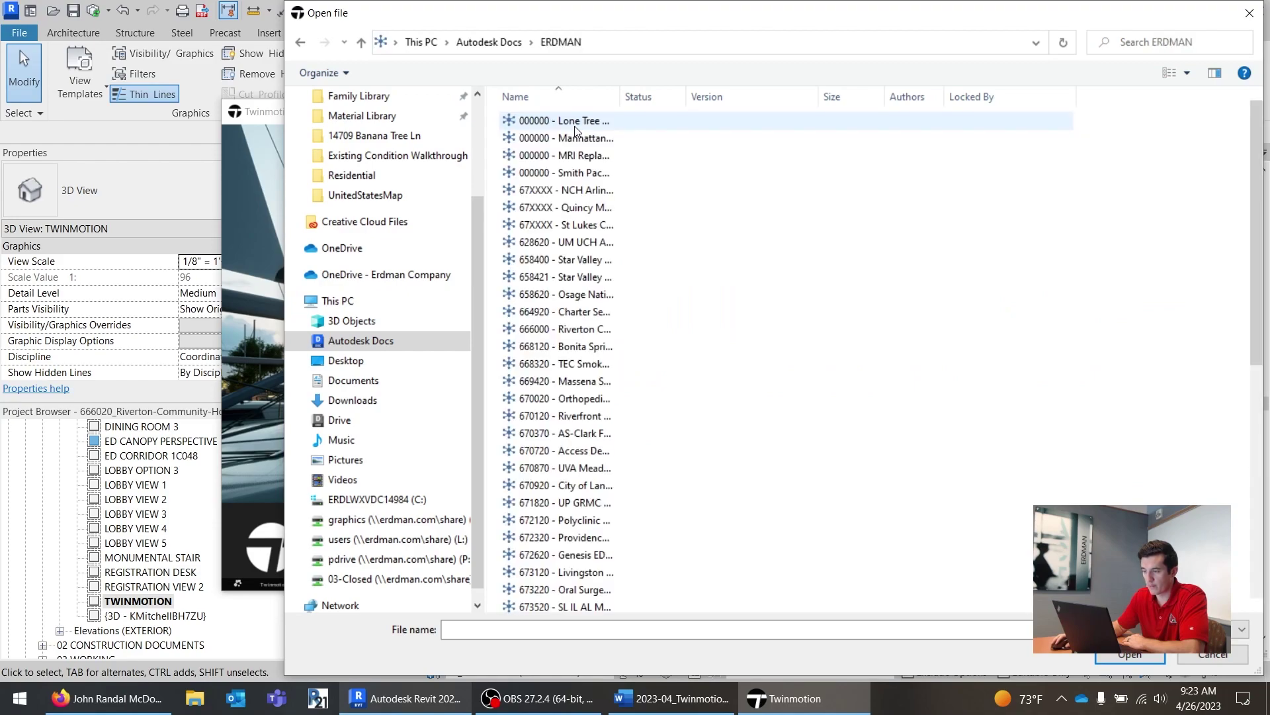
left_click_drag(620, 96, 877, 97)
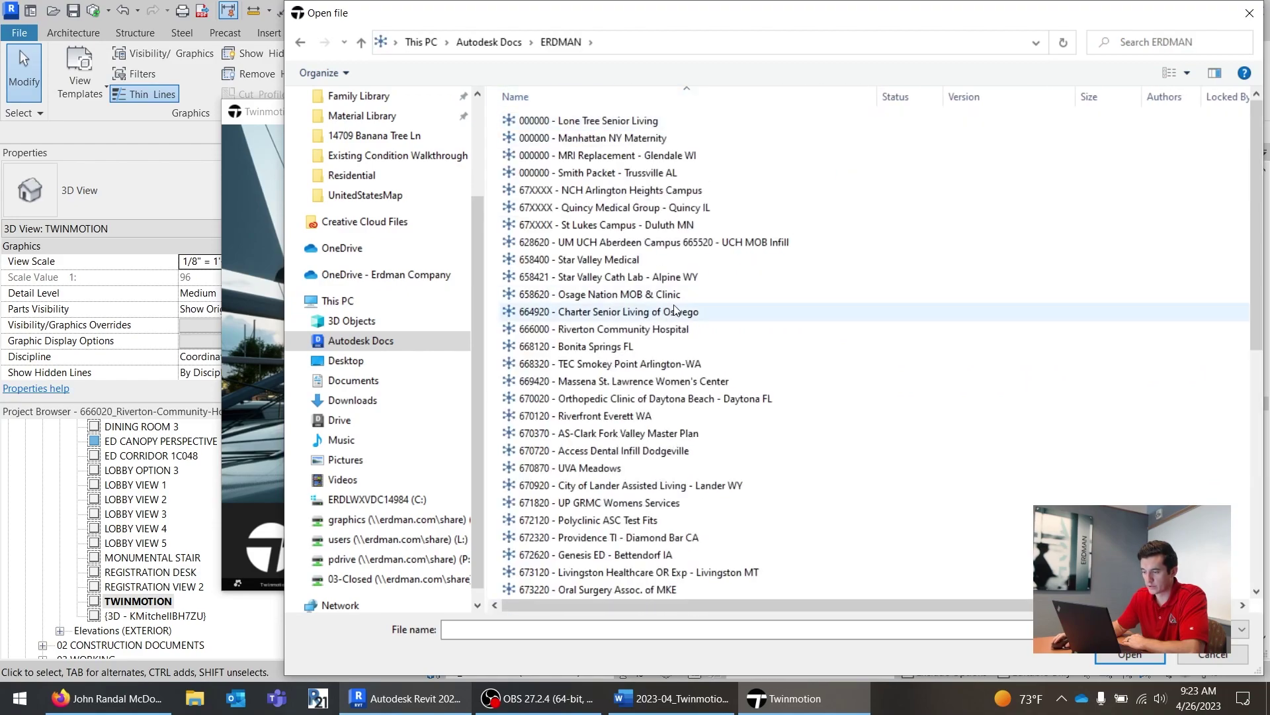
left_click(635, 312)
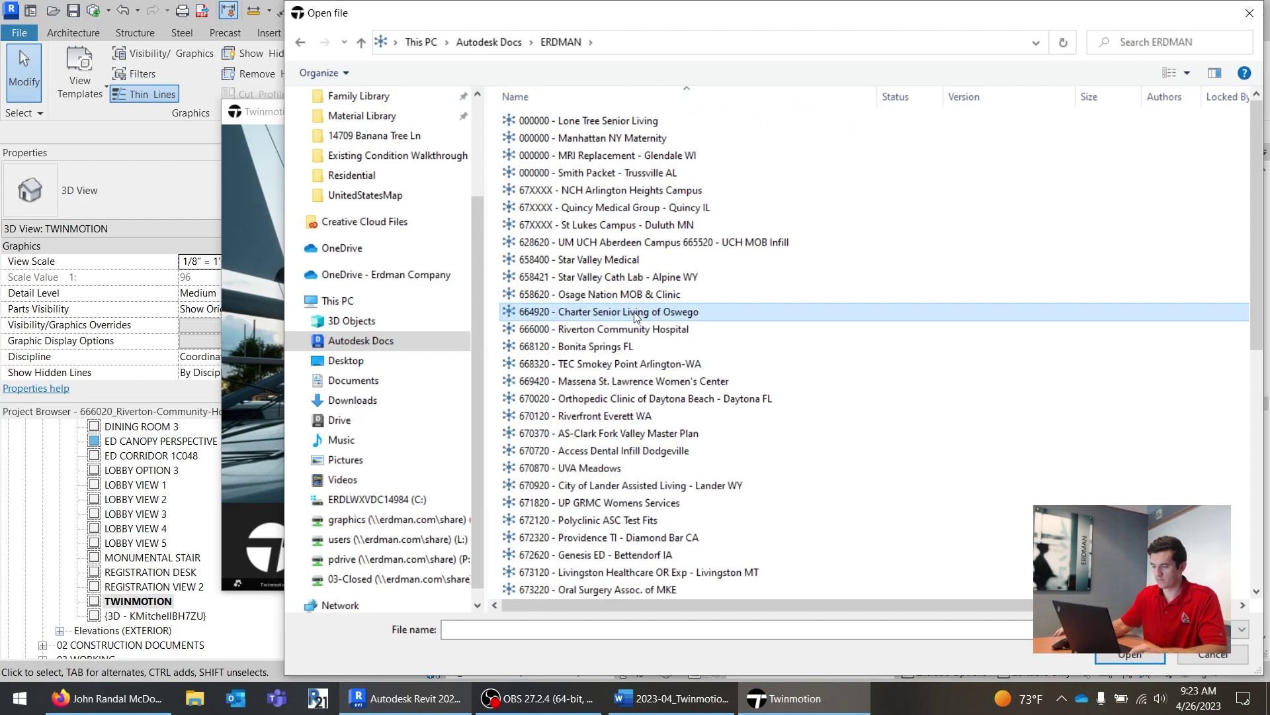
double_click(725, 329)
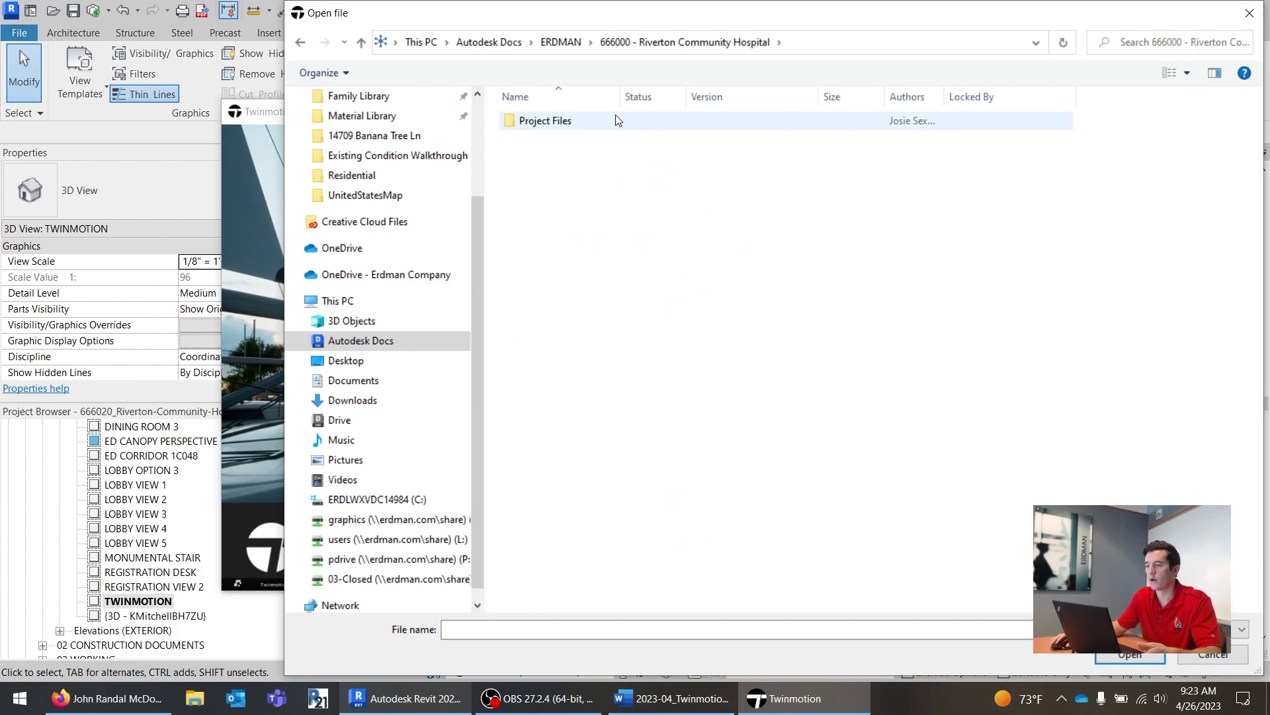
Step: Open 666020_Riverton-Community-Hospital.tm from Project Files > 00_ERDMAN > 01_ARCHITECTURE as the existing Direct Link project
double_click(615, 119)
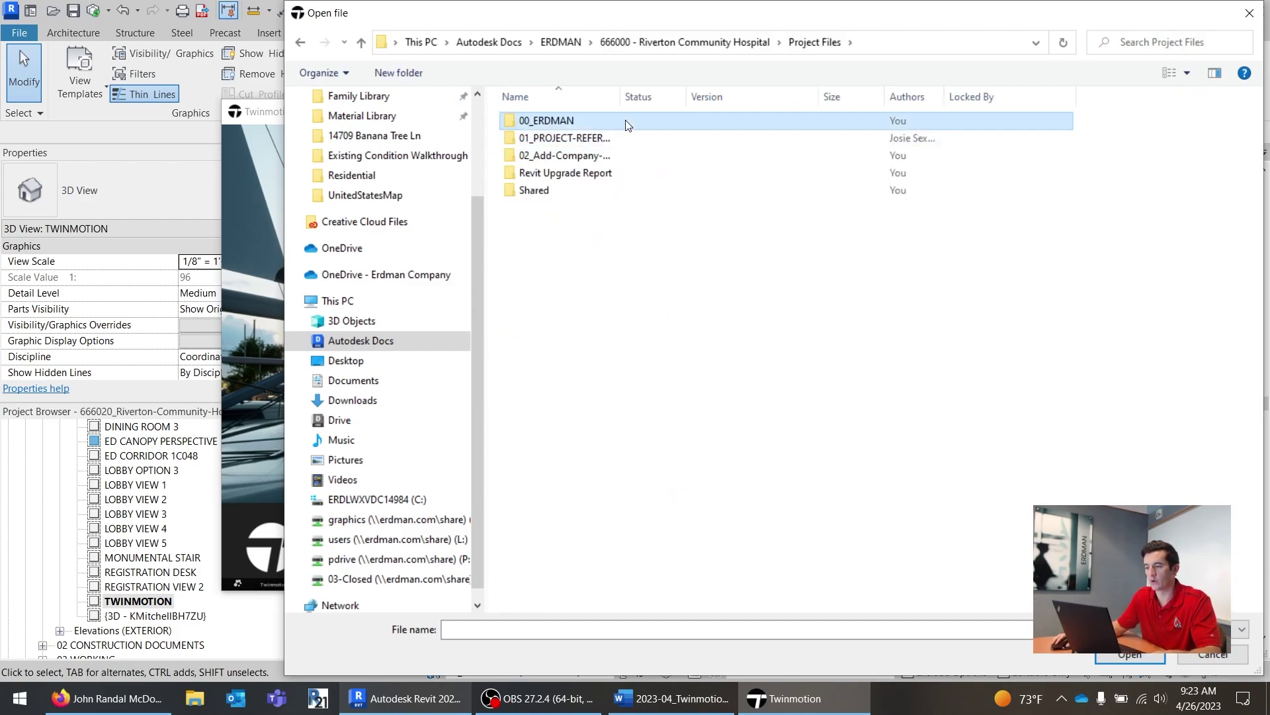
double_click(625, 121)
double_click(628, 136)
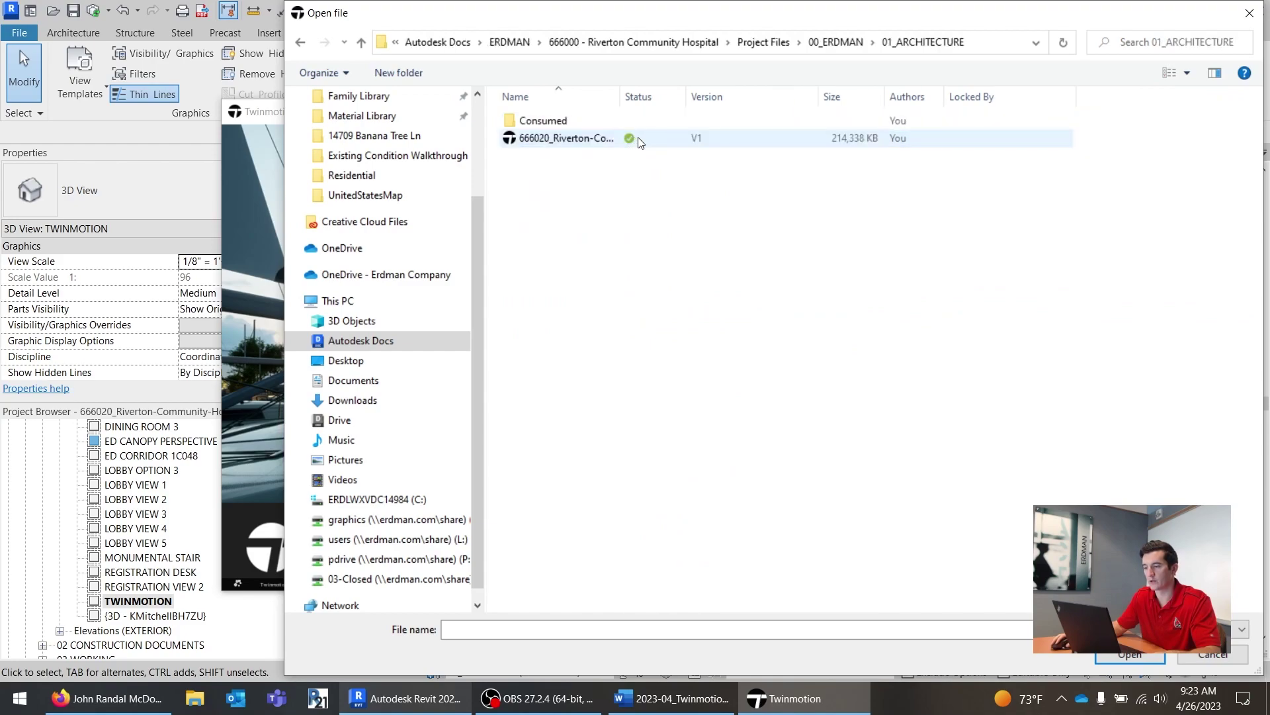
left_click_drag(620, 96, 818, 96)
left_click(645, 141)
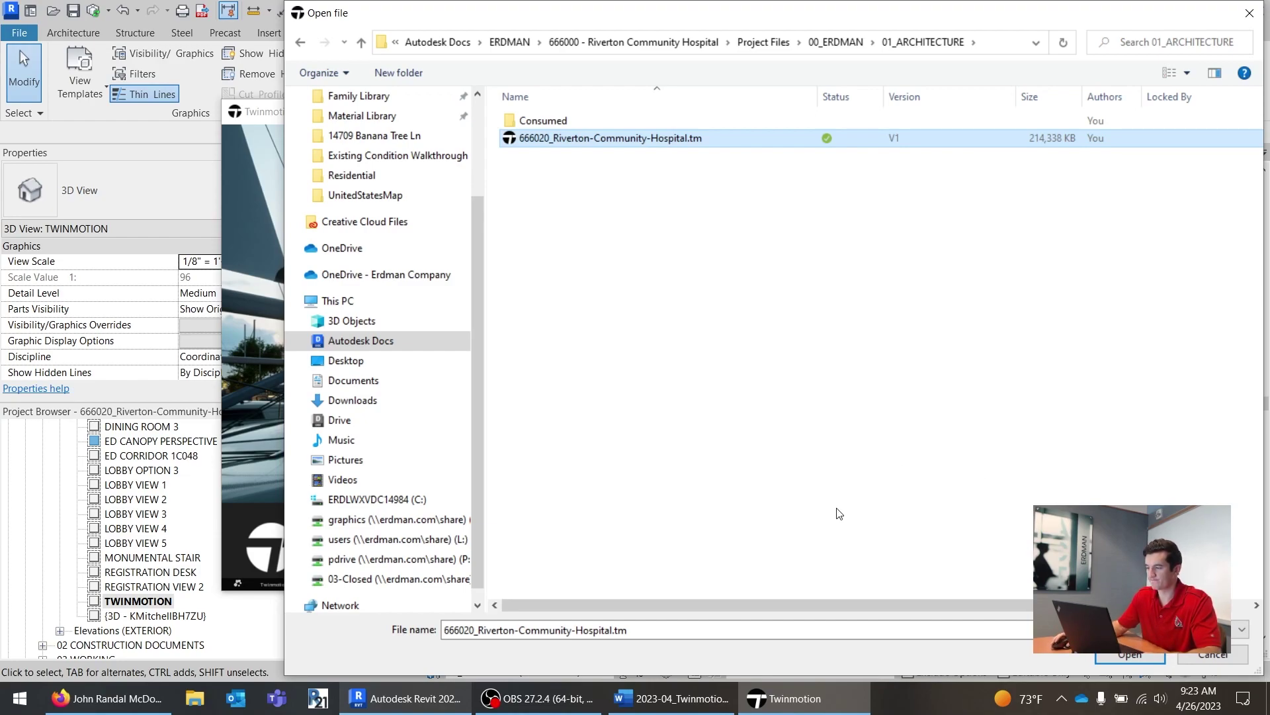
left_click(1141, 655)
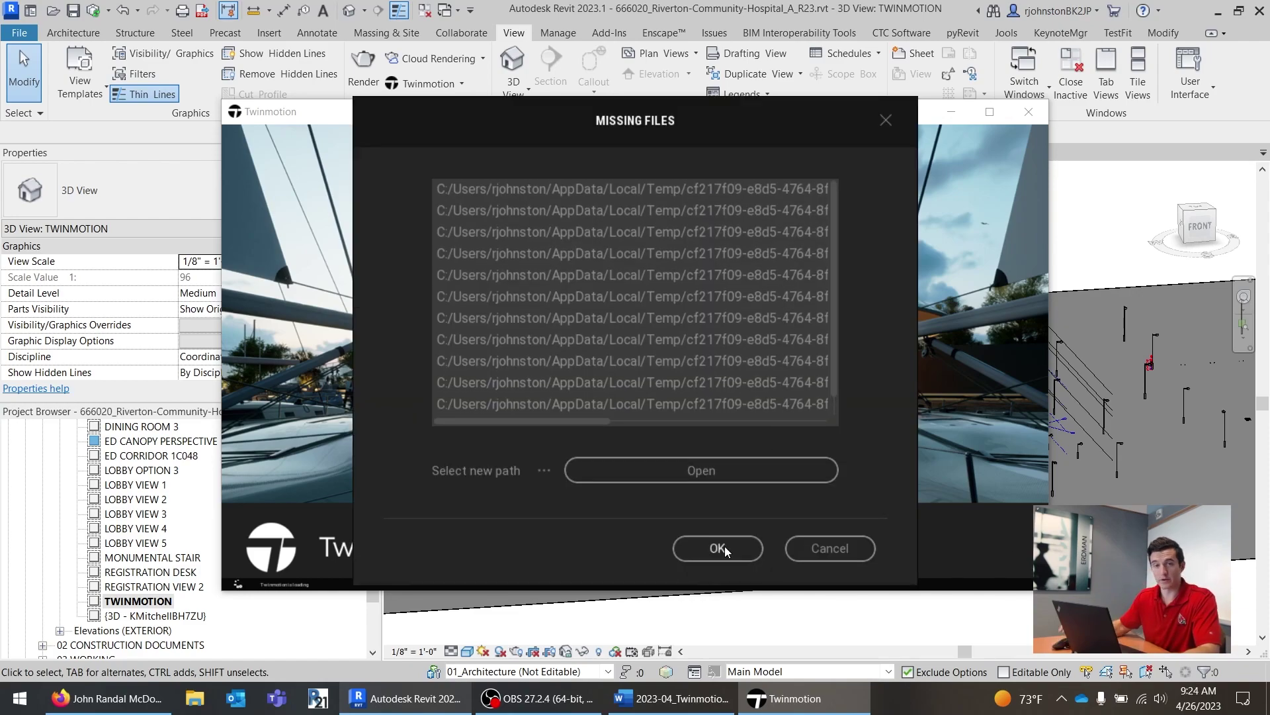
Step: Resolve the missing files by selecting the 01_ARCHITECTURE folder as their new path
left_click(700, 471)
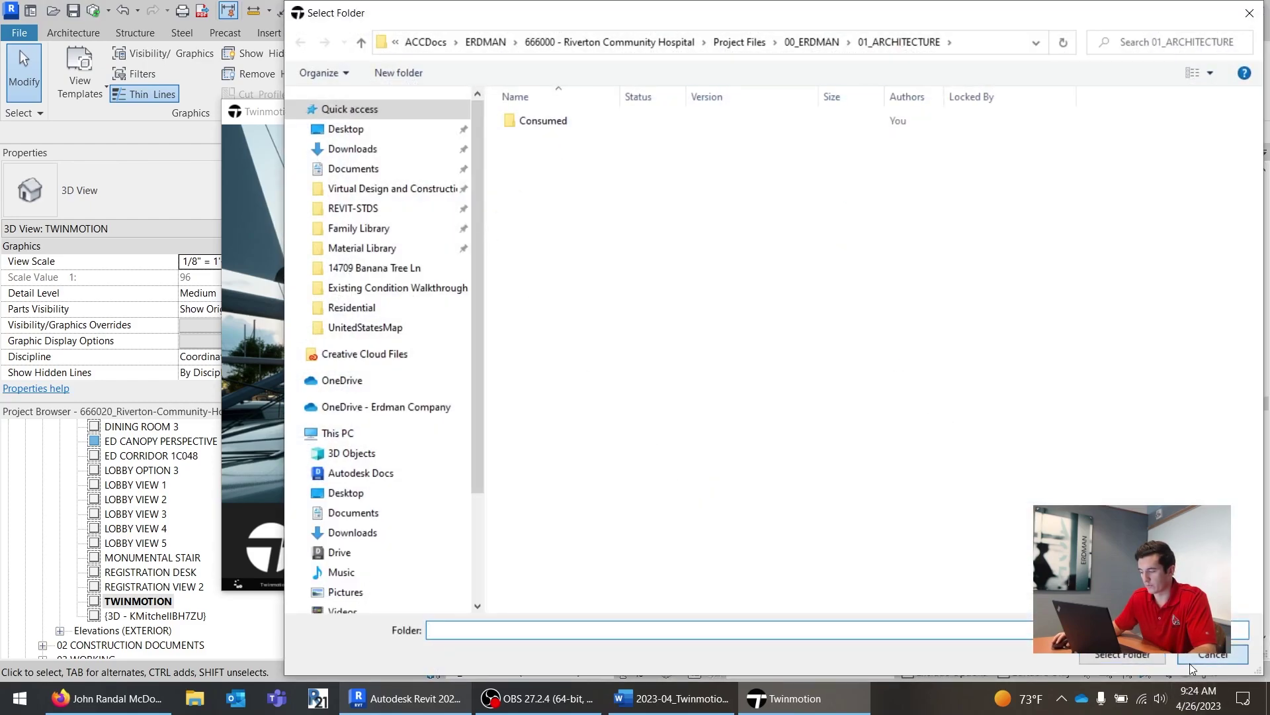
left_click(1122, 655)
left_click(718, 548)
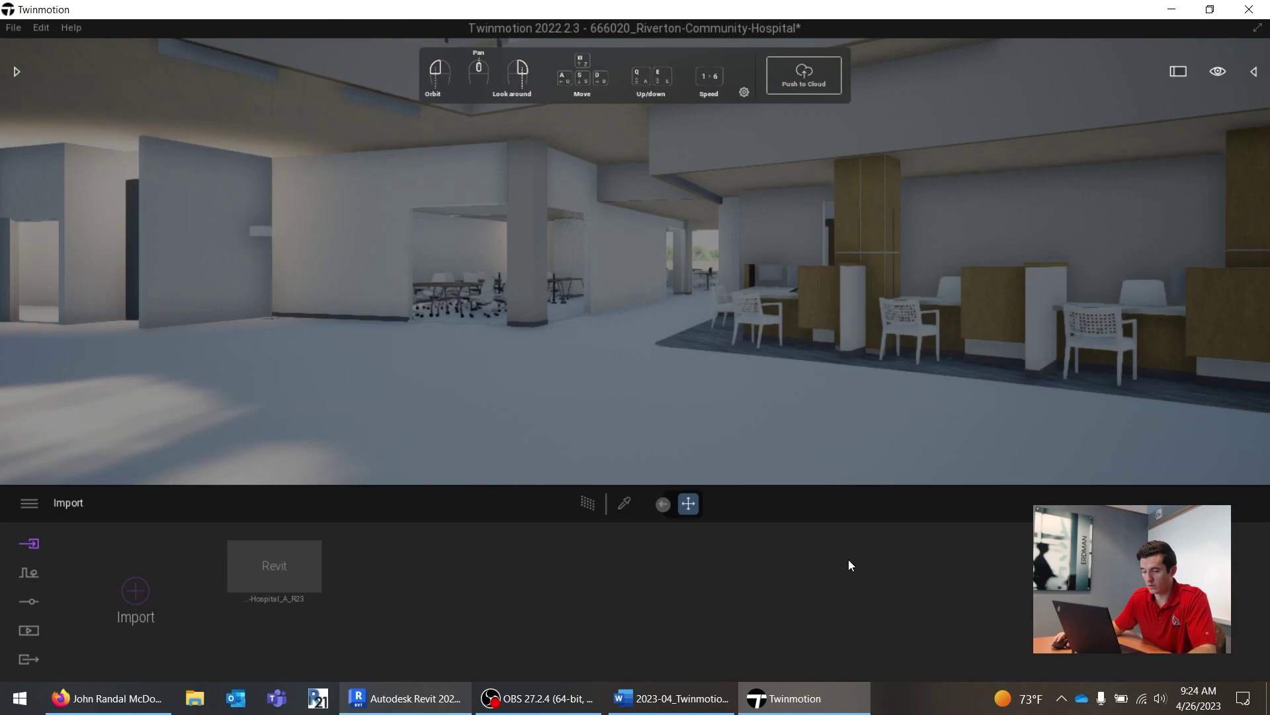
left_click(884, 174)
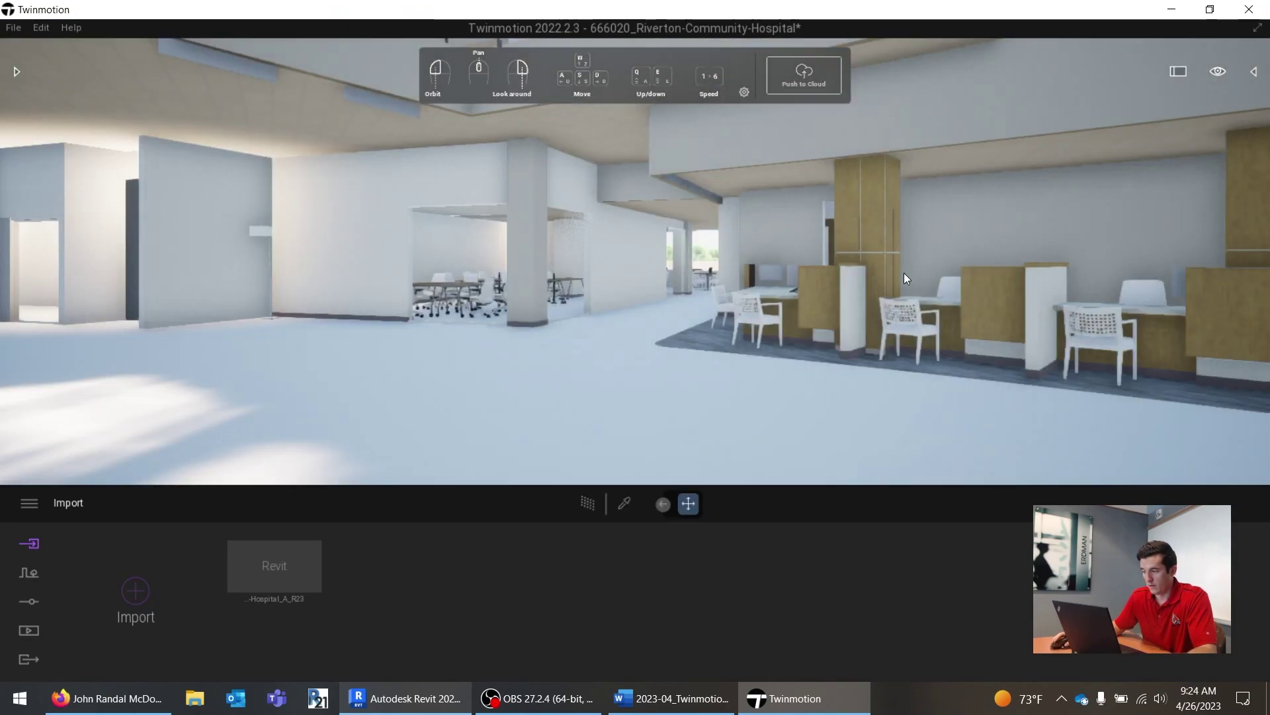
Step: Look around the hospital lobby, viewing the upper balcony railing and the reception desk with its pendant lights
right_click_drag(904, 273, 728, 276)
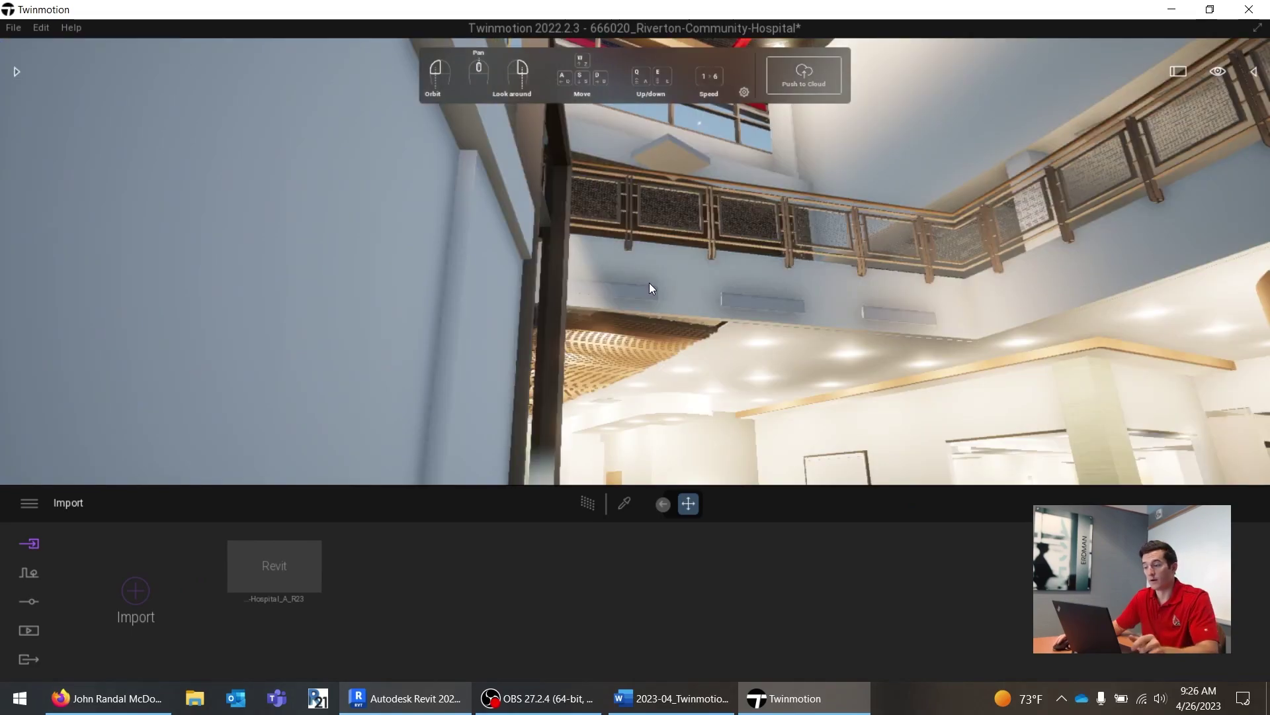
right_click_drag(649, 283, 739, 292)
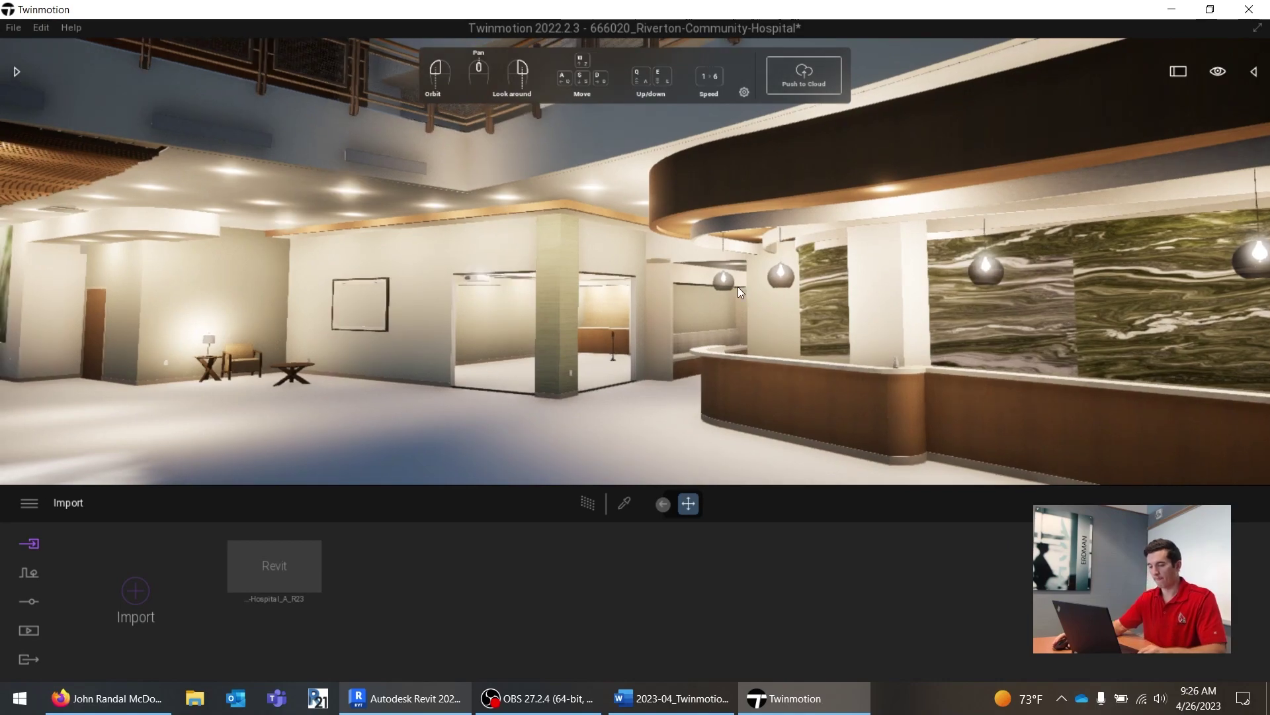
key("alt+Tab")
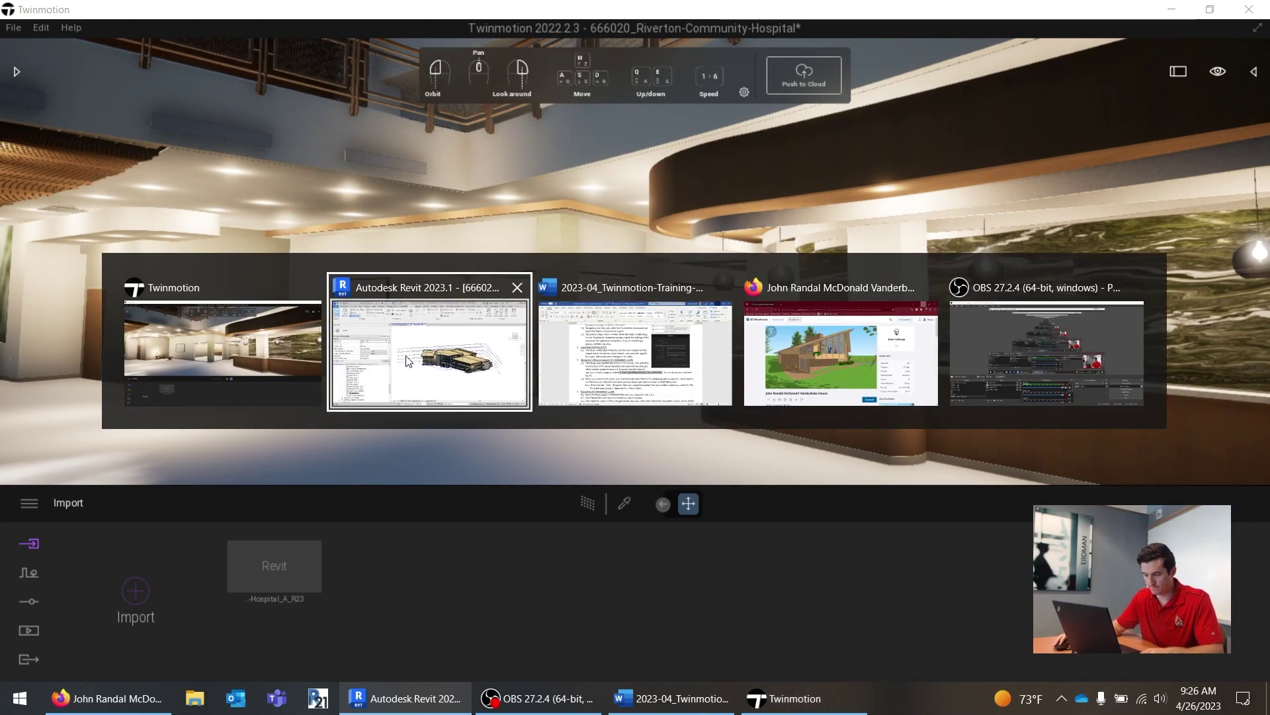
left_click(274, 350)
Step: Browse the Save As location to Autodesk Docs > ERDMAN > 666000 - Riverton Community Hospital > Project Files > 00_ERDMAN > 01_ARCHITECTURE and leave without saving
left_click(13, 27)
mouse_move(29, 111)
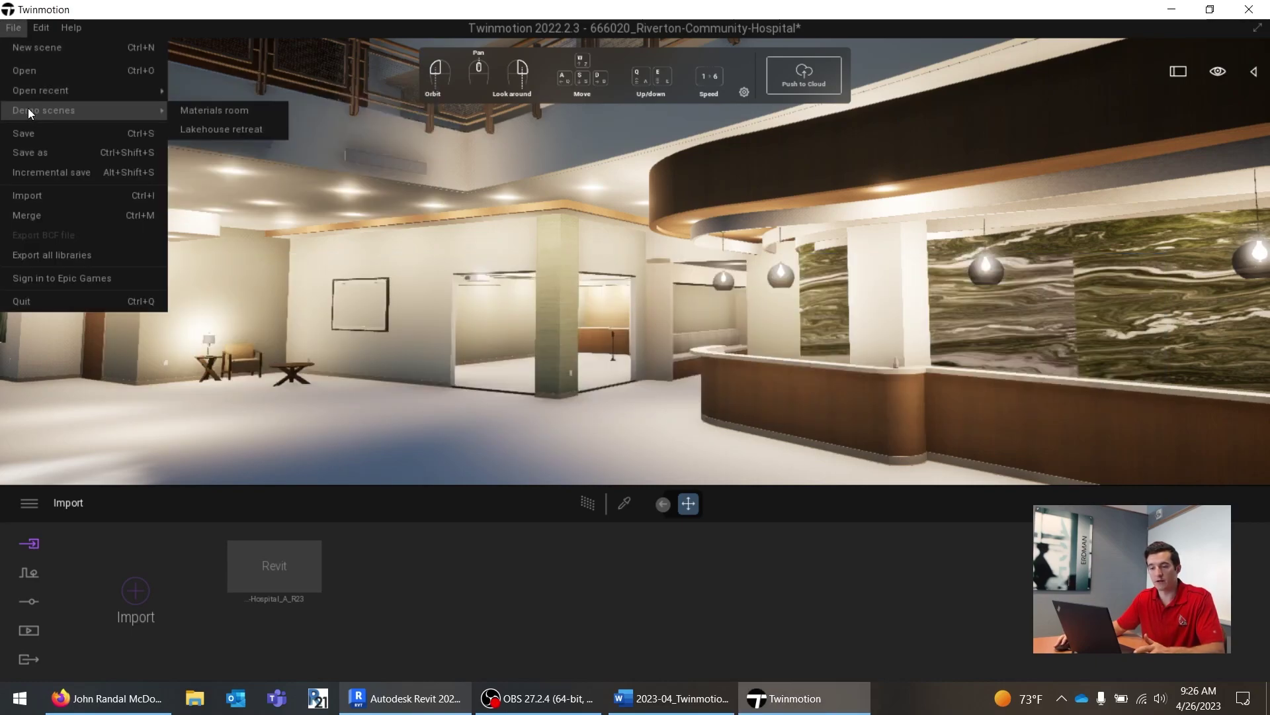
left_click(58, 154)
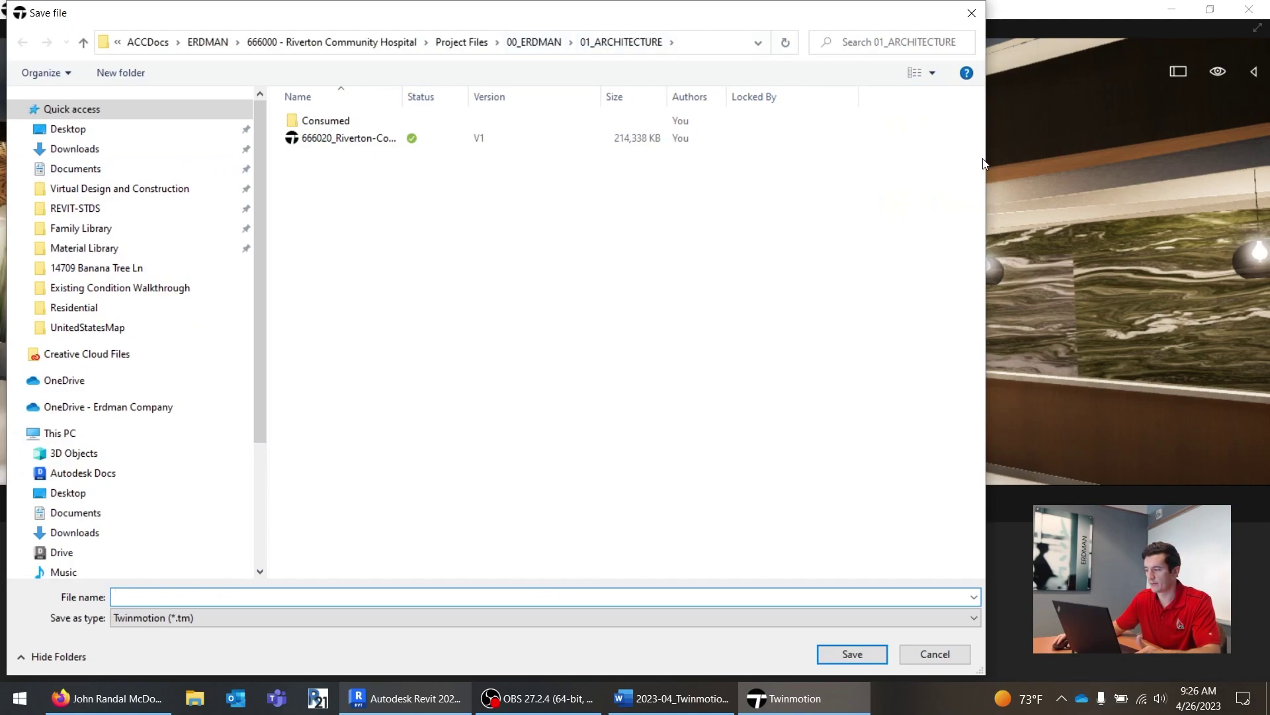
left_click_drag(990, 158, 1140, 158)
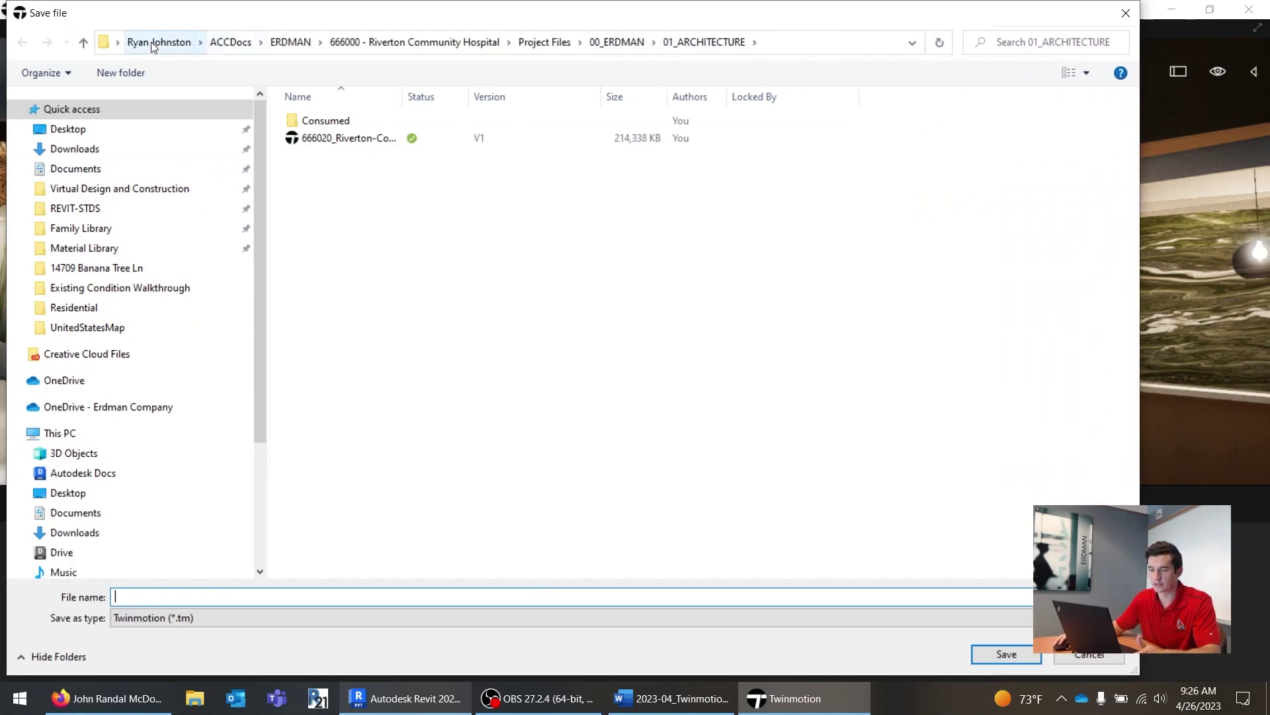
left_click(94, 436)
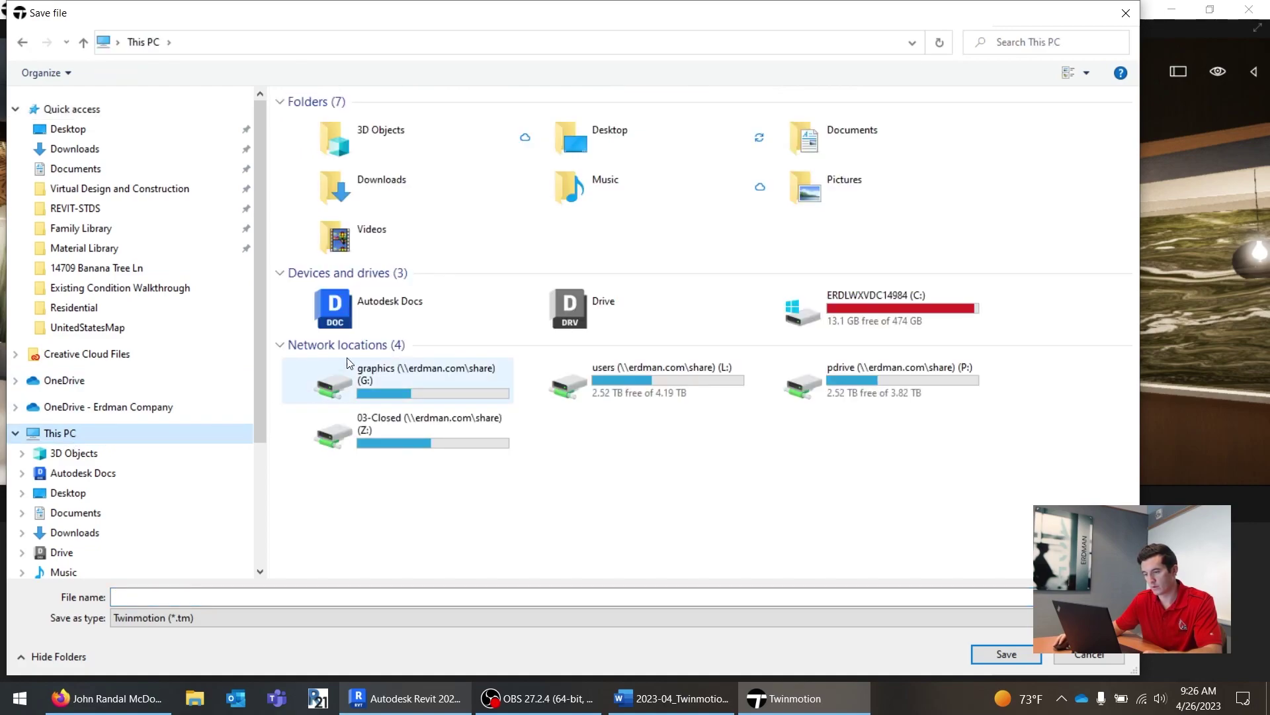
double_click(361, 317)
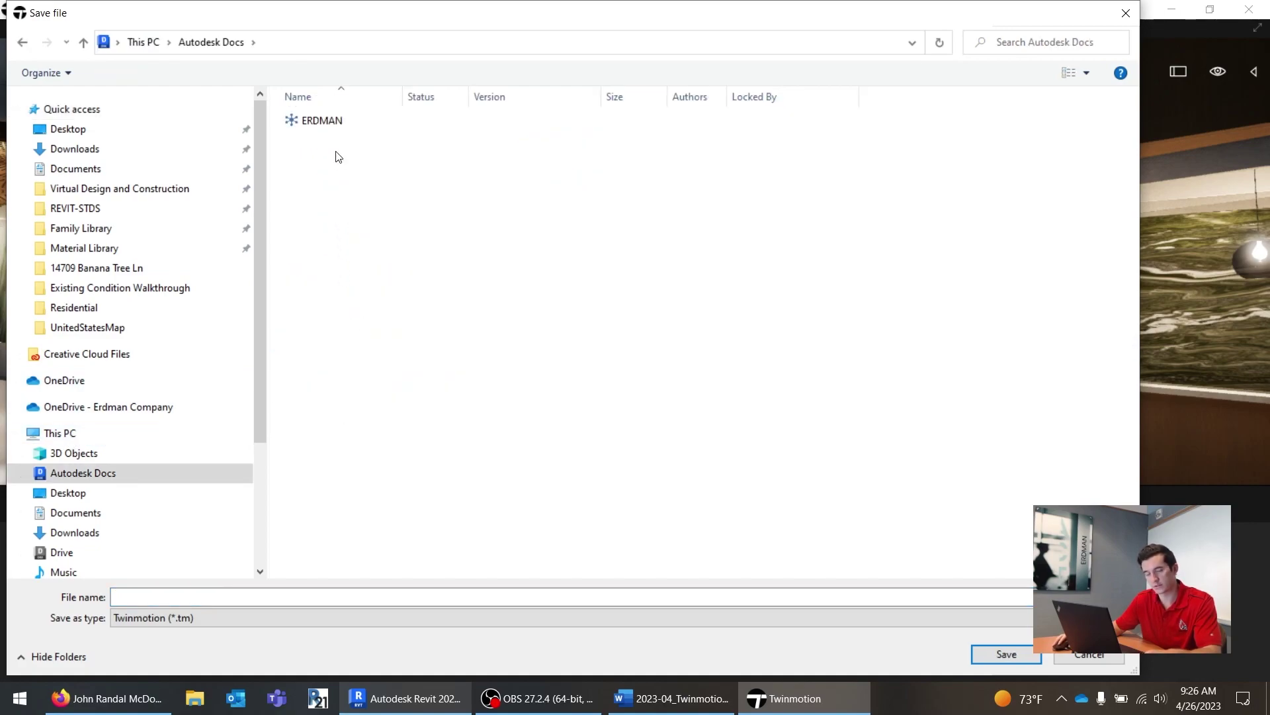
double_click(321, 120)
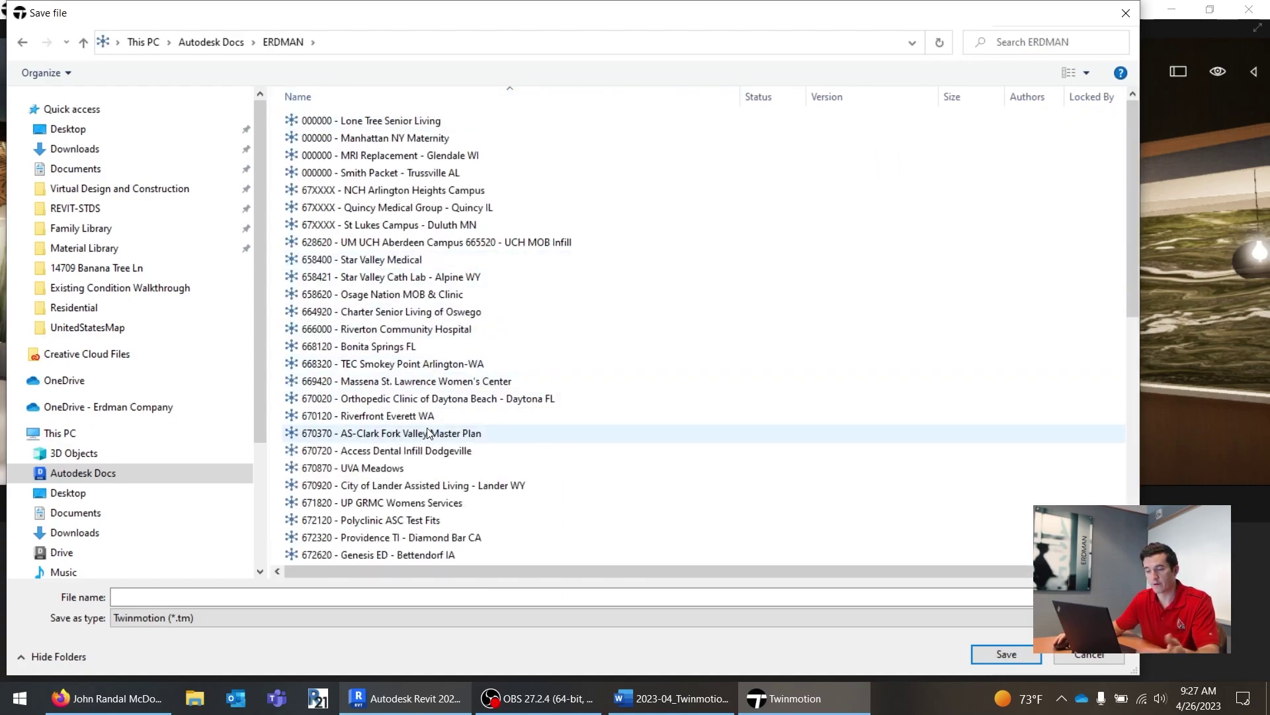
double_click(450, 331)
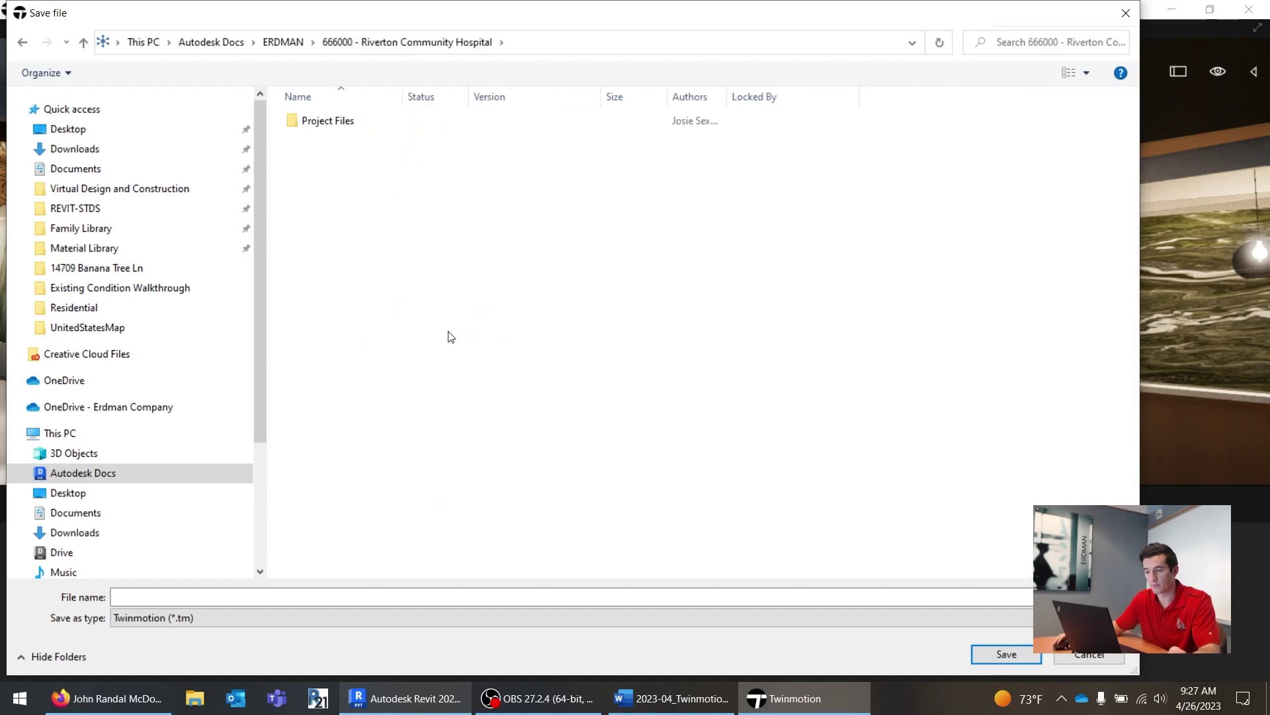
double_click(342, 121)
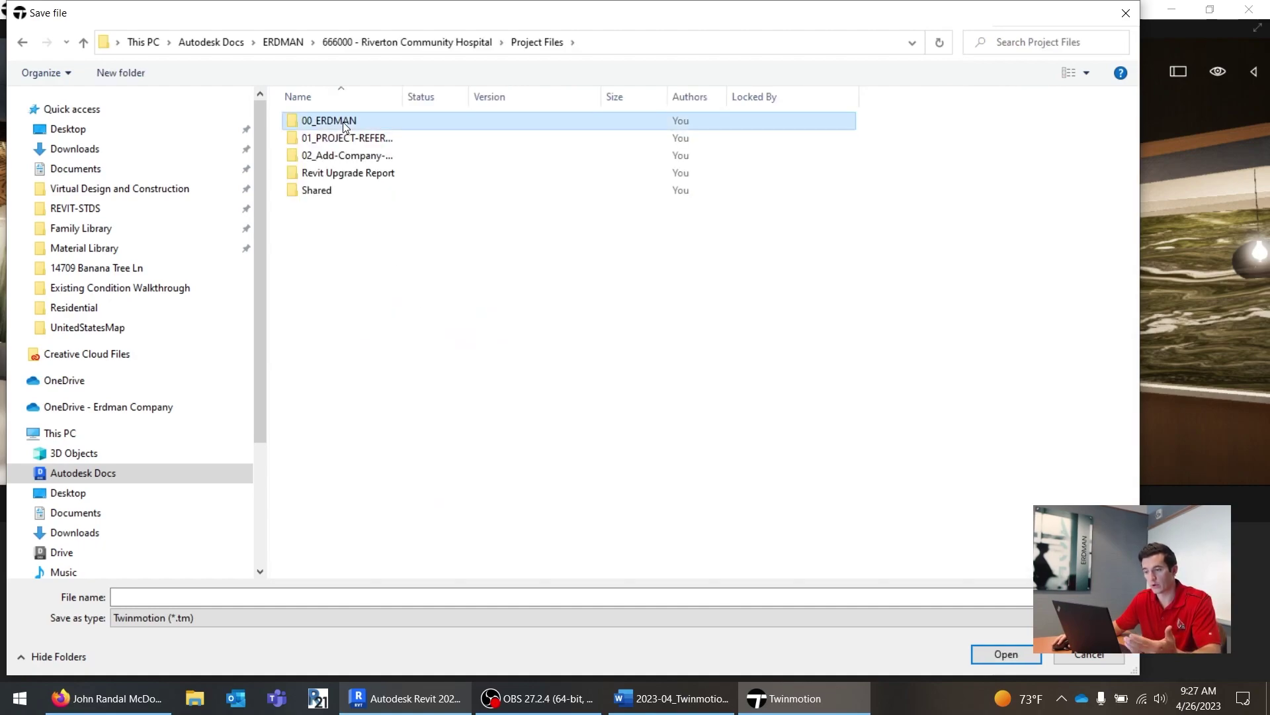
double_click(342, 122)
double_click(361, 137)
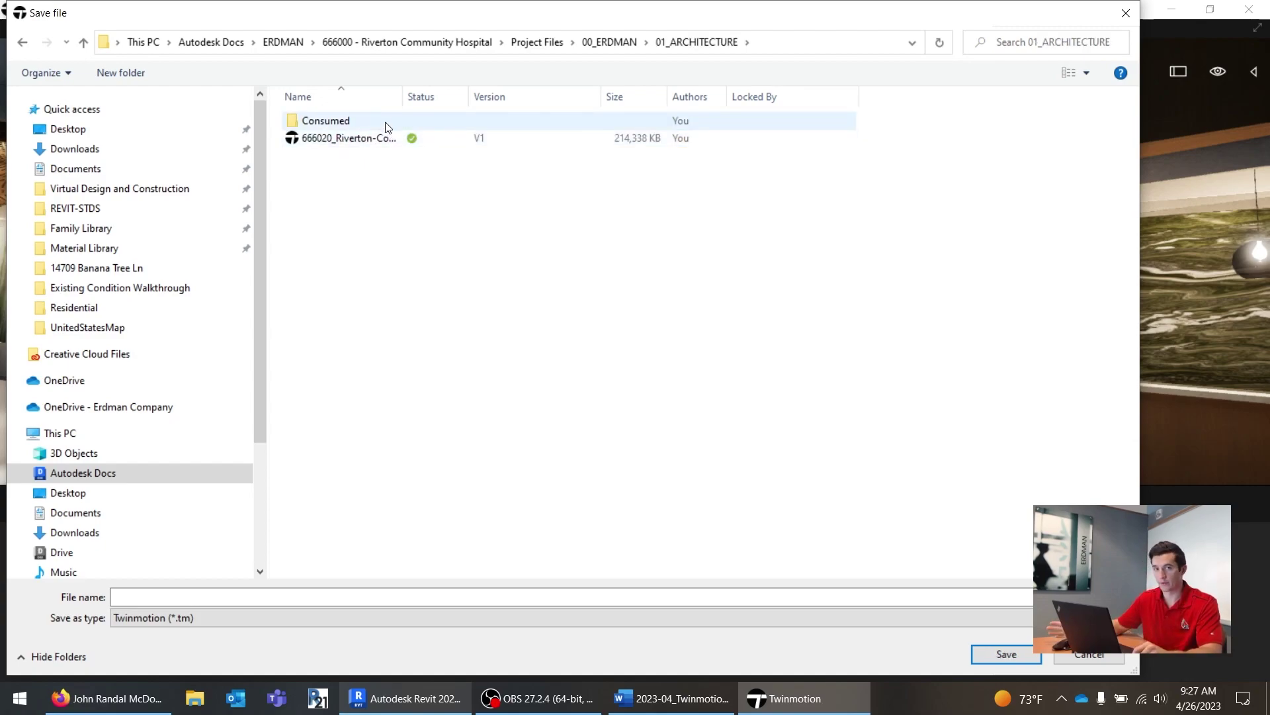
key("Escape")
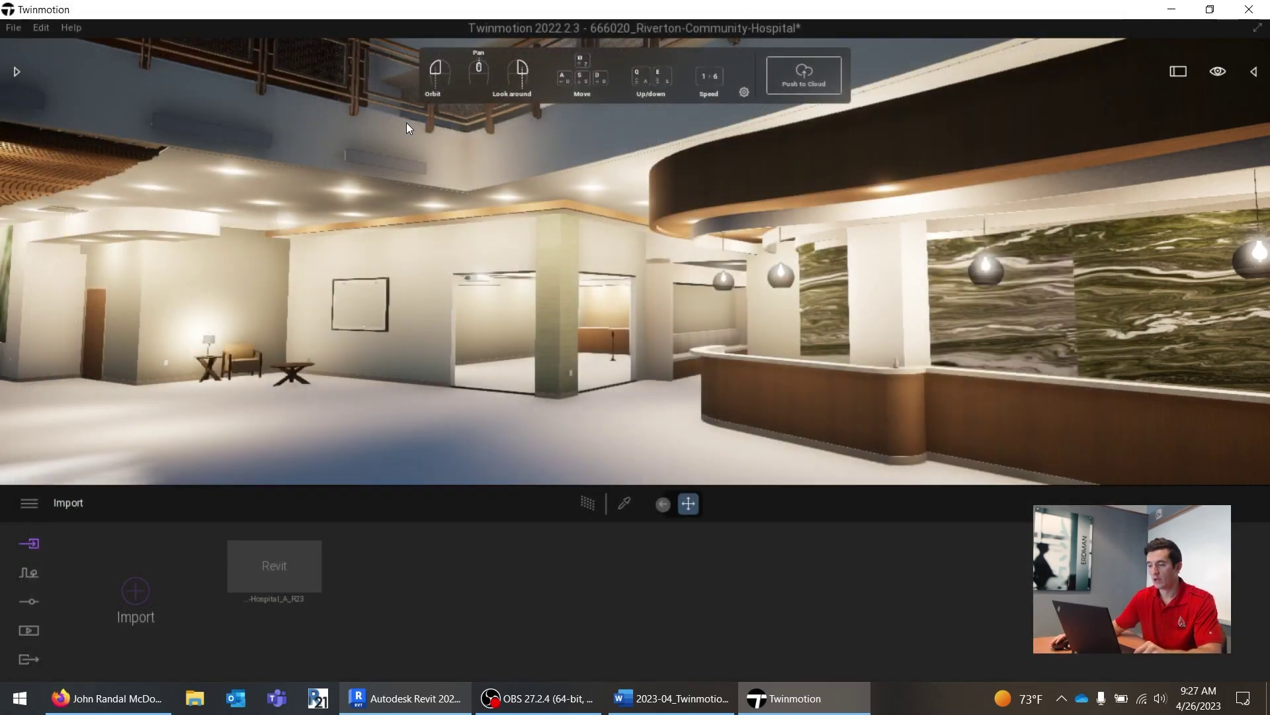
Step: Run the Resource Collector to gather the .tm file and its textures into the project's 01_ARCHITECTURE folder
left_click(13, 28)
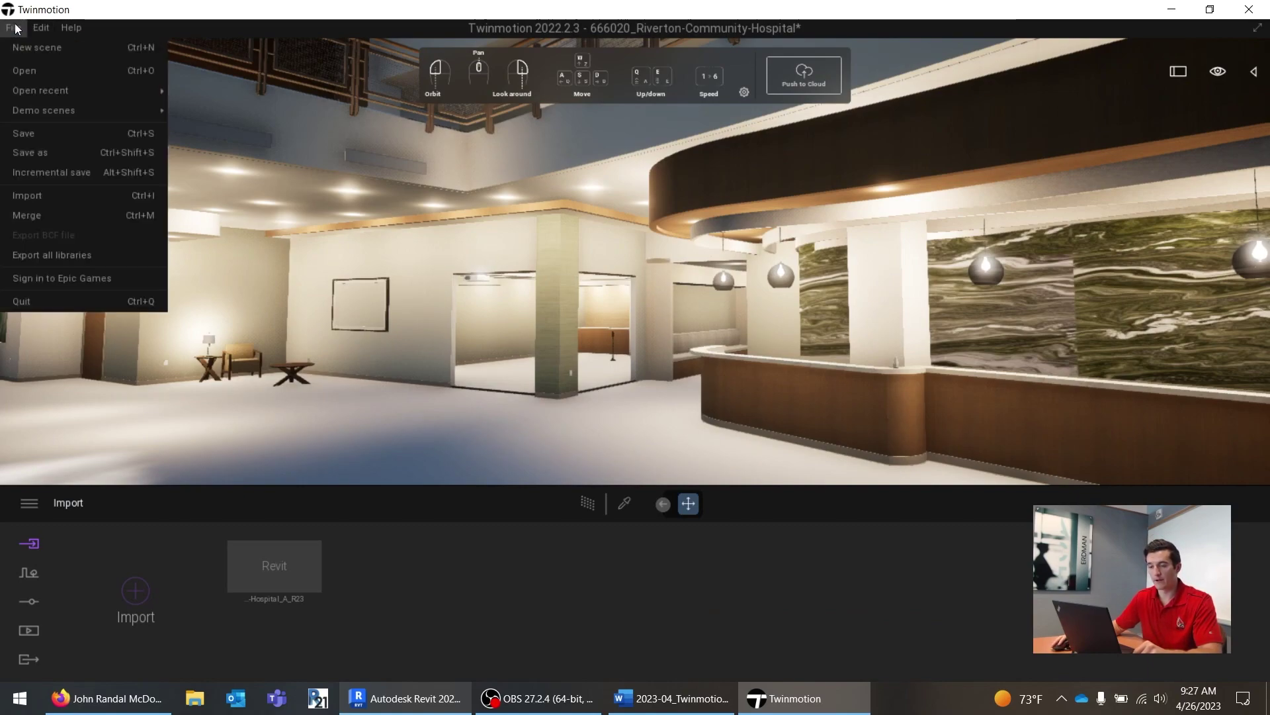
mouse_move(33, 28)
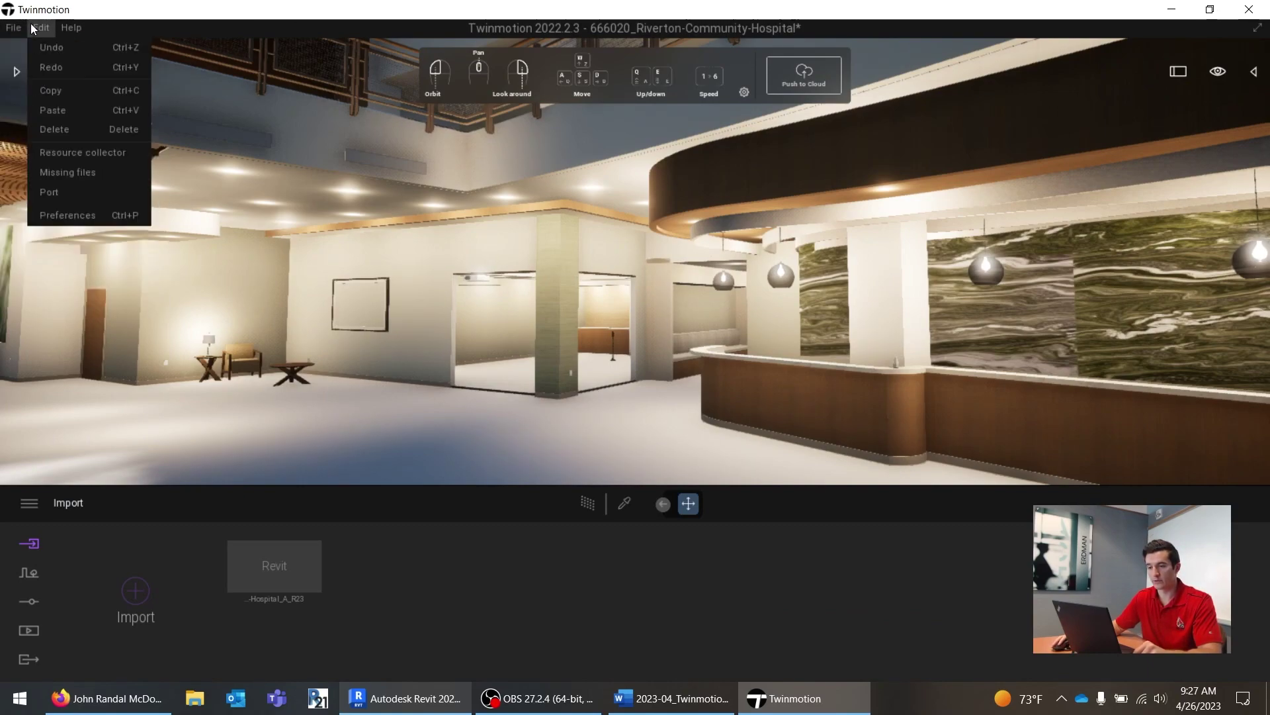
left_click(89, 156)
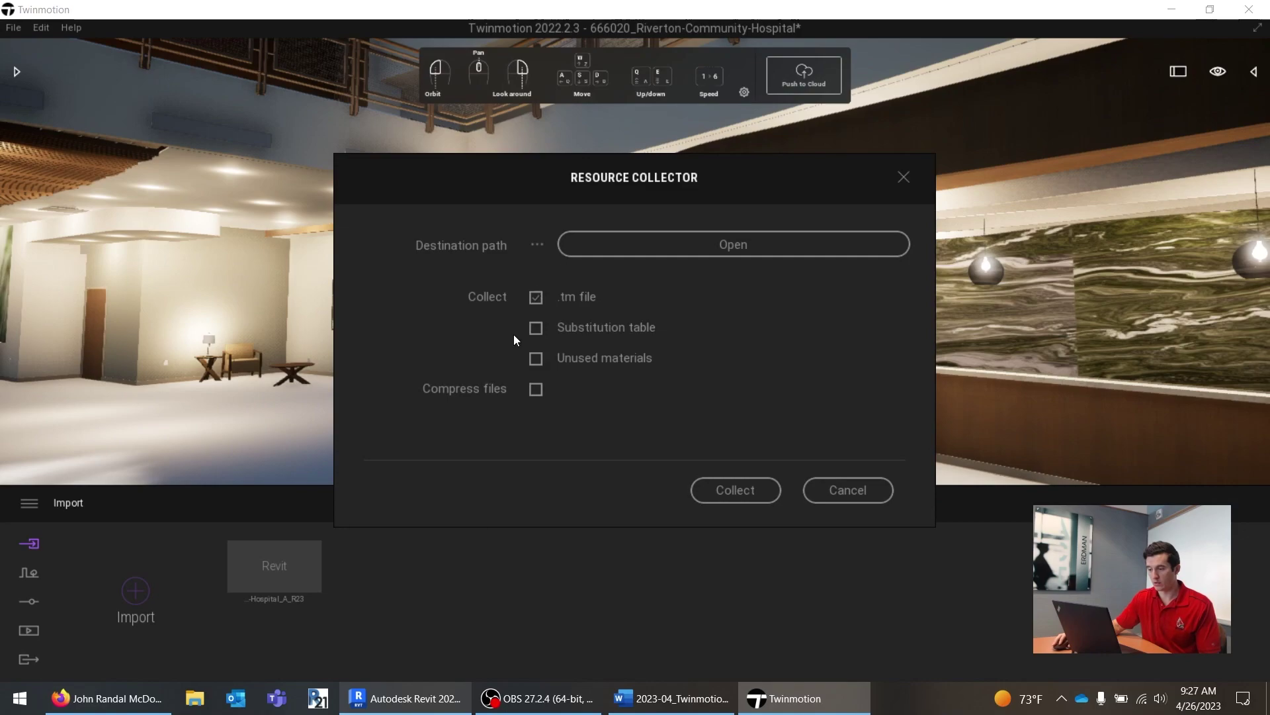
left_click(660, 255)
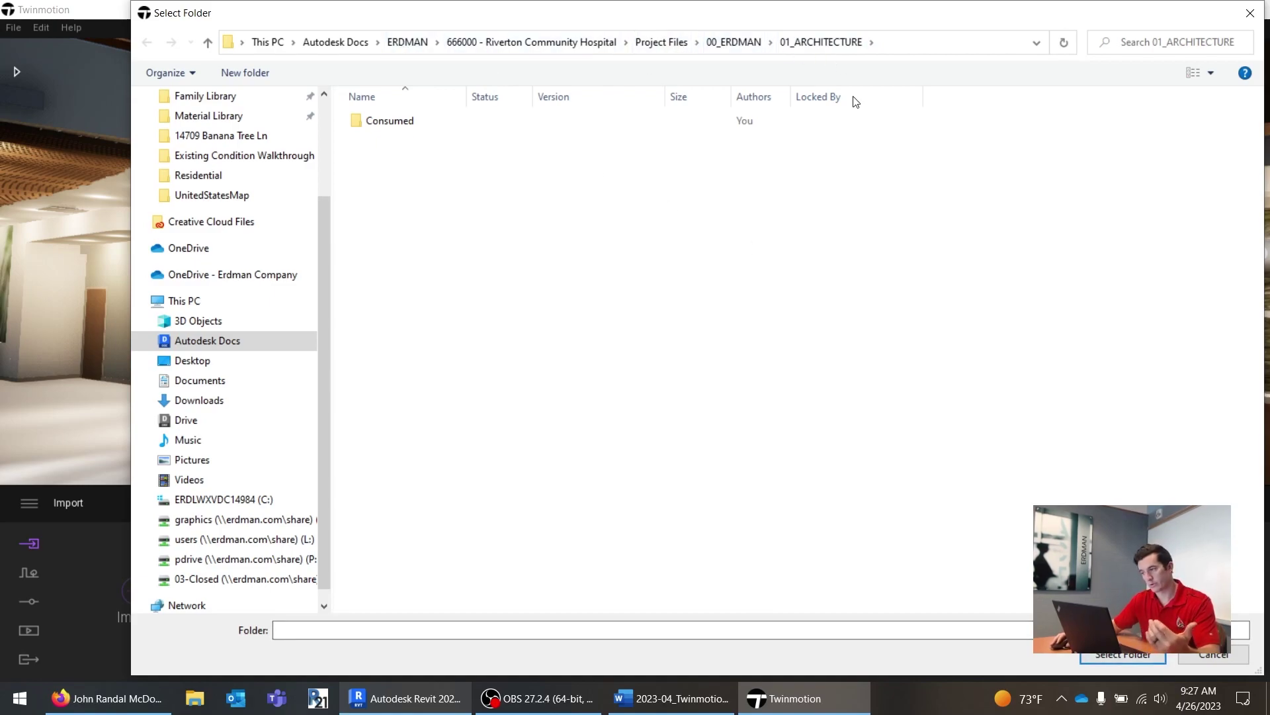
left_click(1123, 654)
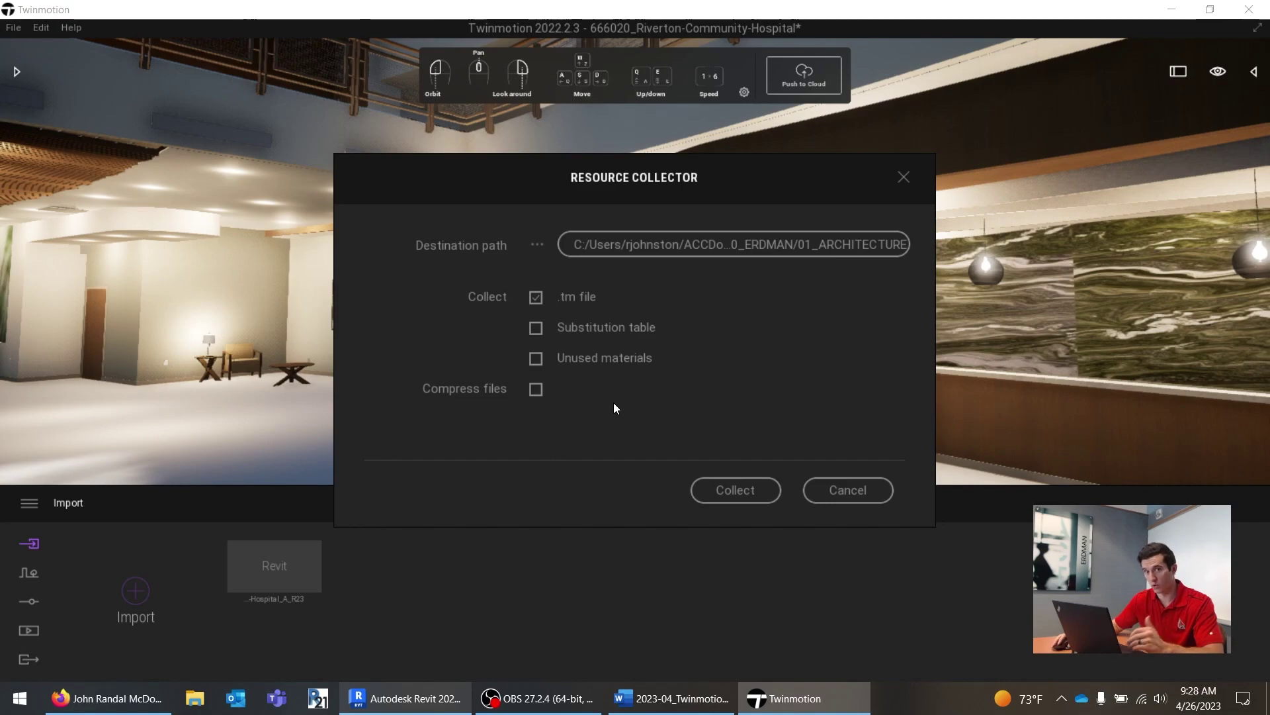
left_click(751, 486)
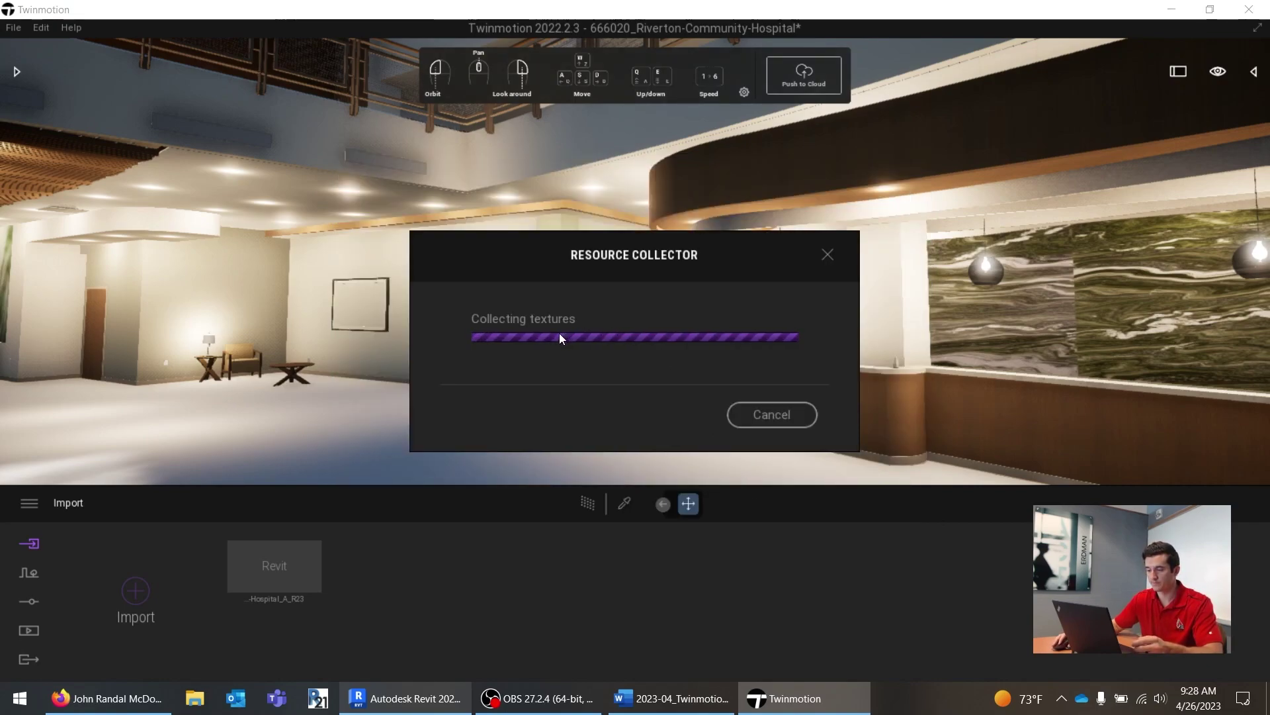
Step: Switch to BIM 360 in Firefox and open Document Management at Project Files > 00_ERDMAN > 01_ARCHITECTURE
left_click(109, 698)
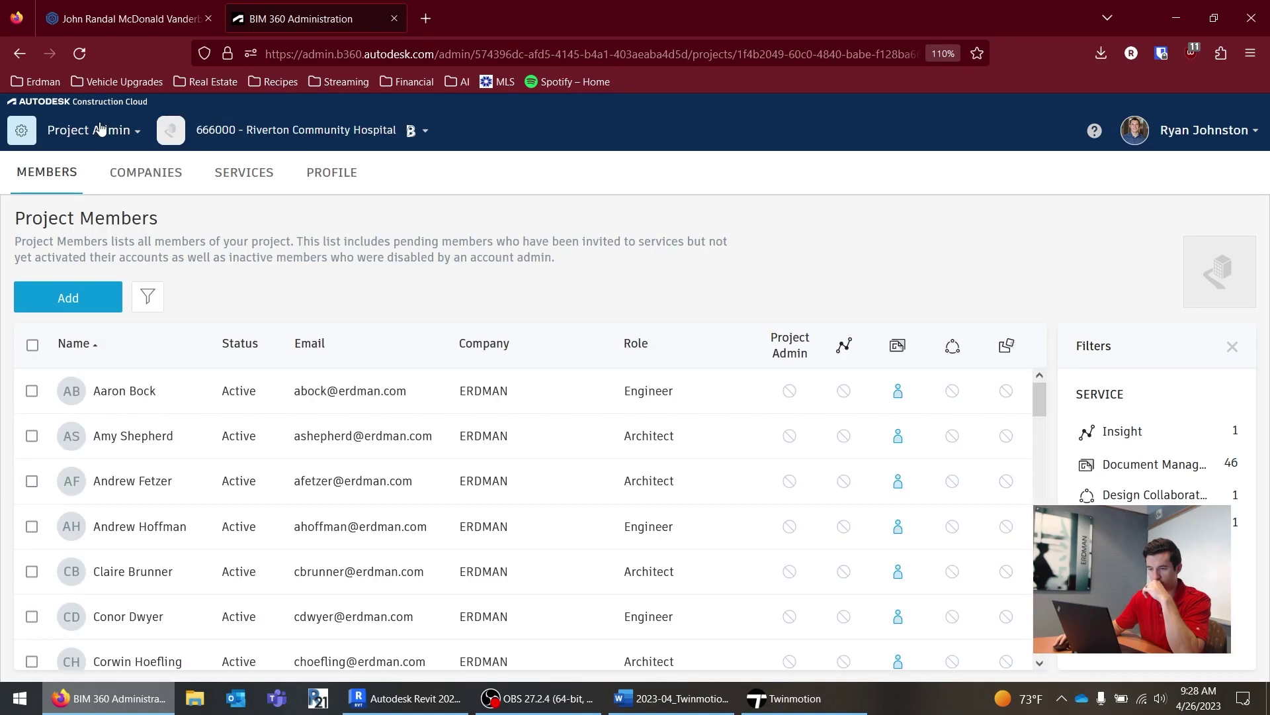
left_click(86, 130)
left_click(160, 166)
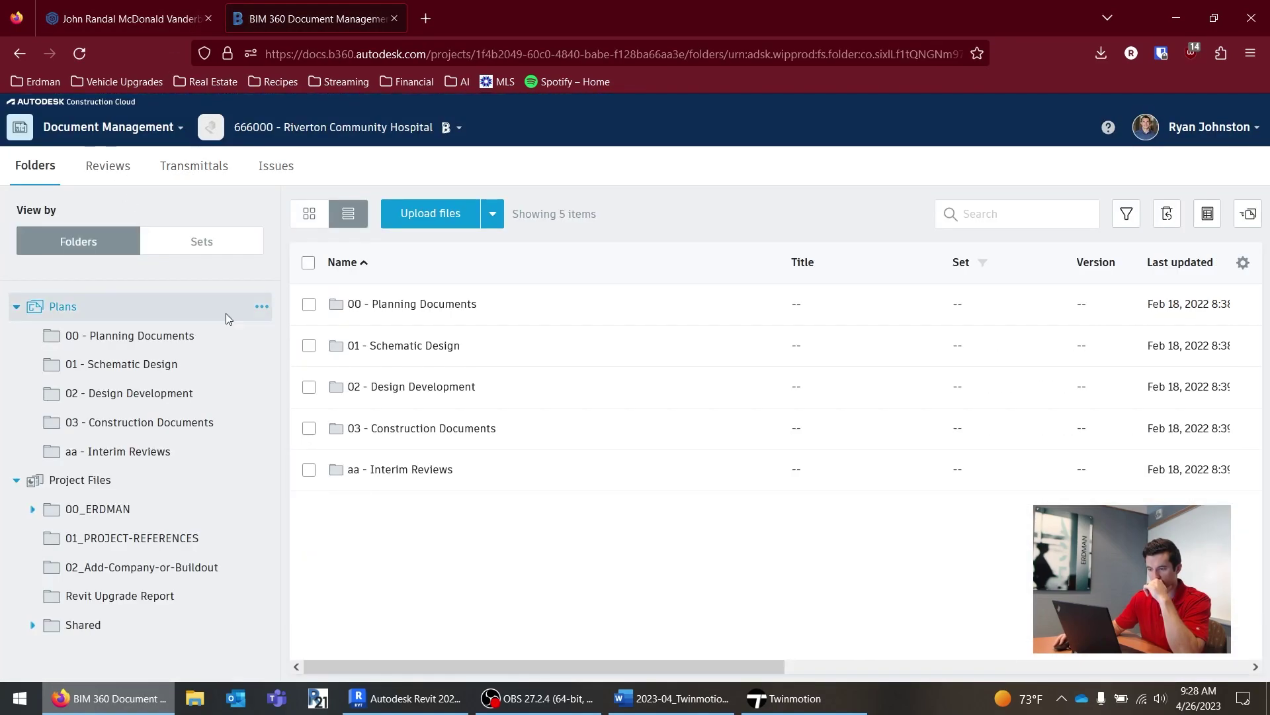
left_click(98, 508)
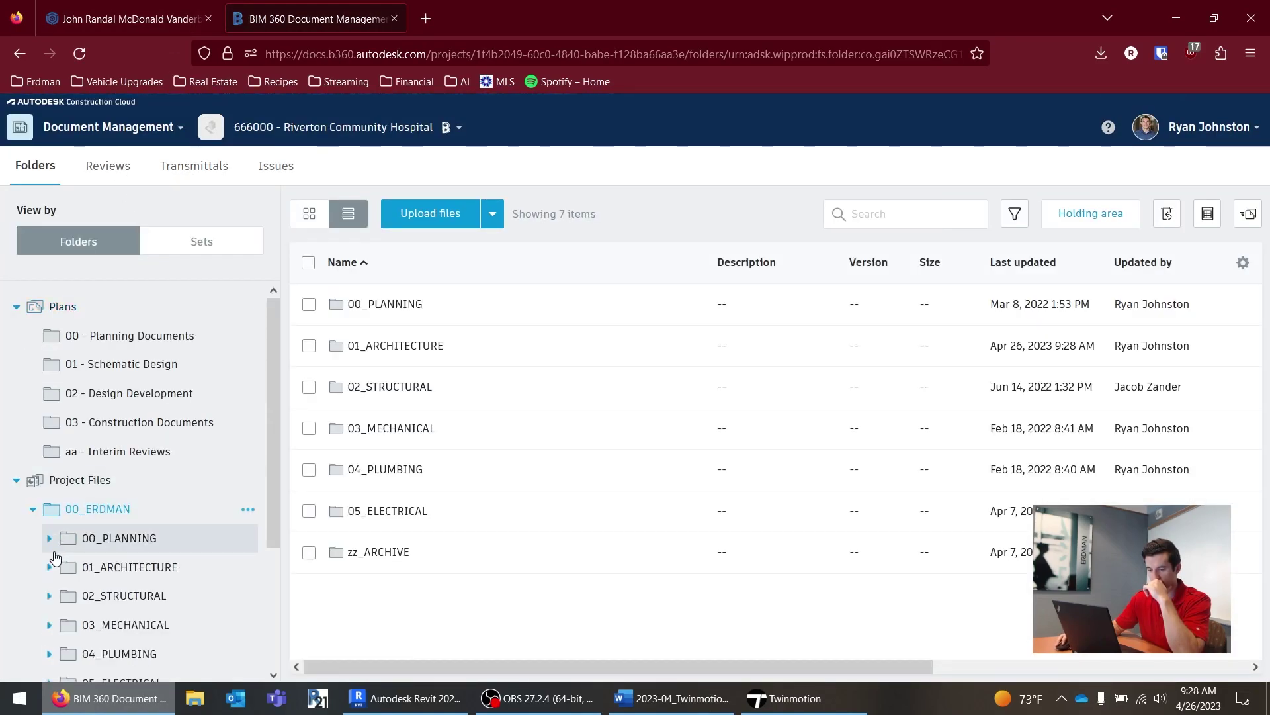
left_click(126, 567)
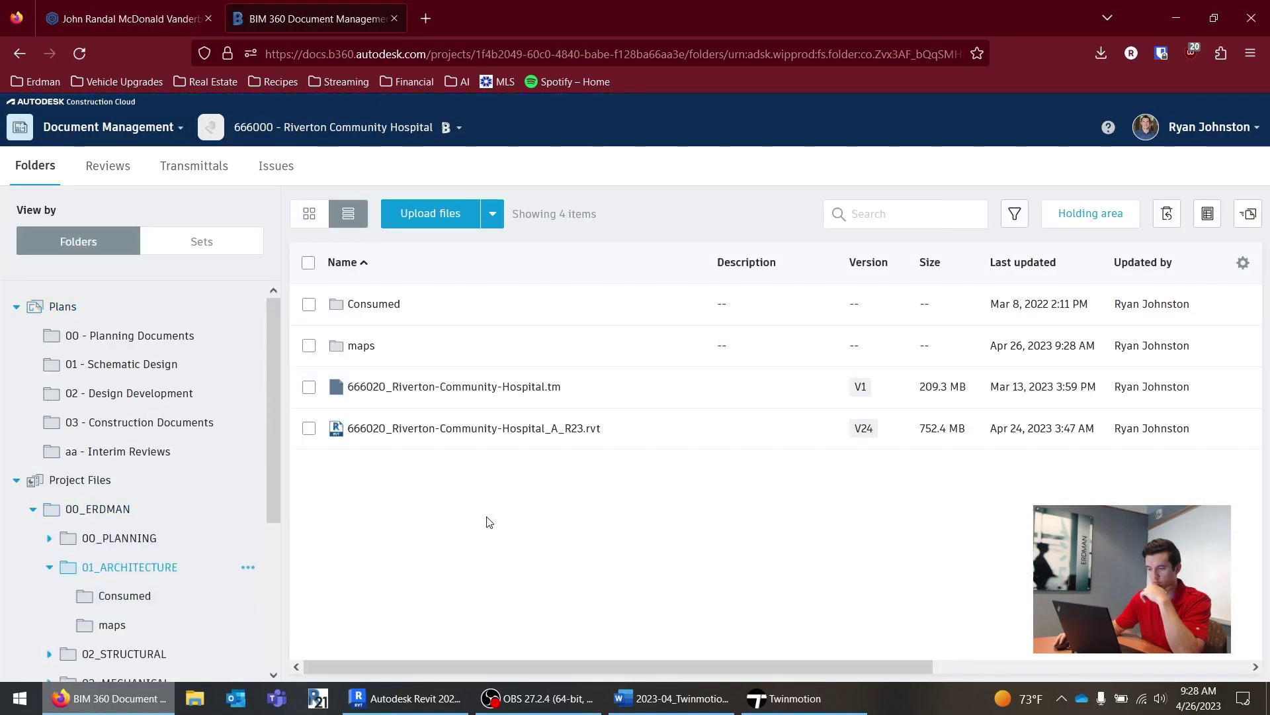
Step: Look through the collected texture files in the maps folder and return to 01_ARCHITECTURE
left_click(362, 346)
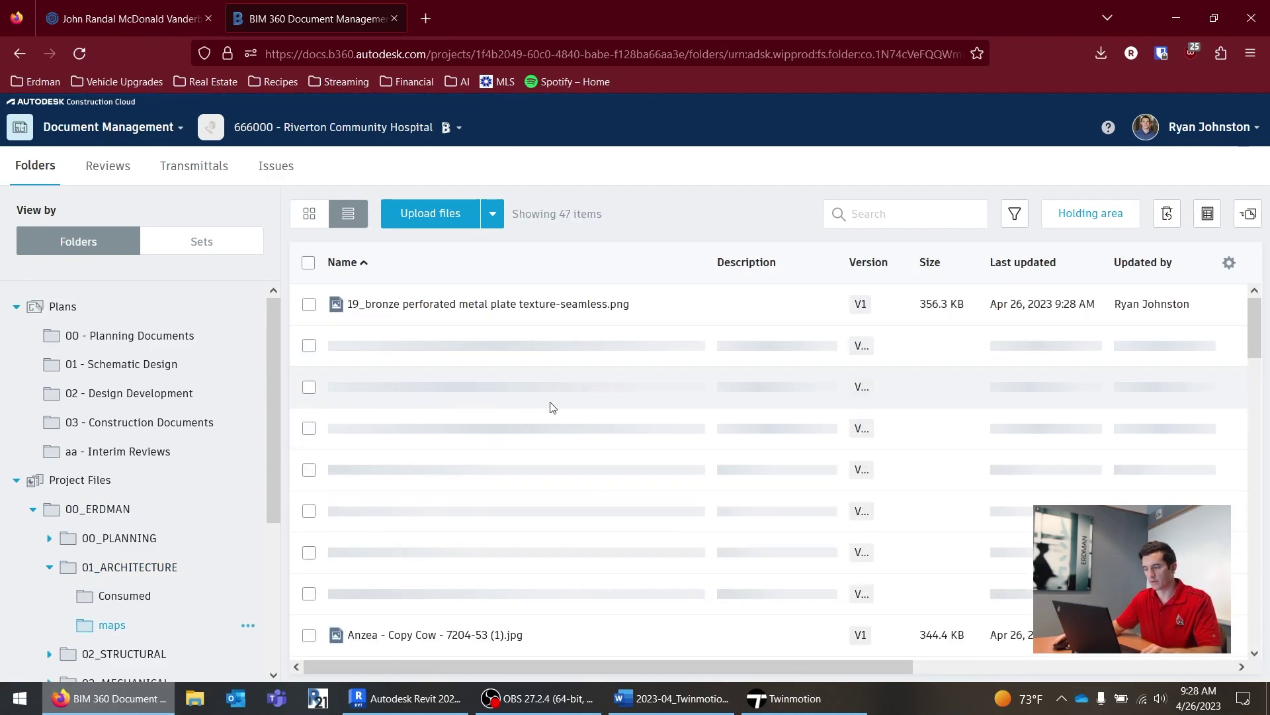
scroll(551, 405, "down", 2)
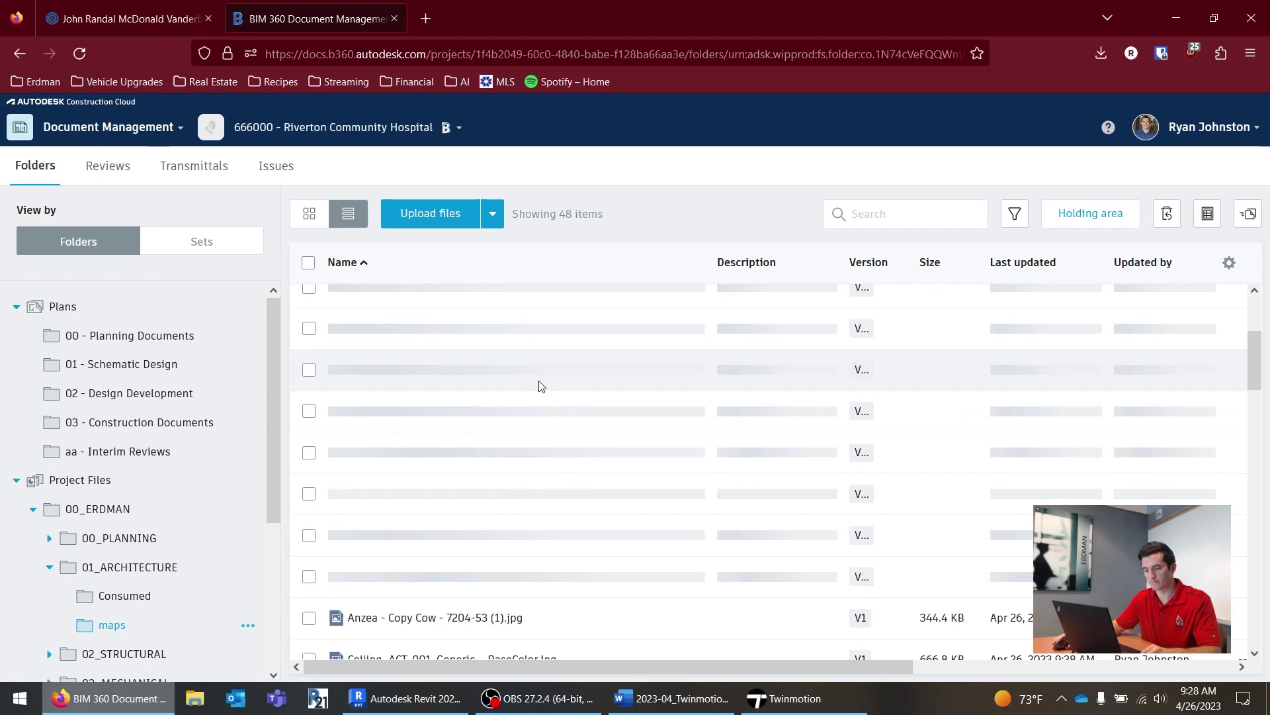
scroll(539, 386, "down", 10)
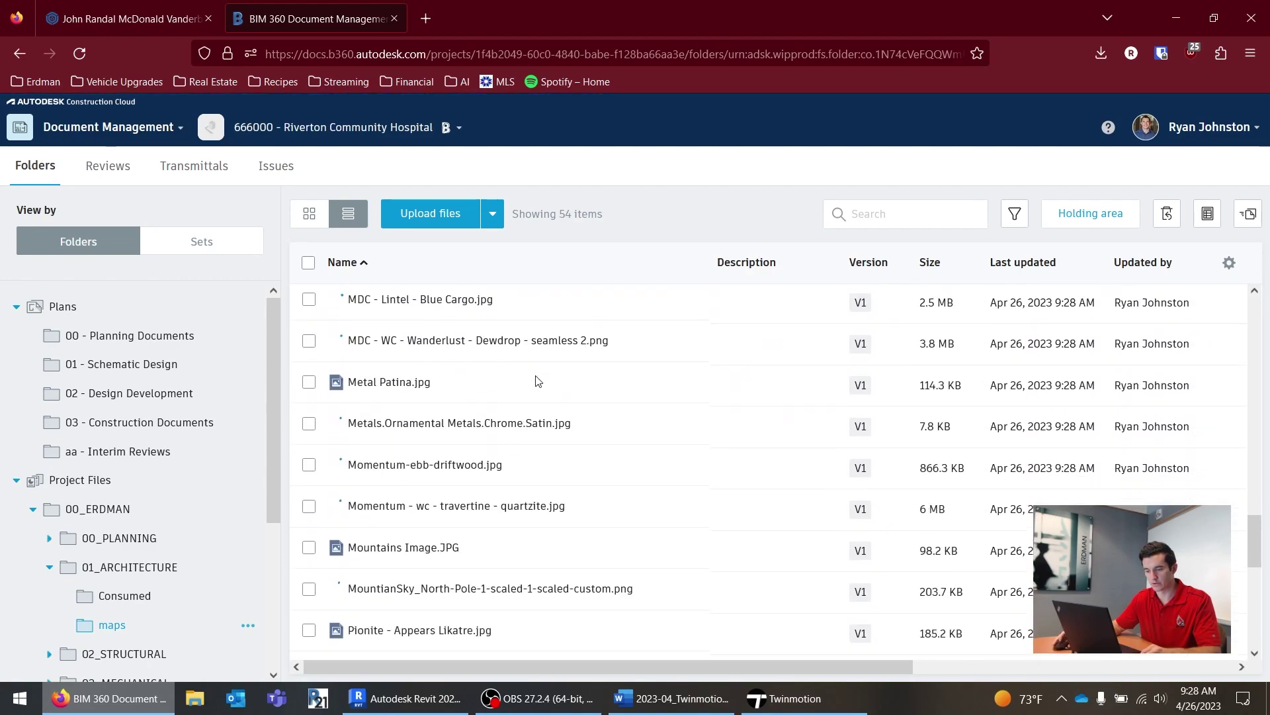
scroll(533, 380, "down", 5)
scroll(531, 374, "up", 15)
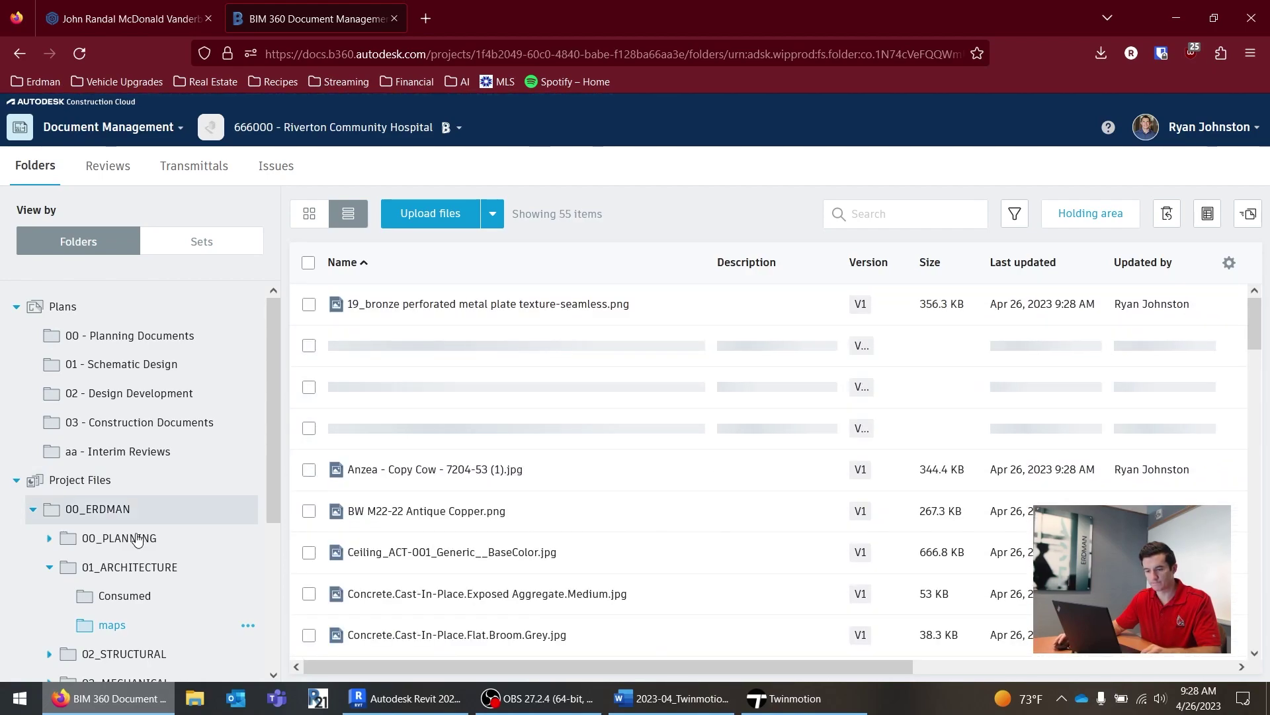
left_click(118, 569)
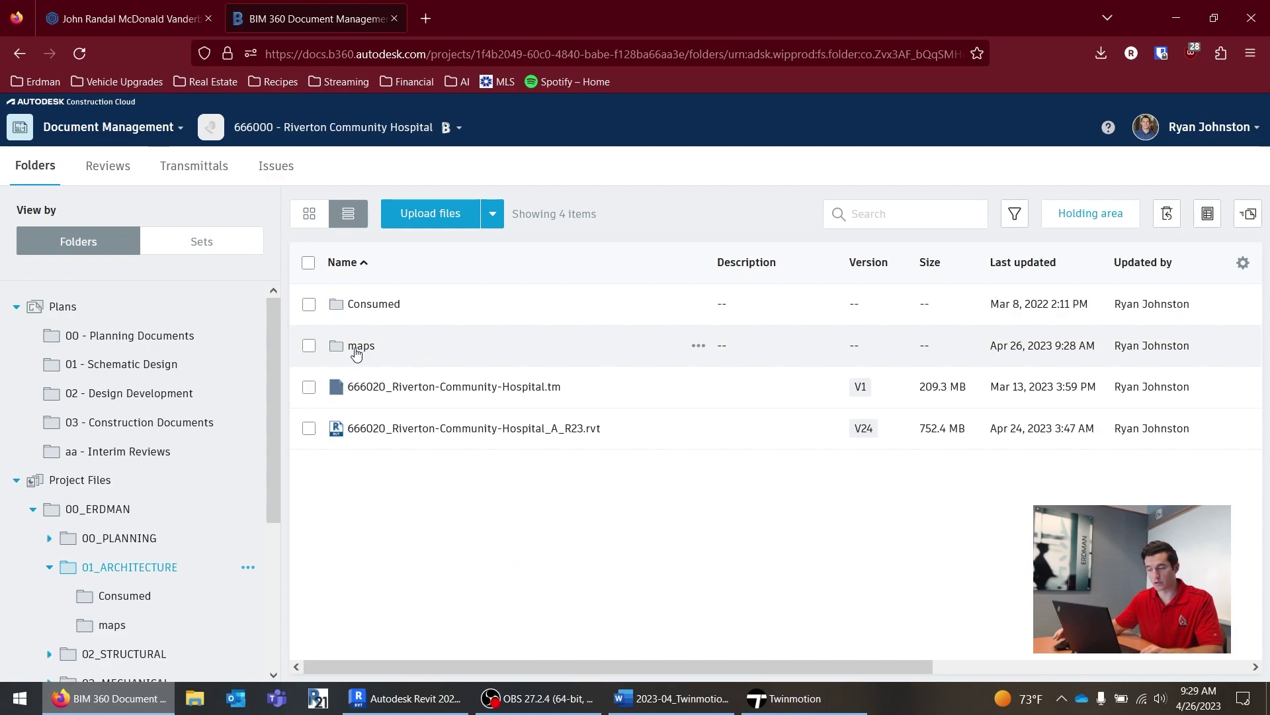
key("alt+Tab")
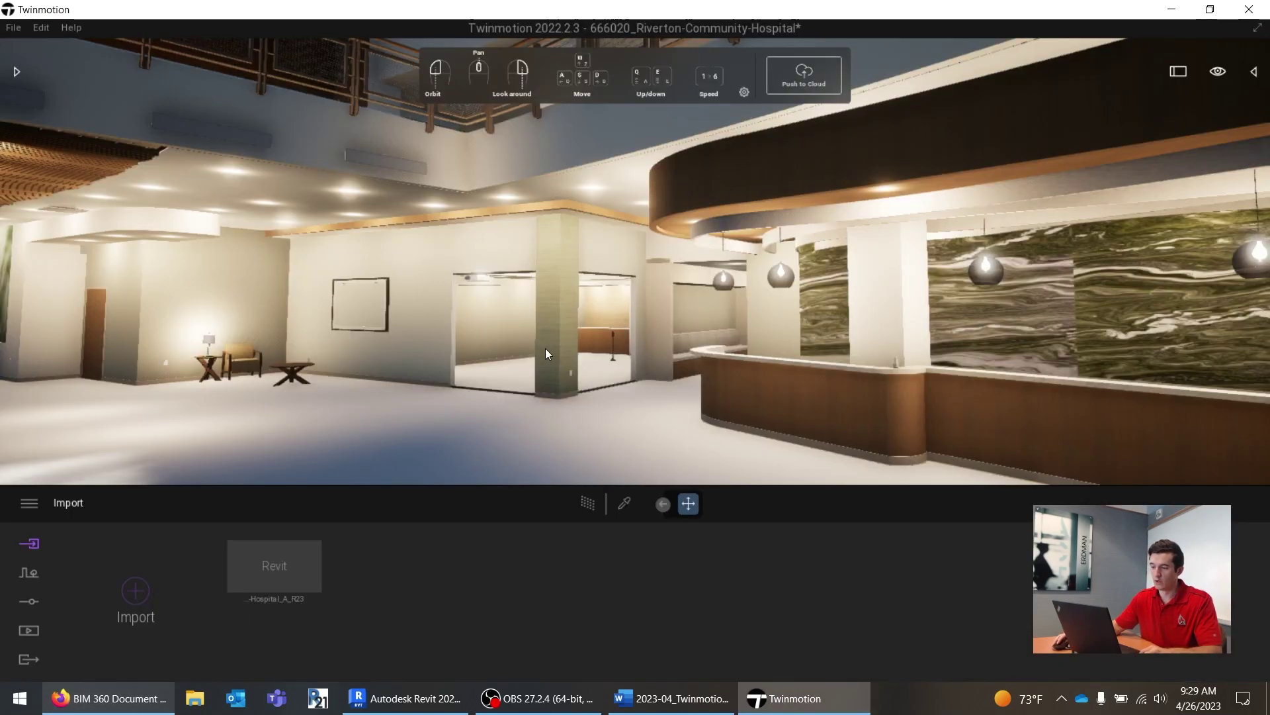
key("alt+Tab")
key("alt+Tab")
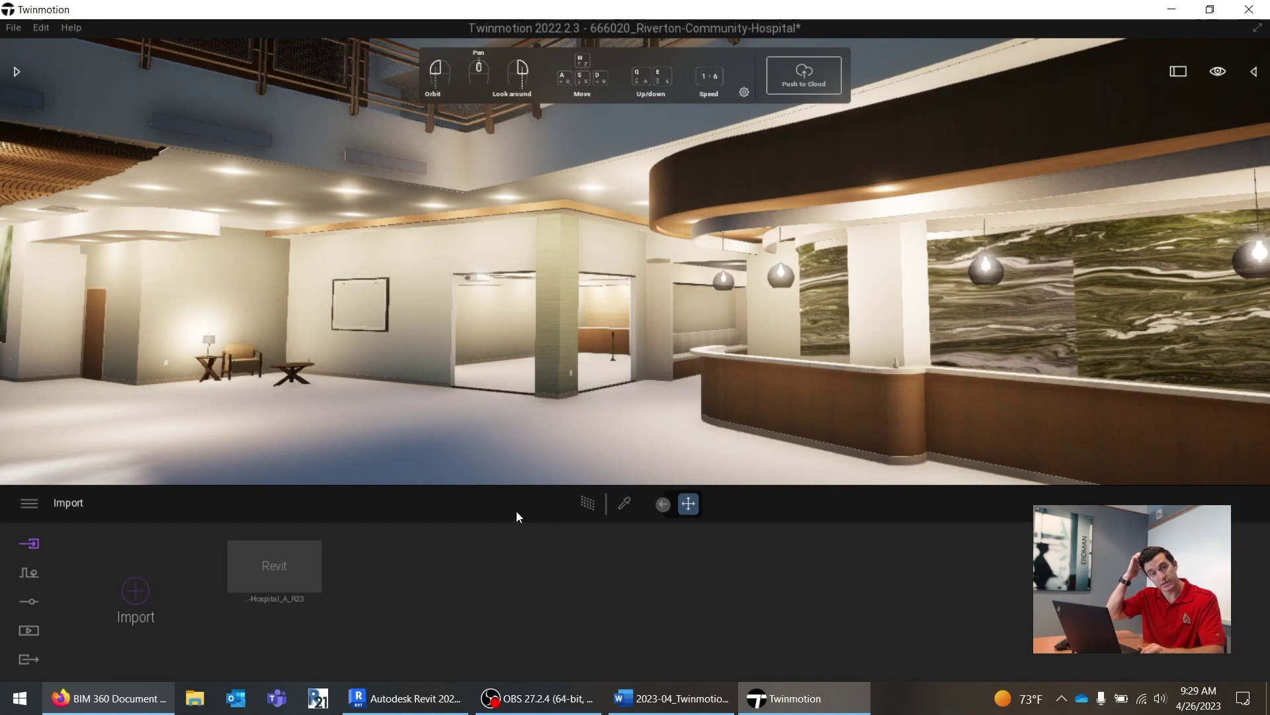
key("alt+Tab")
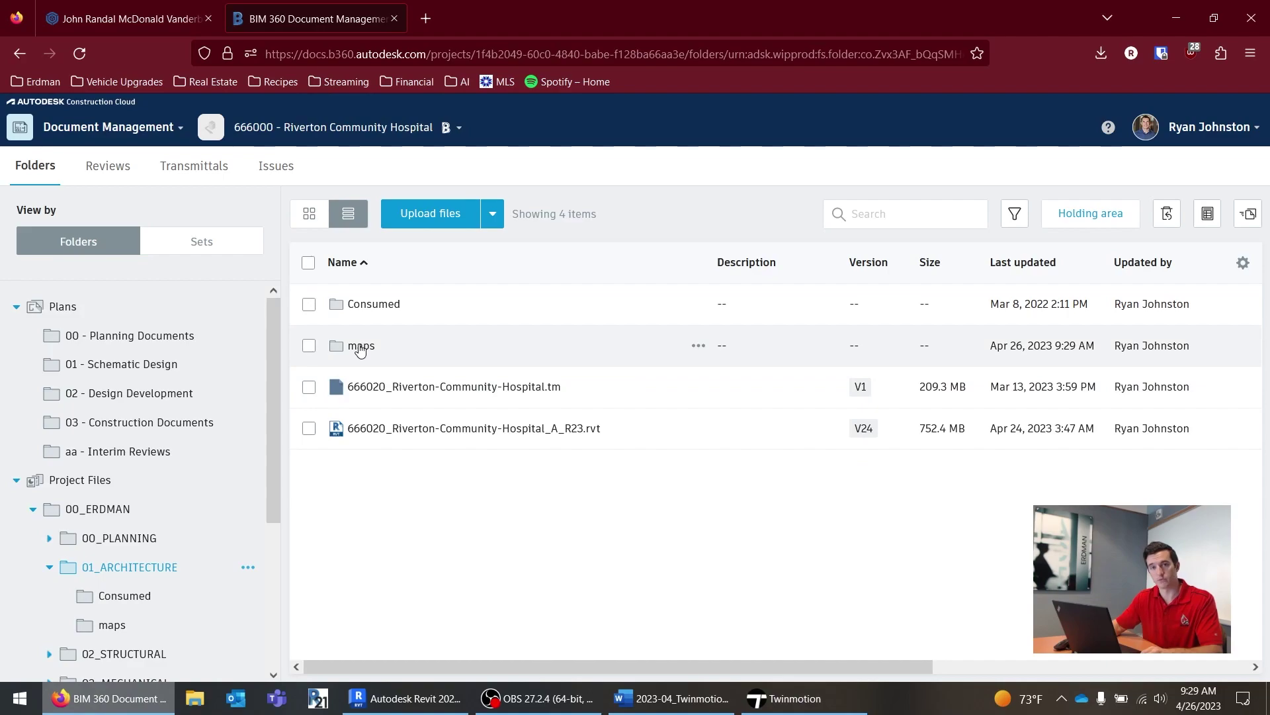
key("alt+Tab")
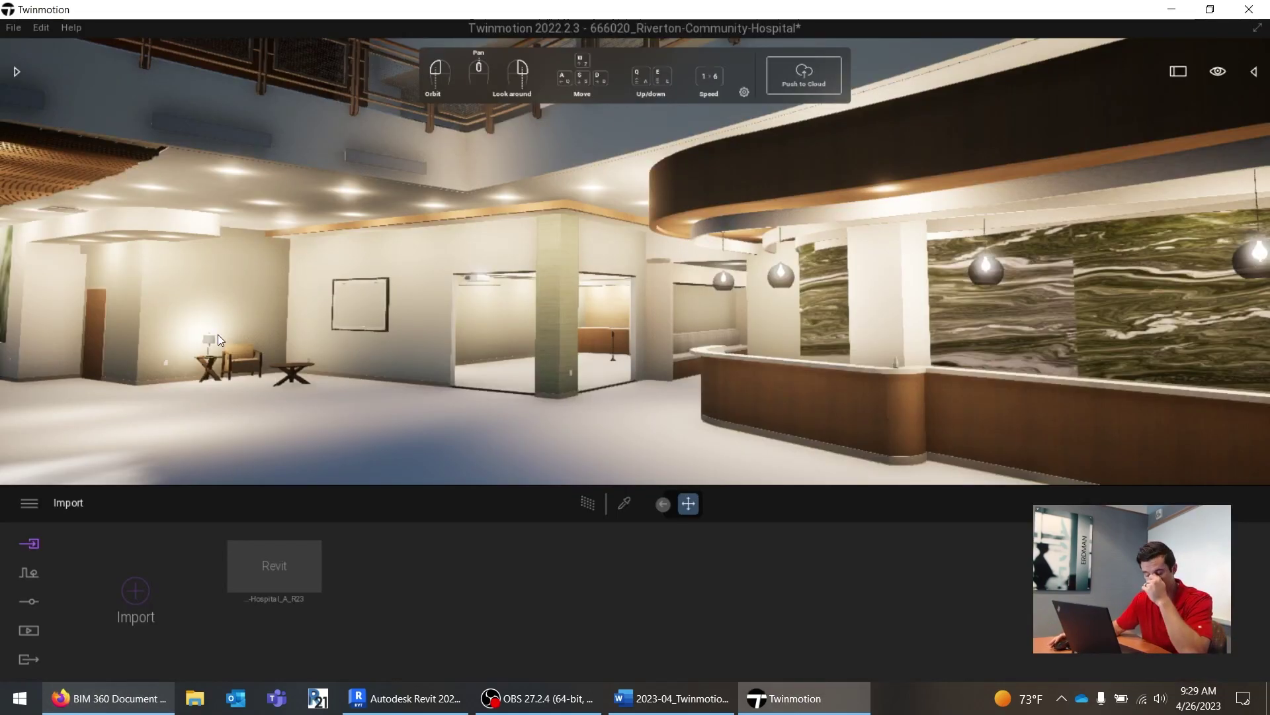
Step: Switch to 2023-04_Twinmotion-Training-Outline.docx in Word and review the instructions for refreshing the Twinmotion model, steps 4.1 to 4.4
left_click(672, 698)
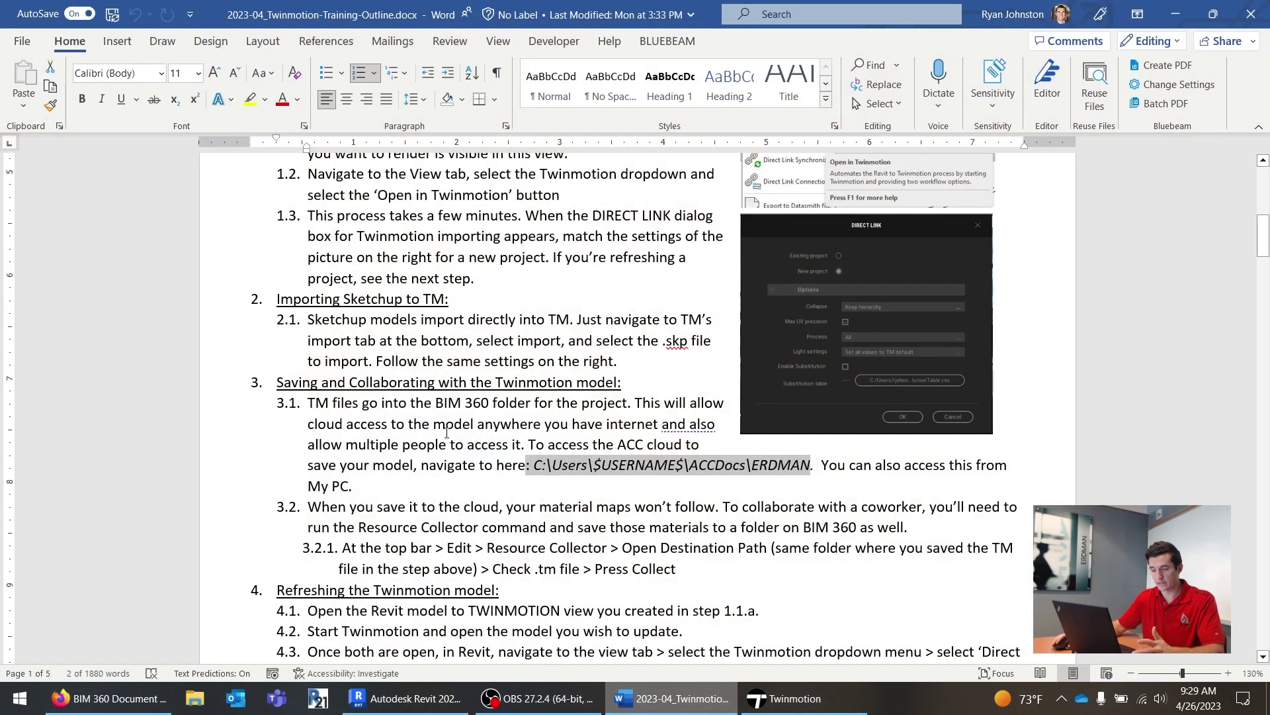
left_click(591, 566)
left_click_drag(681, 563, 341, 464)
scroll(560, 491, "down", 1)
left_click_drag(464, 637, 314, 555)
scroll(314, 554, "down", 7)
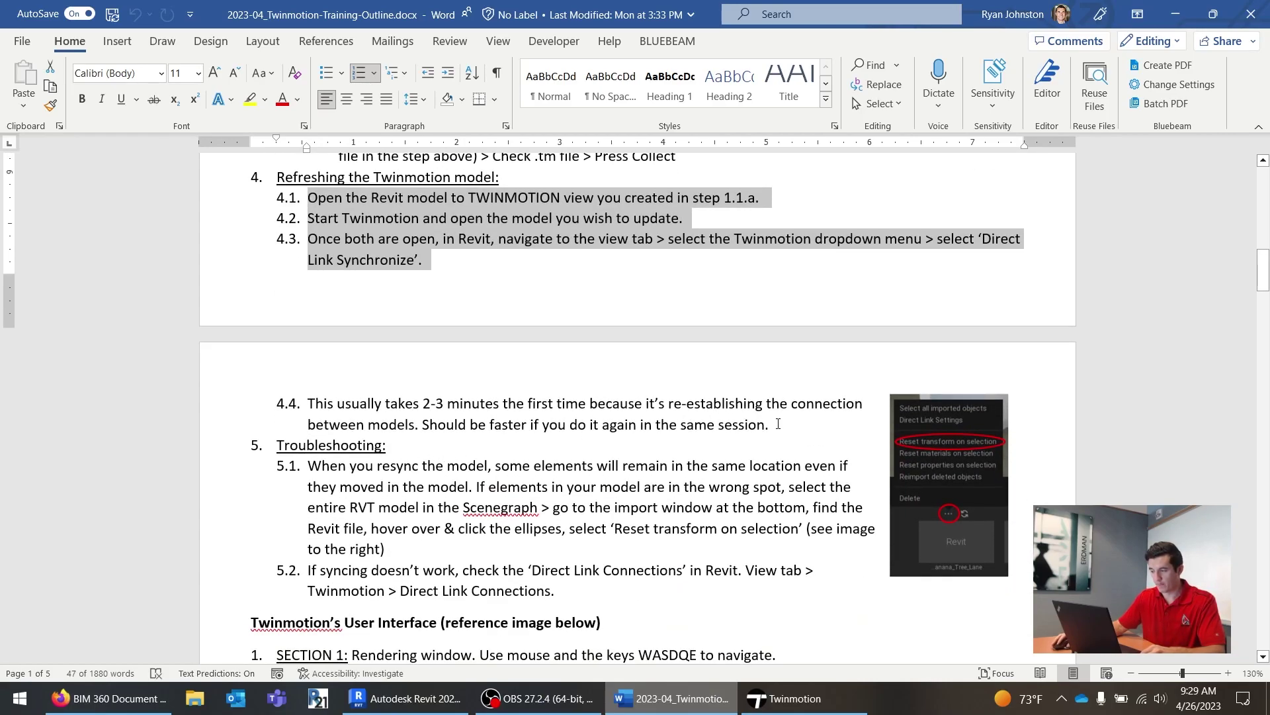
left_click_drag(779, 423, 311, 402)
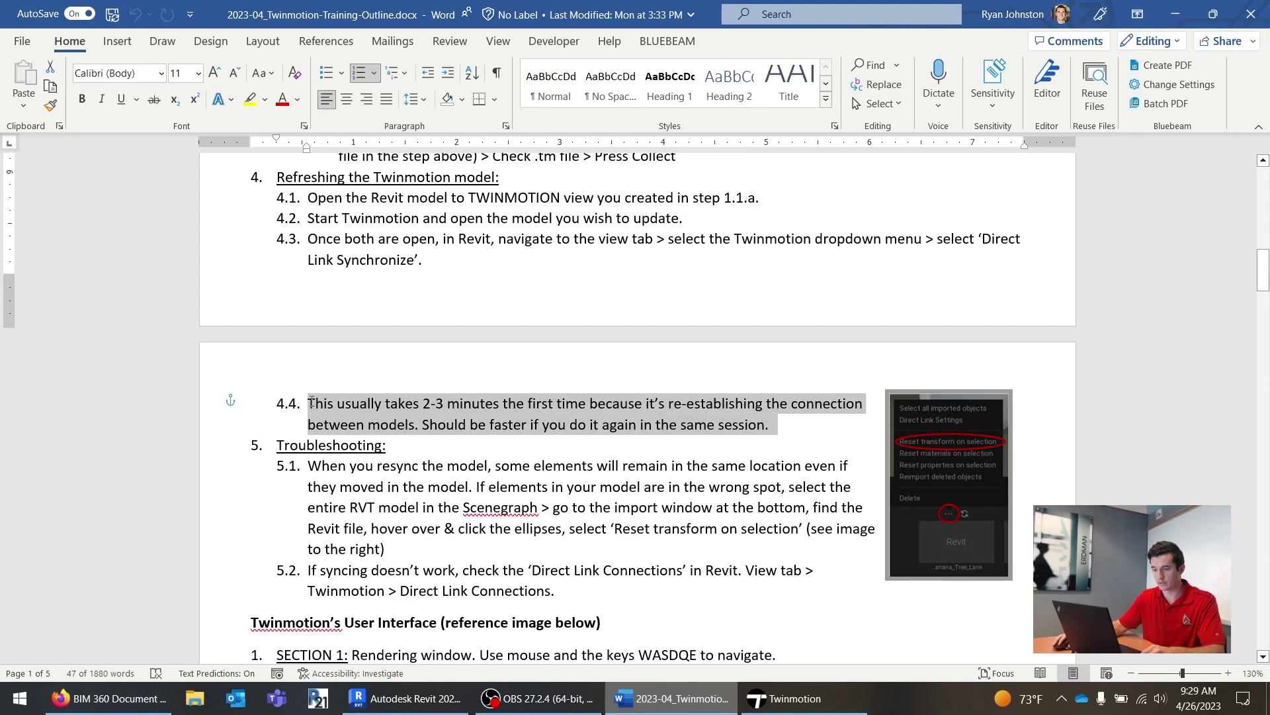
left_click(778, 426)
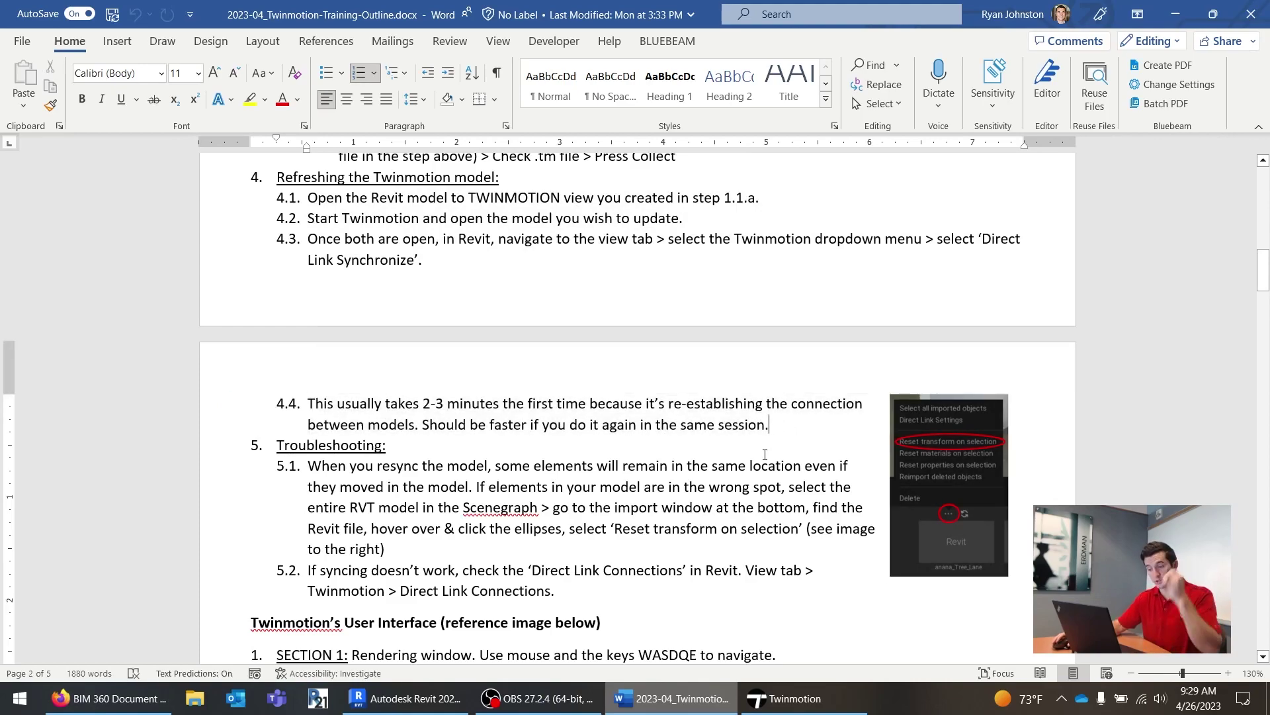
key("alt+Tab")
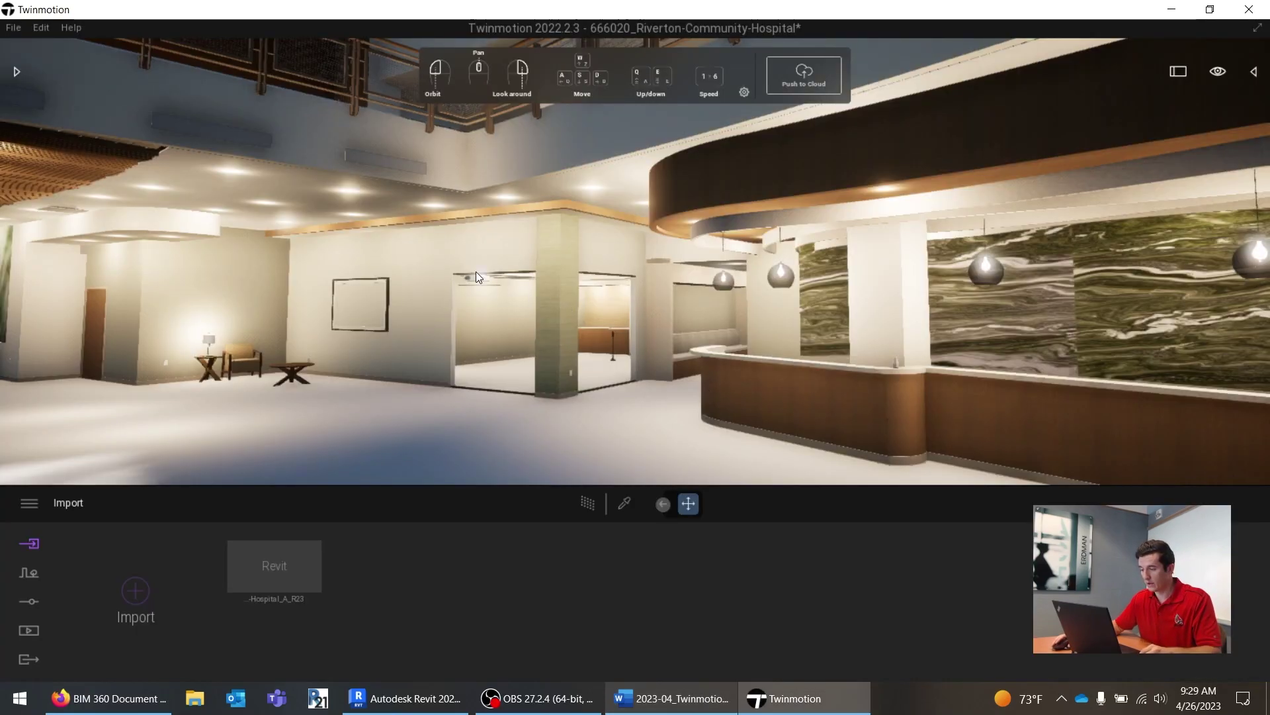
key("alt+Tab")
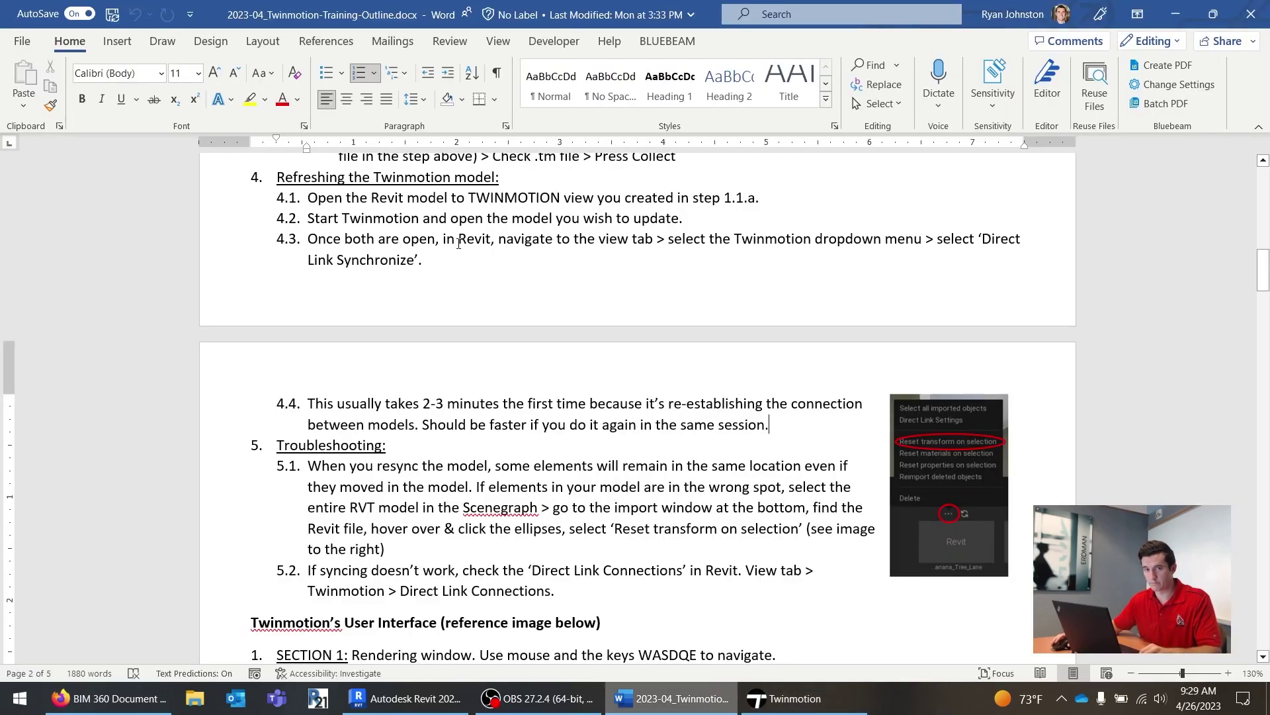
Step: Switch to Twinmotion, show the Scene graph and identify the lobby furniture's I-PL-CHESTNUT_WOODLINE element
key("alt+Tab")
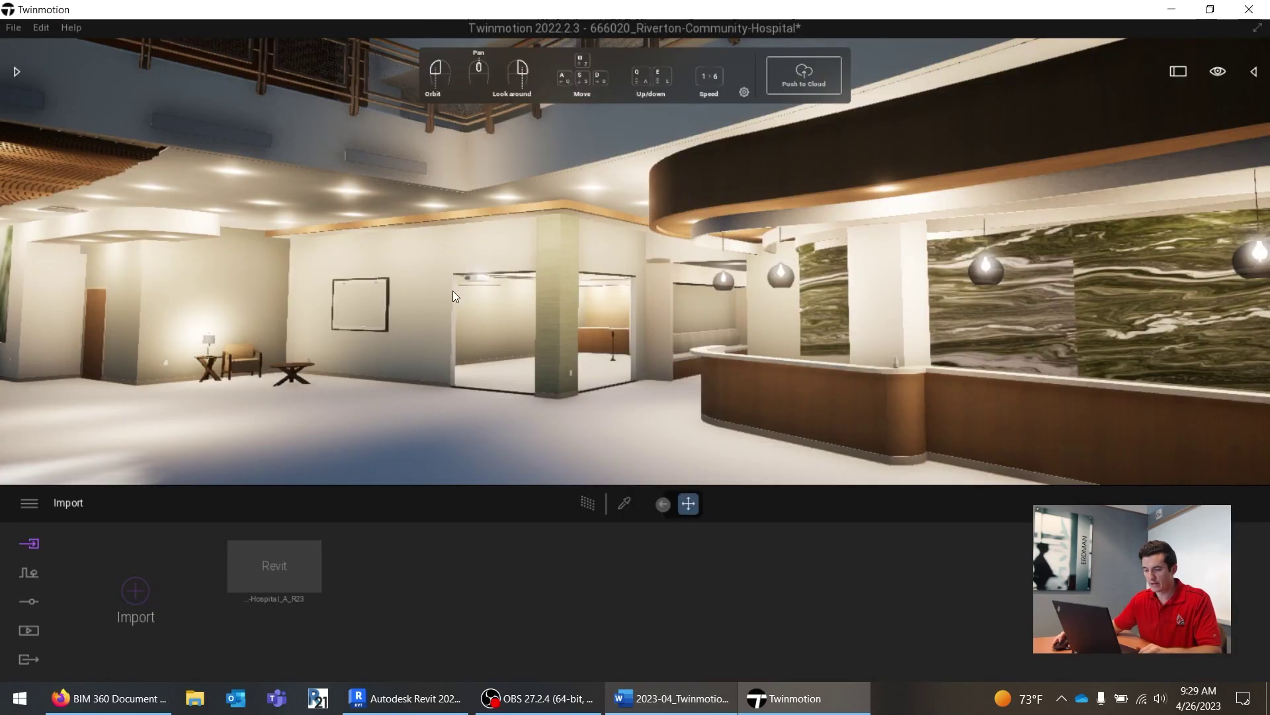
key("w")
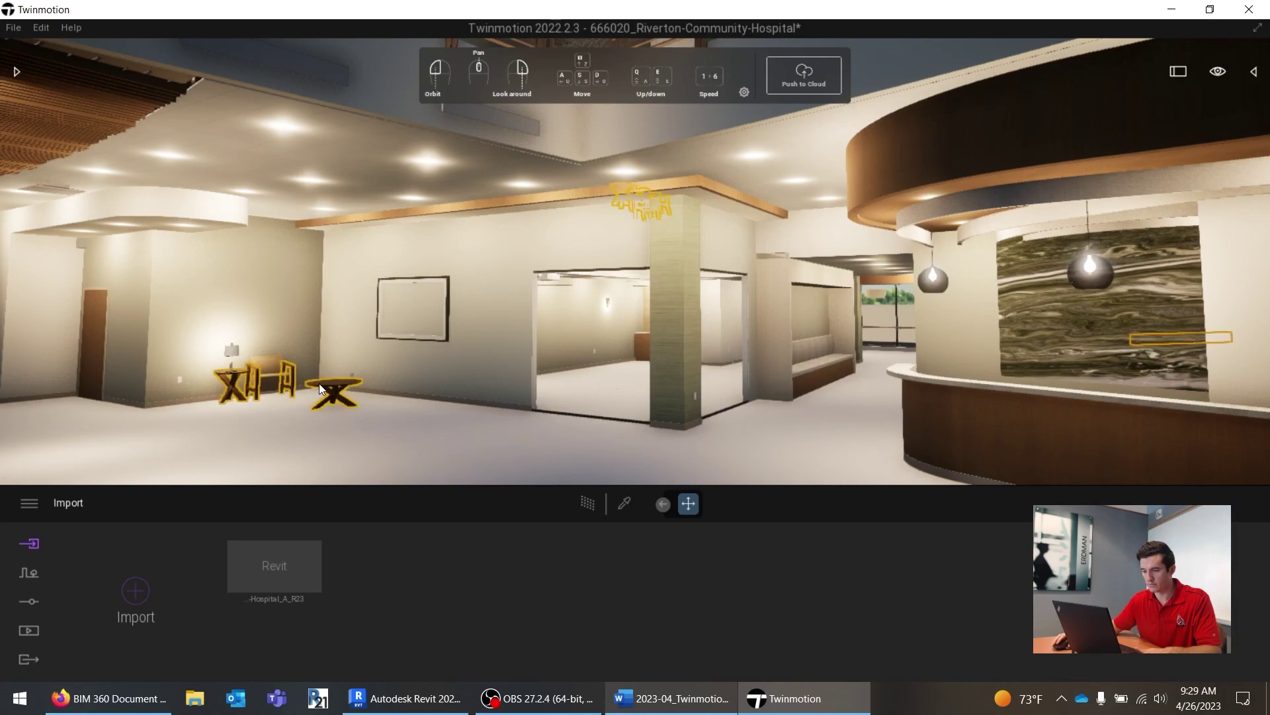
left_click(1254, 73)
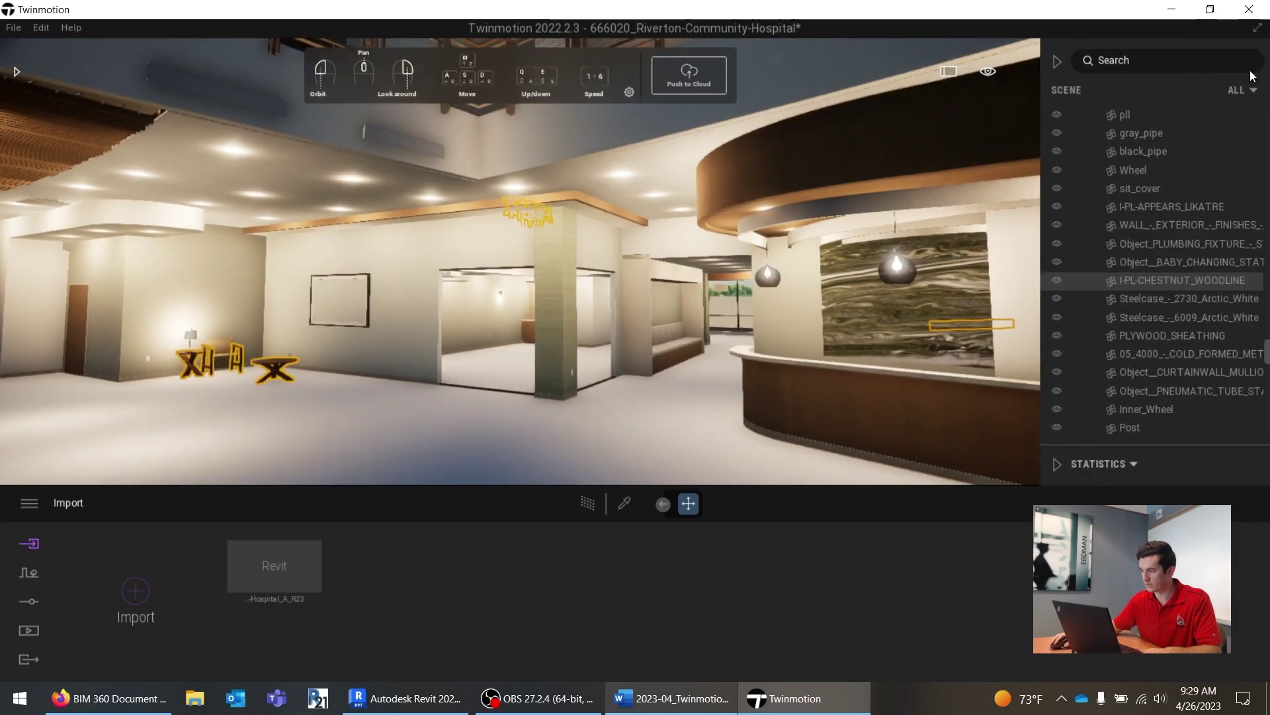
left_click(1152, 282)
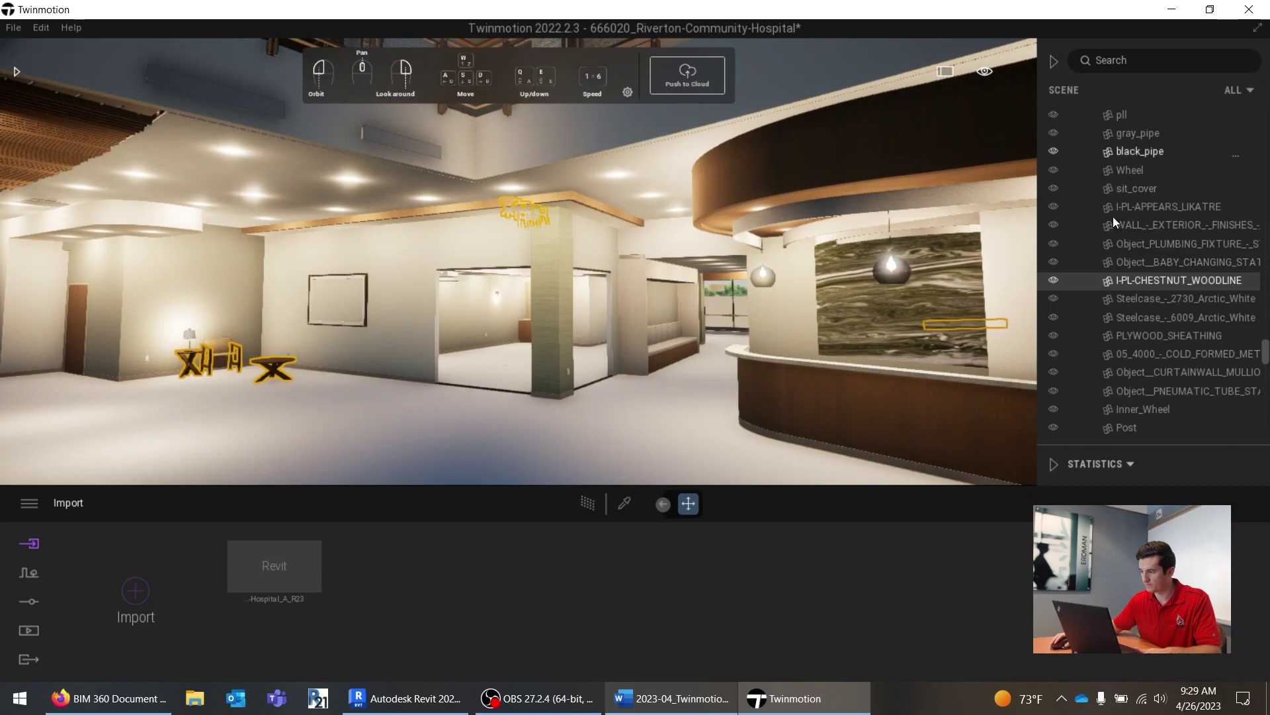
key("e")
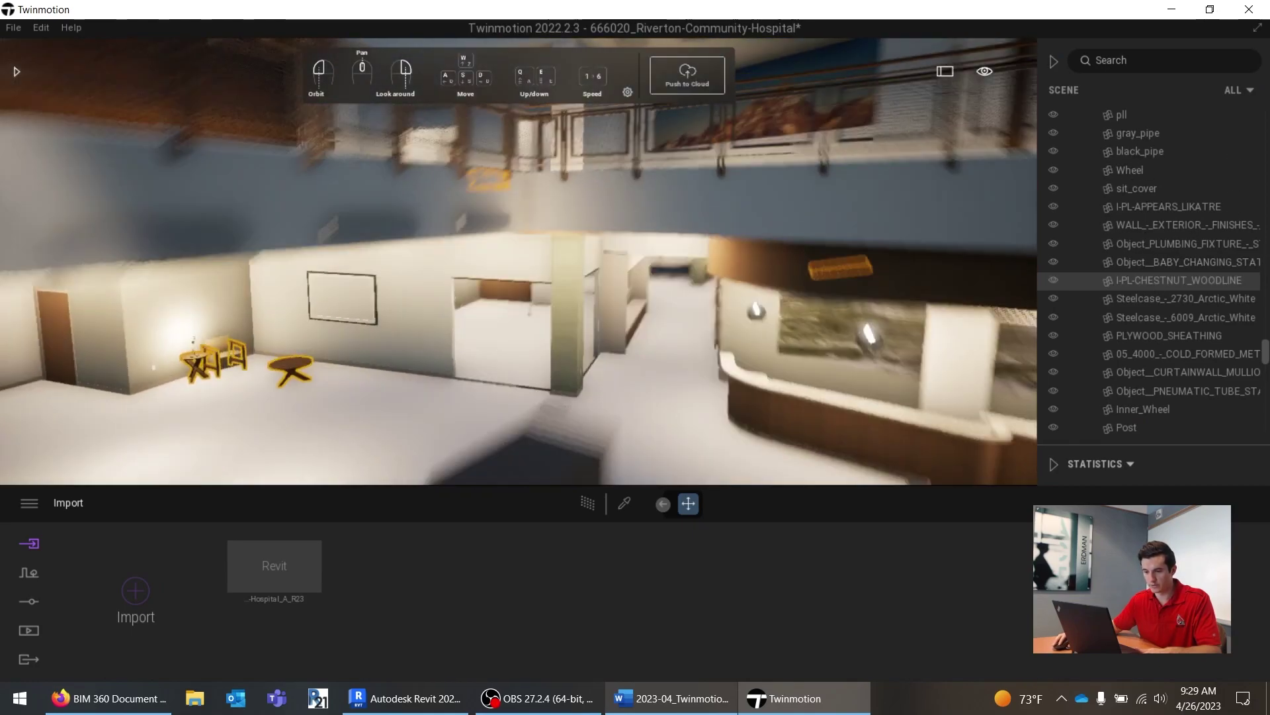
key("Escape")
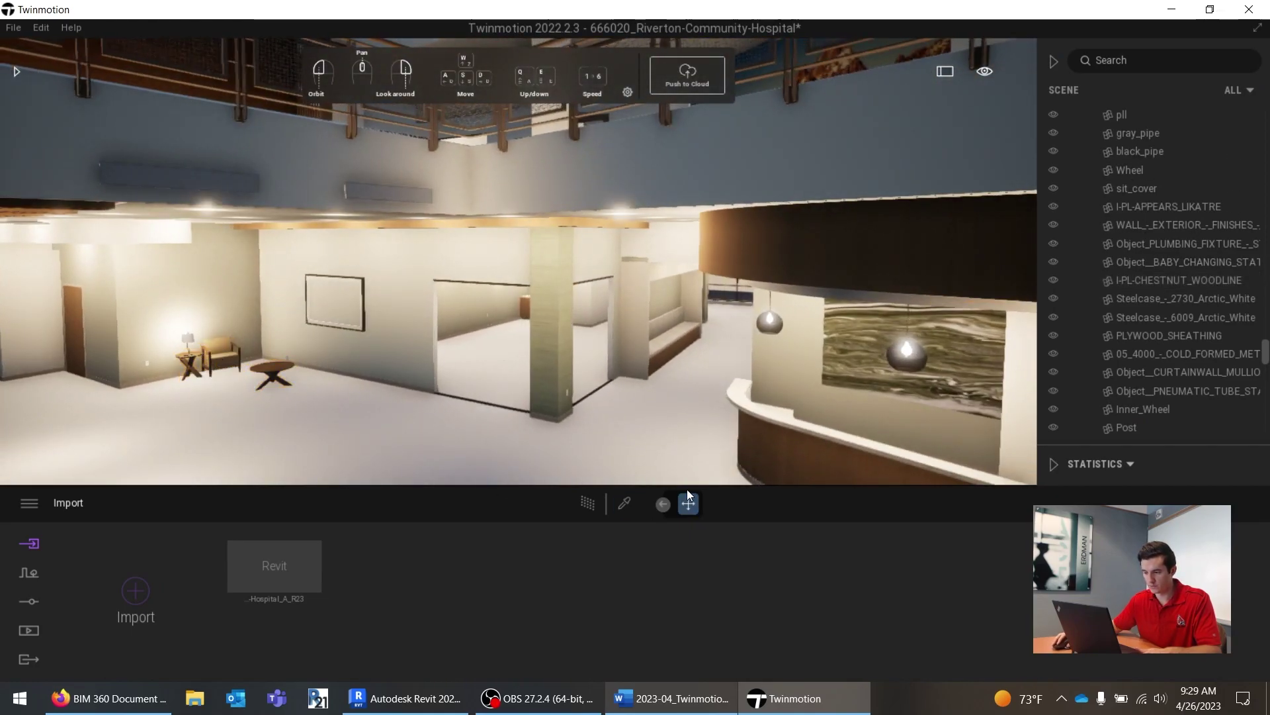
Step: Move the I-PL-CHESTNUT_WOODLINE elements away from their original location in the building
left_click(212, 356)
key("f")
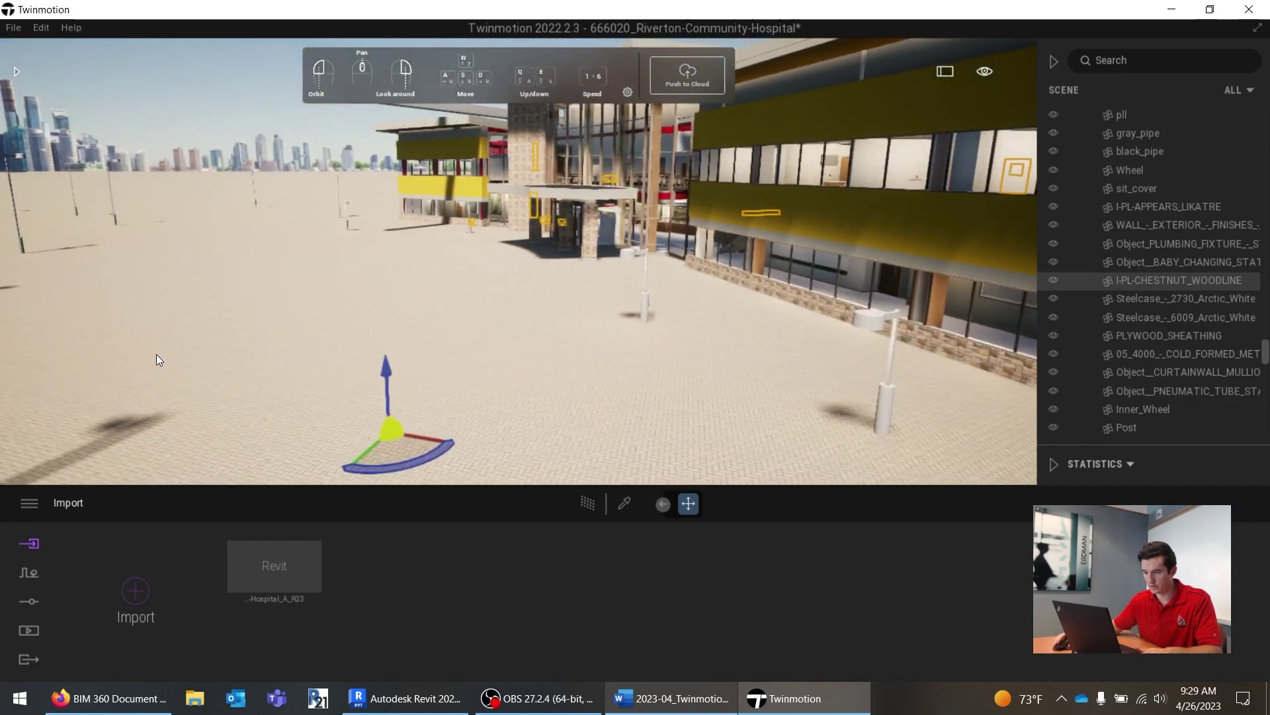
left_click_drag(392, 432, 5, 430)
left_click_drag(149, 523, 39, 372)
scroll(676, 211, "up", 5)
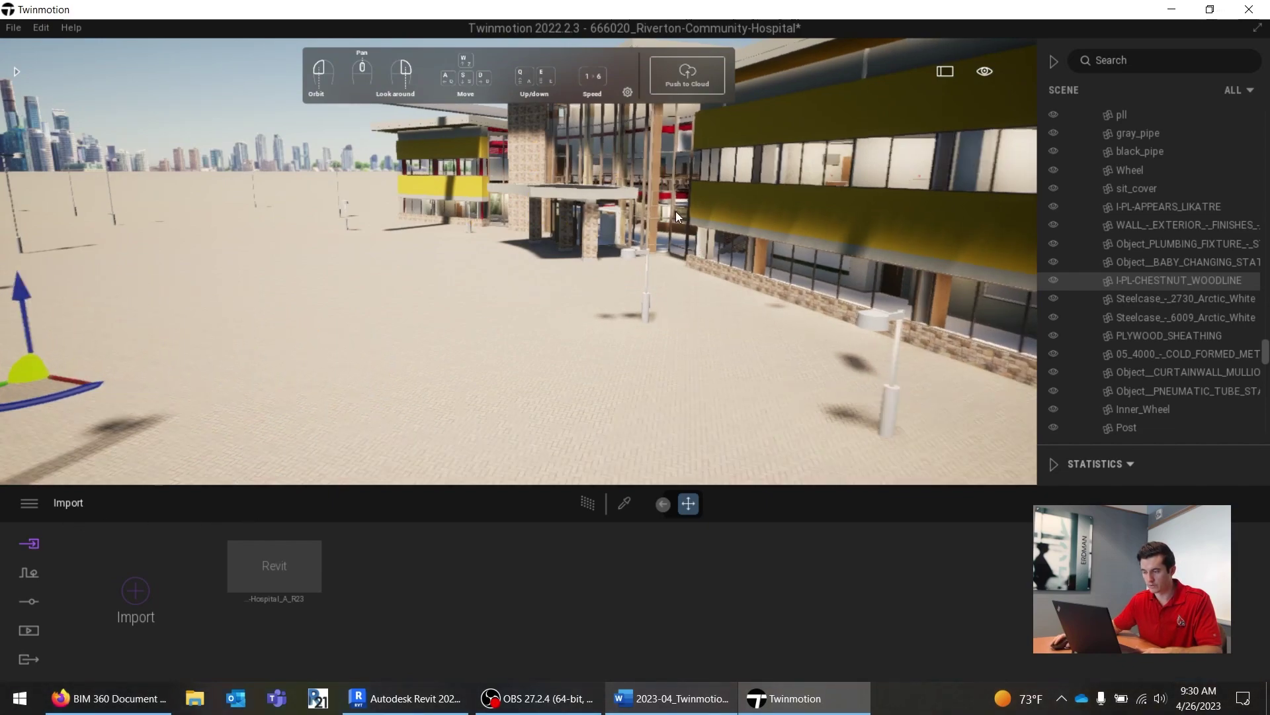
scroll(602, 177, "down", 5)
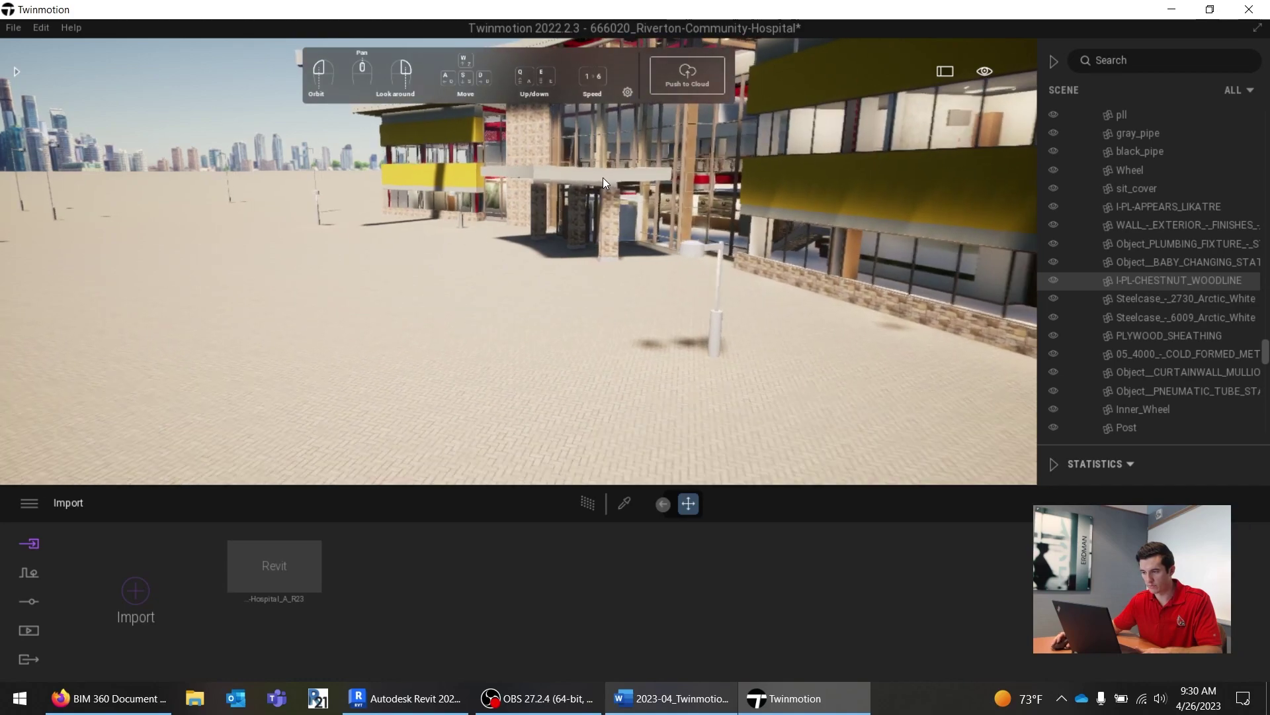
Step: Move the exterior wall finish on the roof edges and entrance canopy out of place, and look over the lobby
left_click(542, 192)
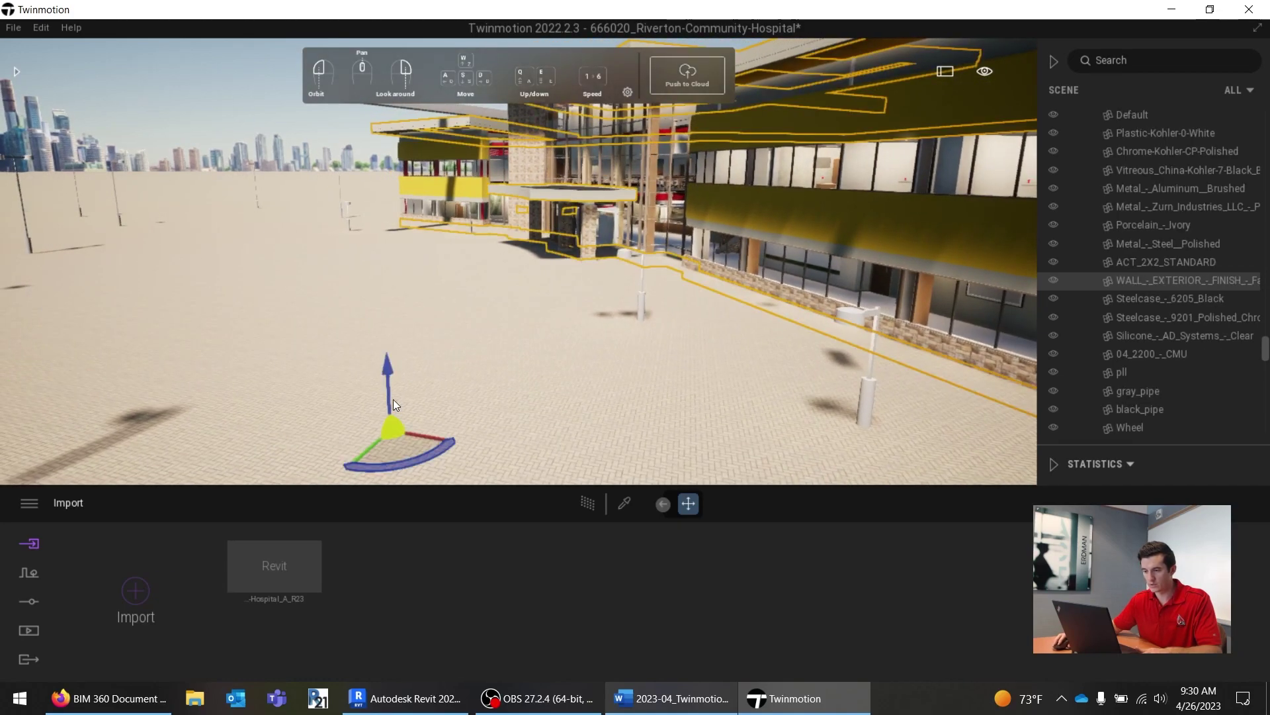
left_click_drag(397, 433, 4, 399)
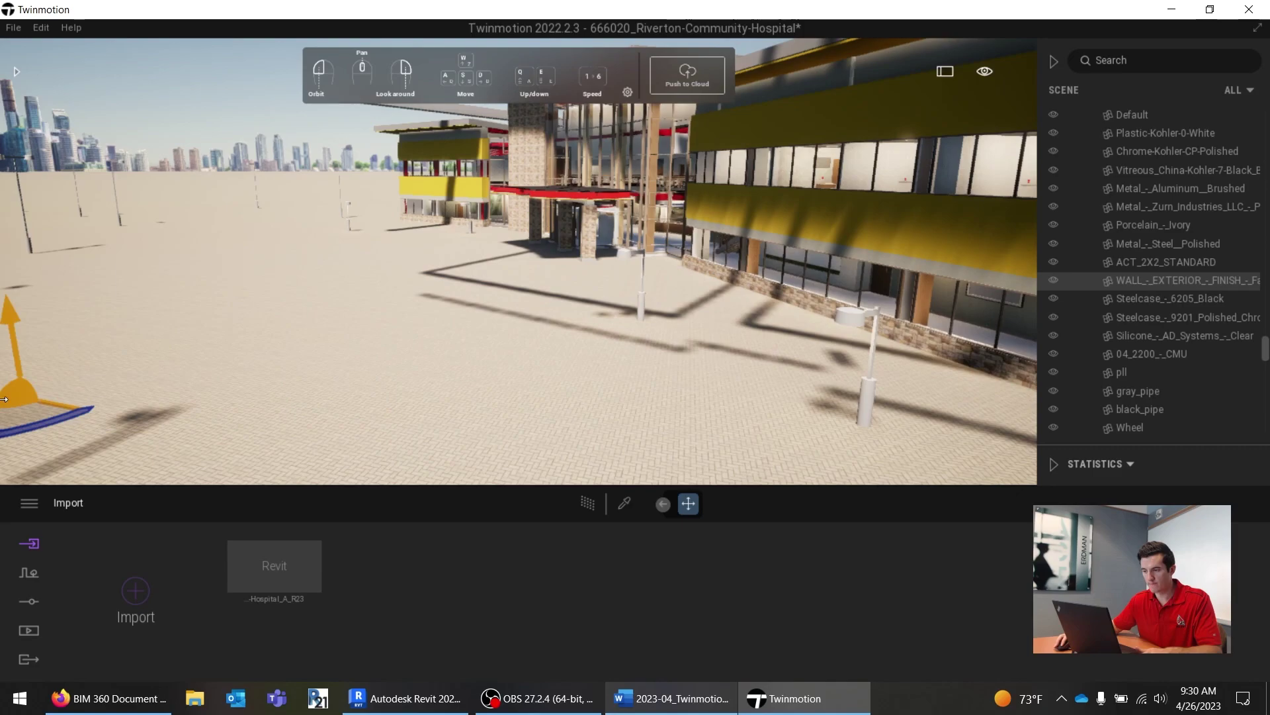
left_click_drag(447, 322, 577, 371)
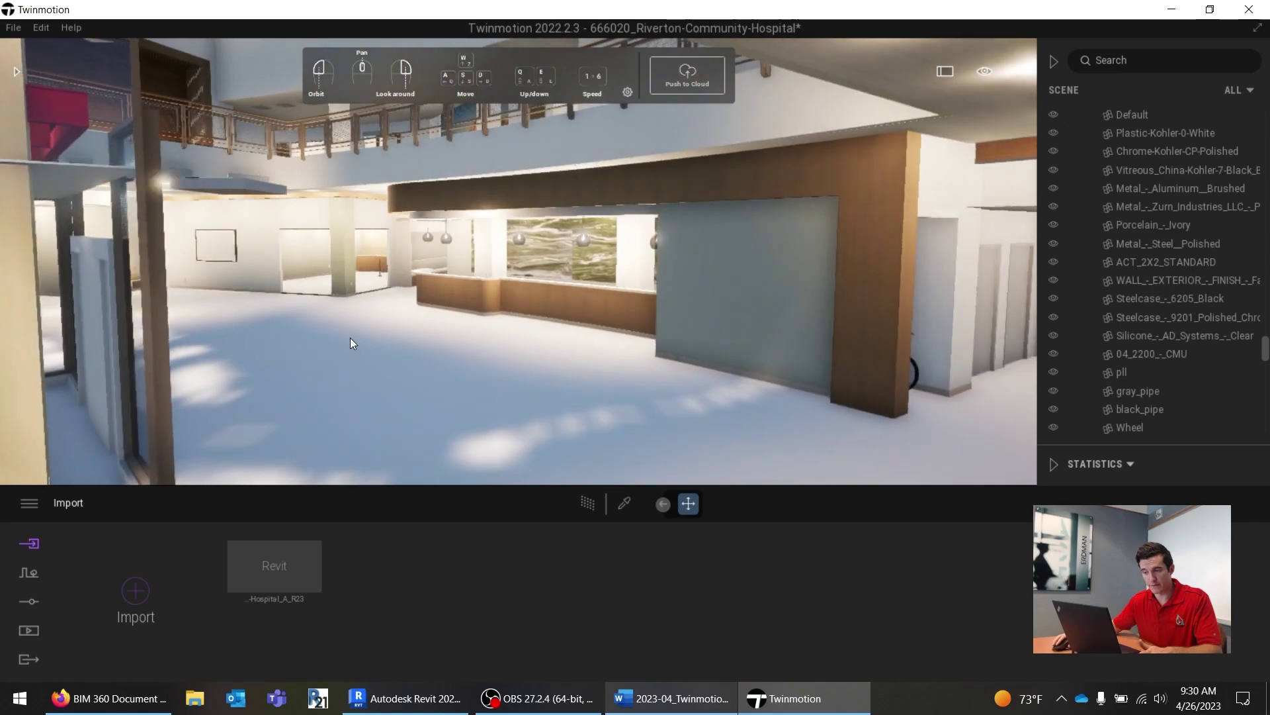
scroll(292, 340, "down", 5)
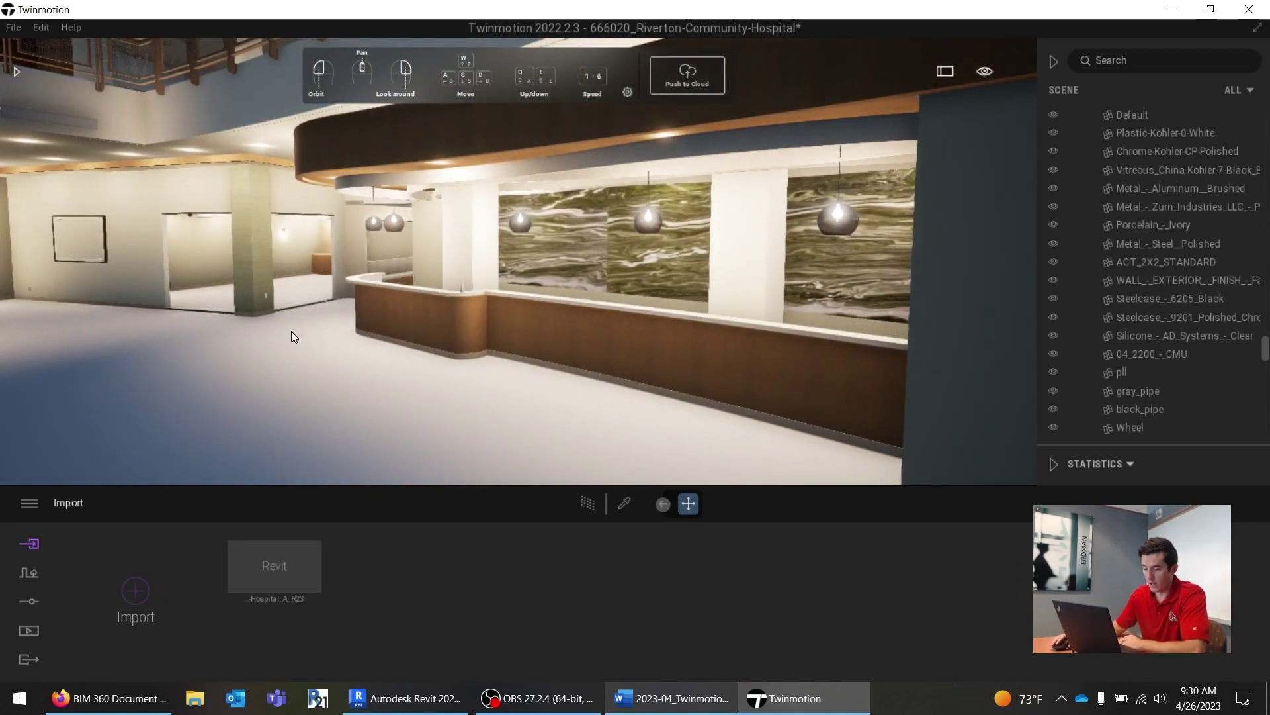
Step: Collapse the Lights folder and the model in the Scene graph, widen the panel, and select the entire 666020_Riverton-Community-Hospital_A_R23 model
scroll(1125, 225, "up", 10)
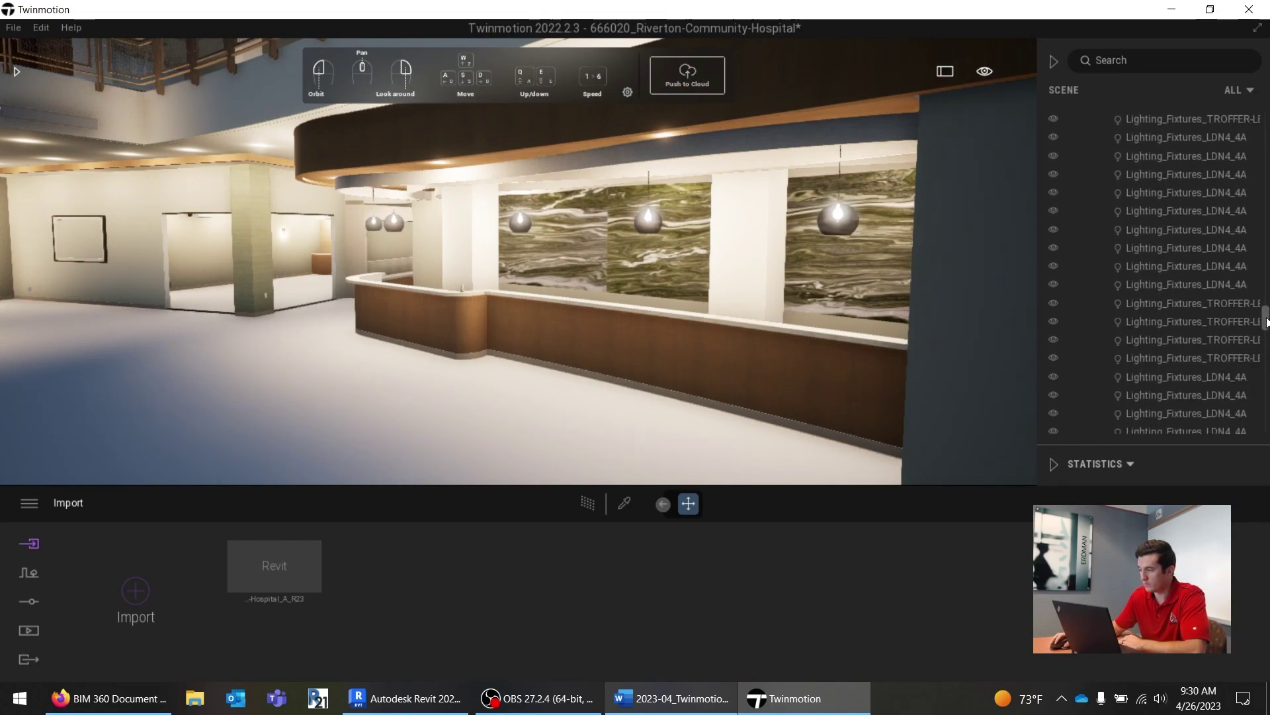
left_click_drag(1266, 322, 1264, 91)
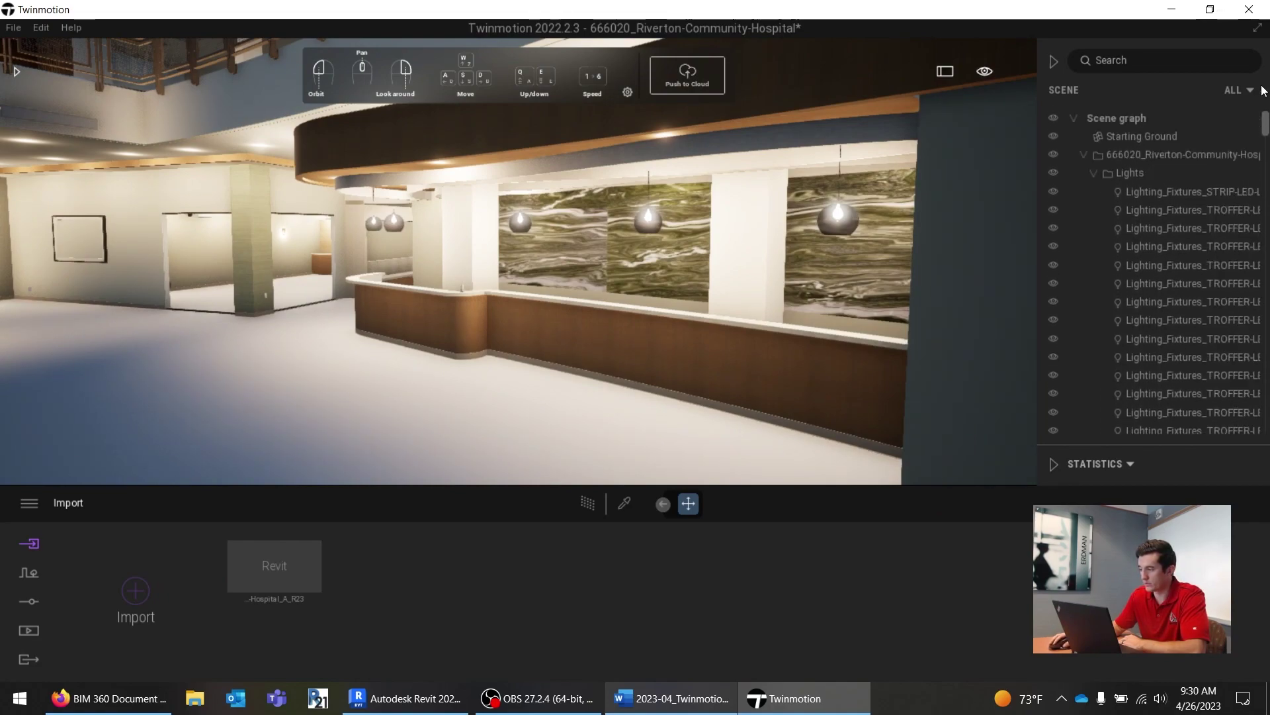
left_click(1094, 173)
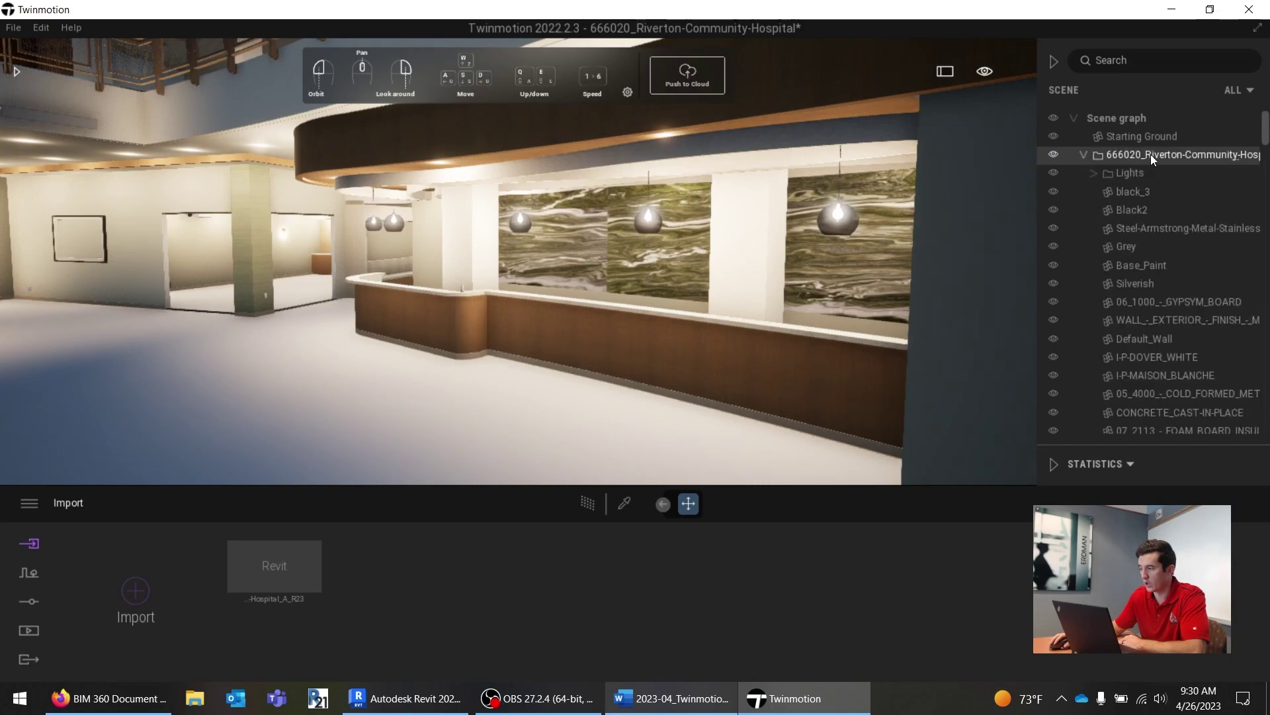
left_click(1083, 155)
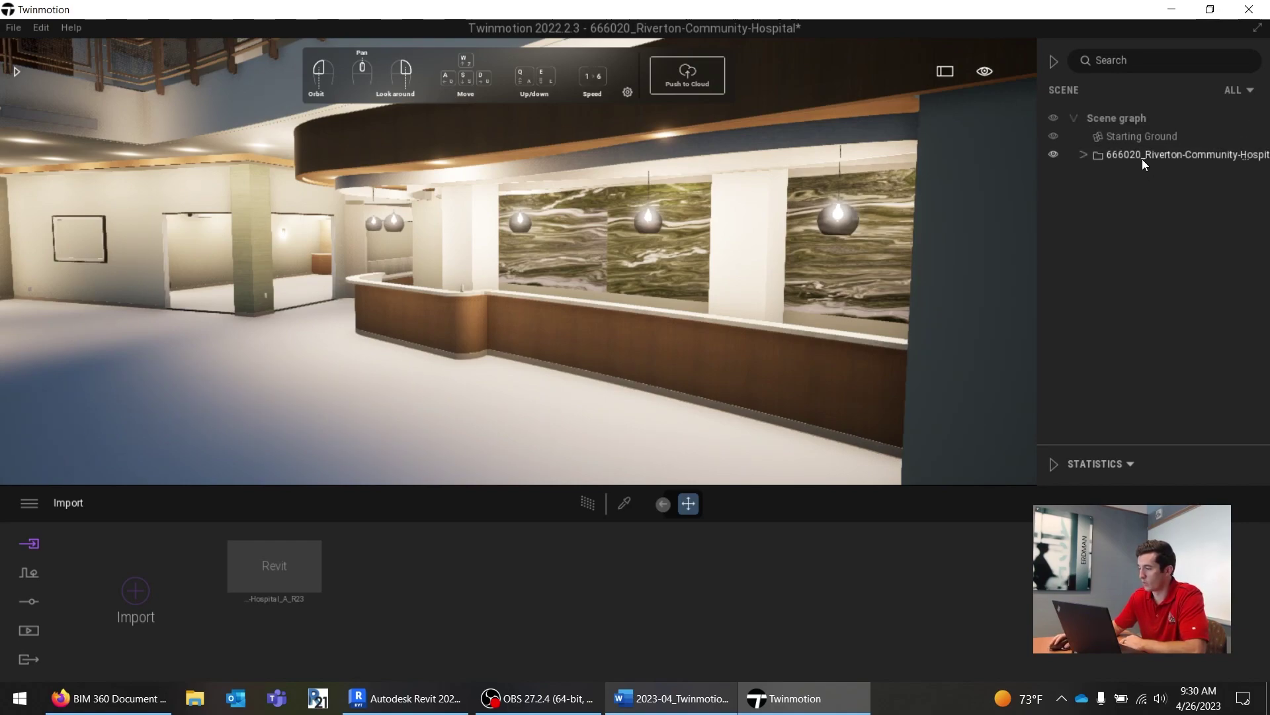
left_click_drag(1036, 198, 887, 204)
left_click(1047, 154)
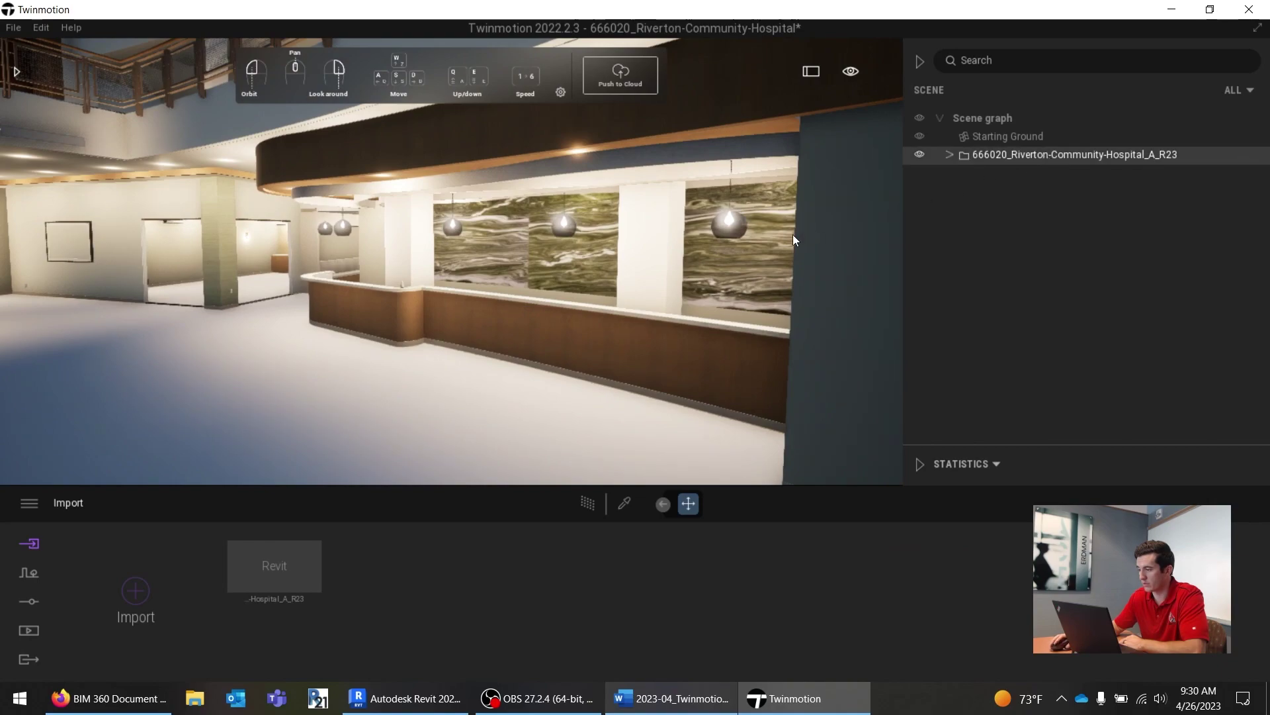
Step: Reset the transform on the selected hospital model from the imported Revit file's options
left_click_drag(793, 234, 618, 309)
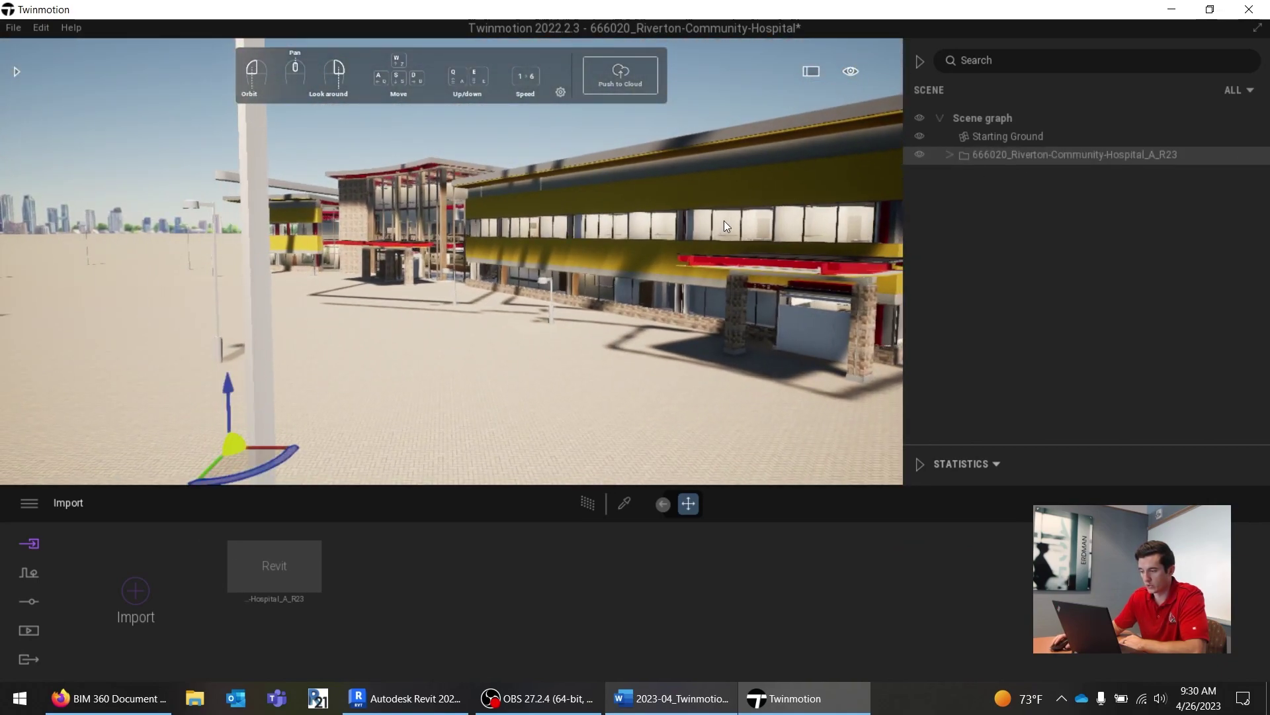
mouse_move(258, 538)
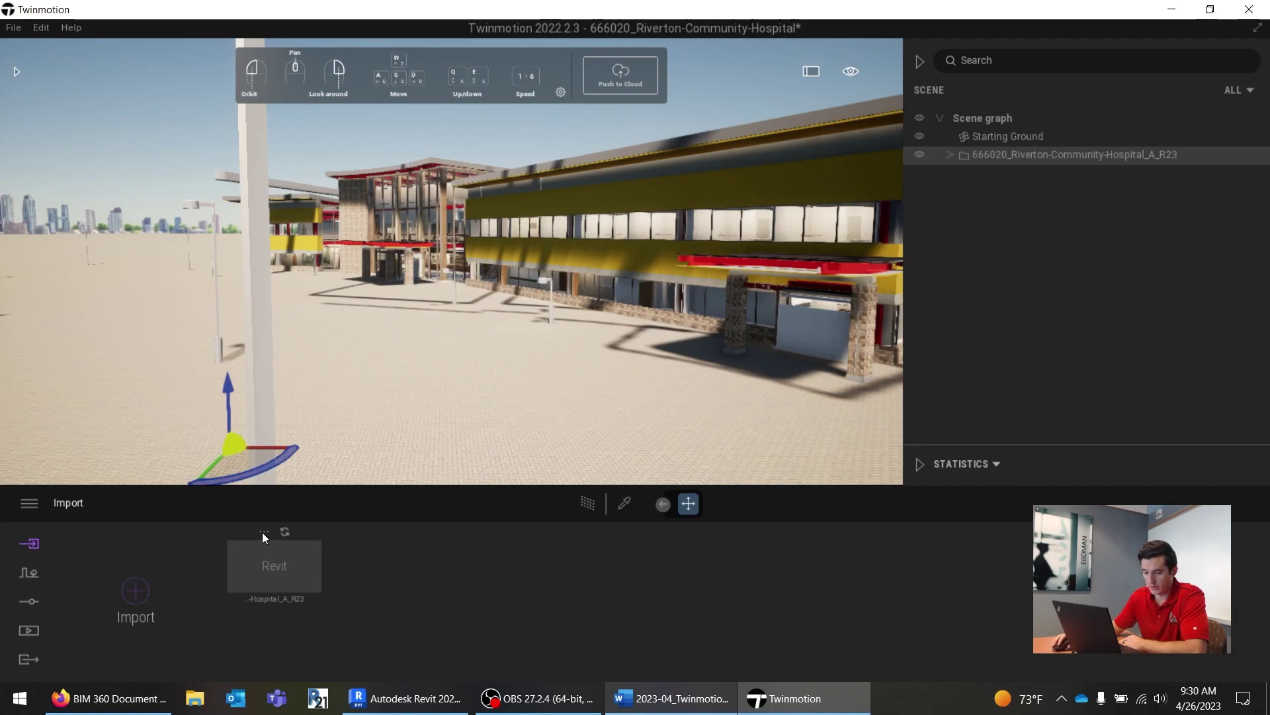
left_click(263, 531)
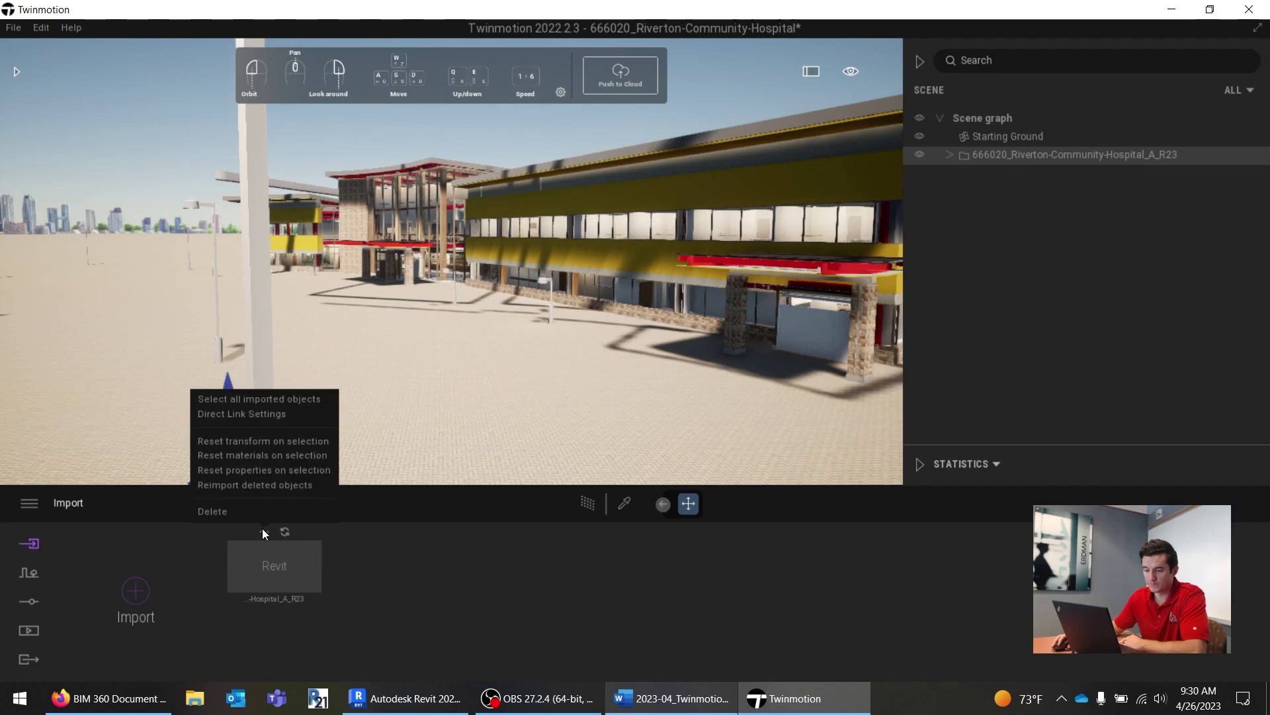
left_click(232, 441)
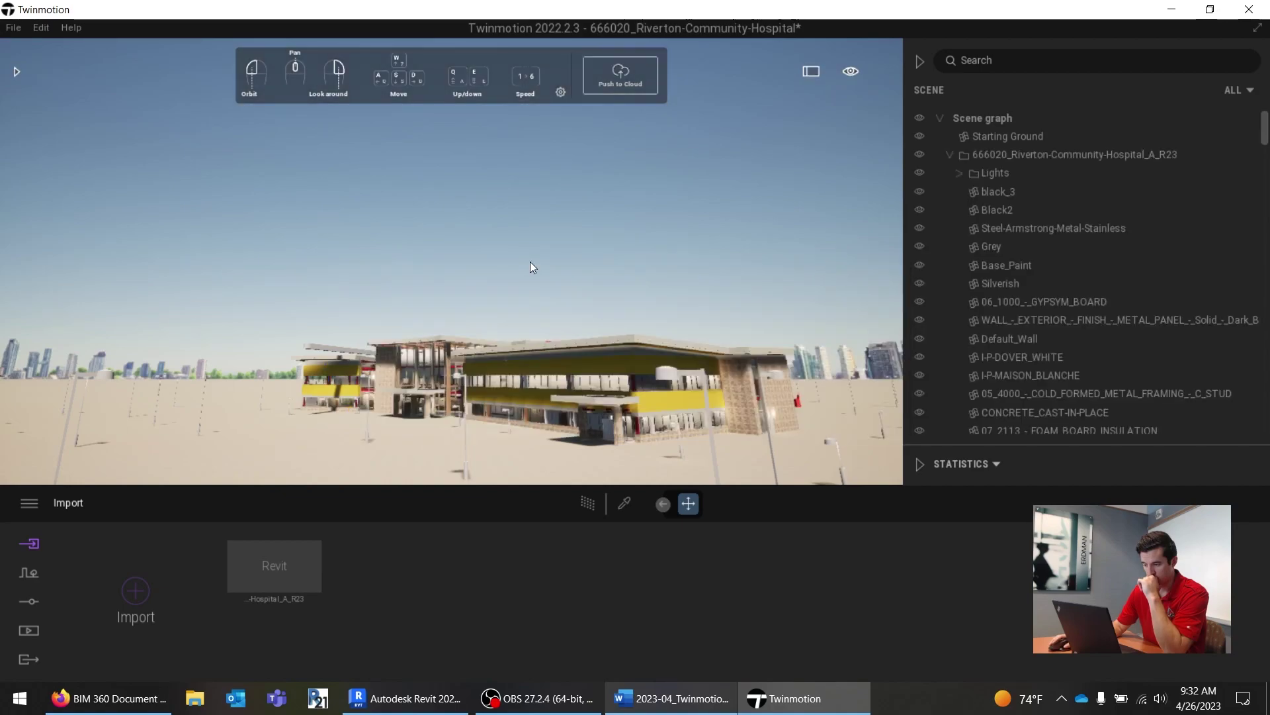
Step: Walk through the building from the exterior into the lobby to check the positions of the canopy, wall finish and furniture
key("w")
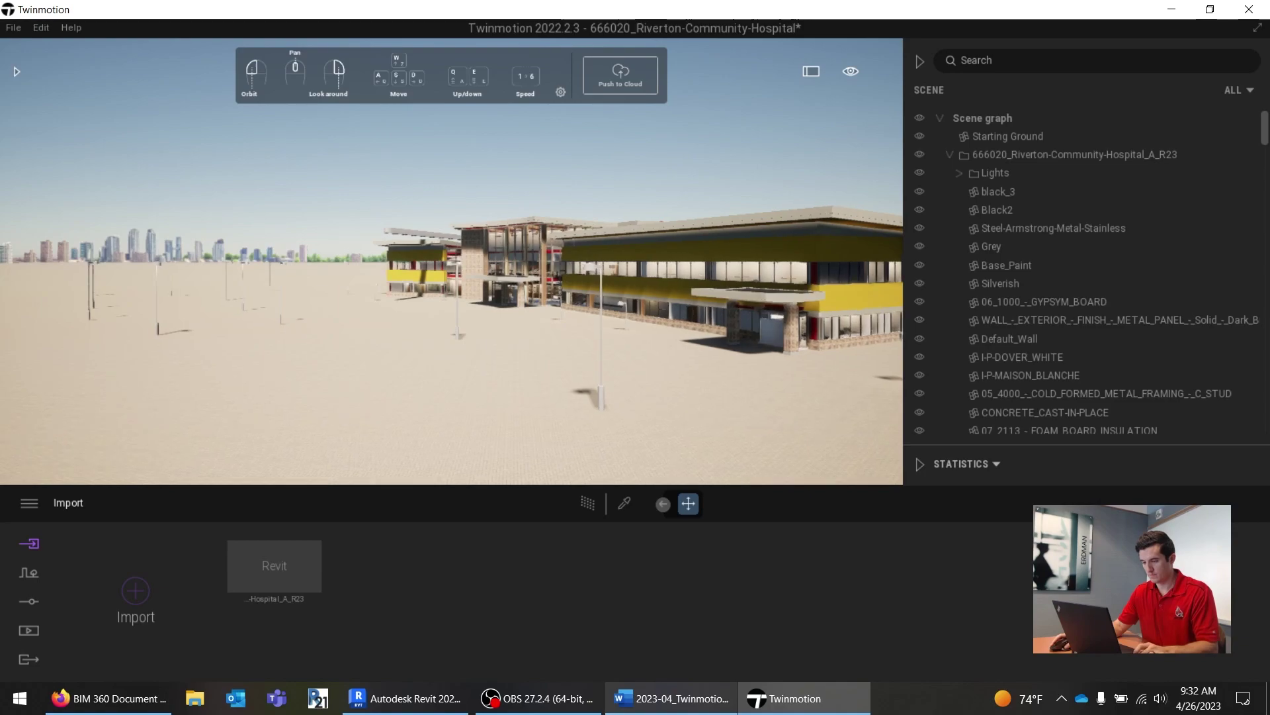
key("w")
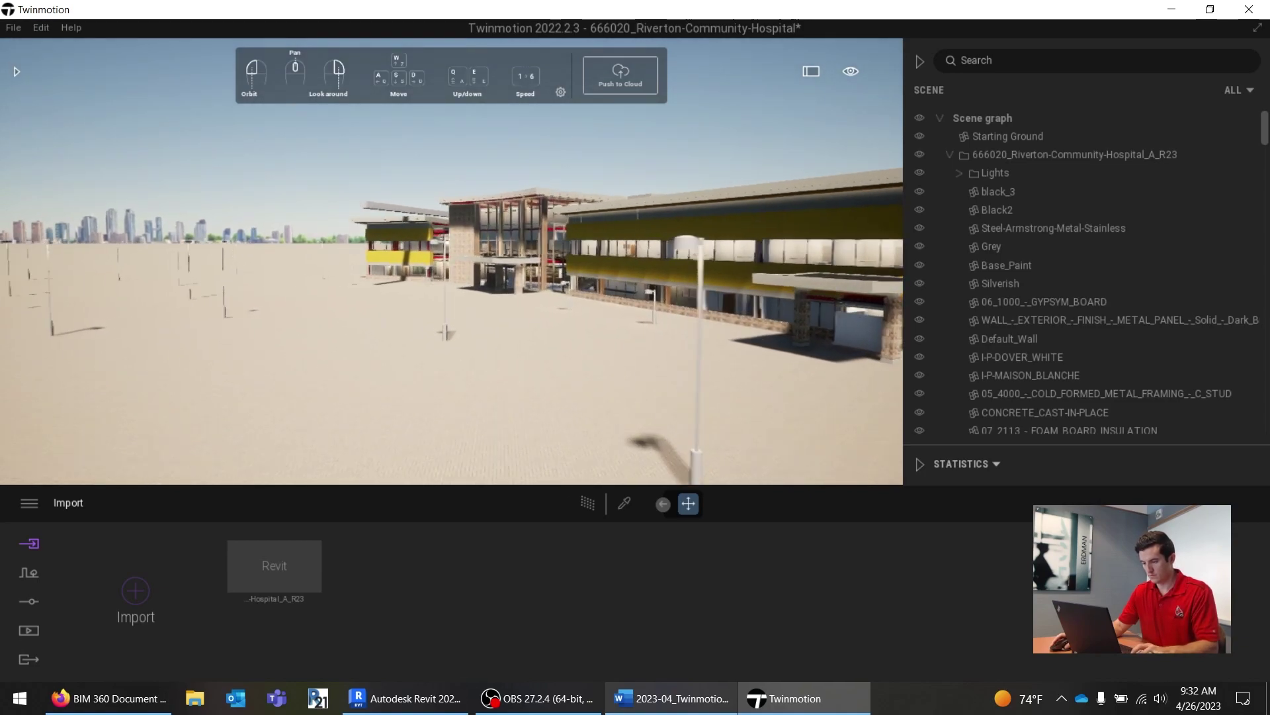
key("w")
key("w")
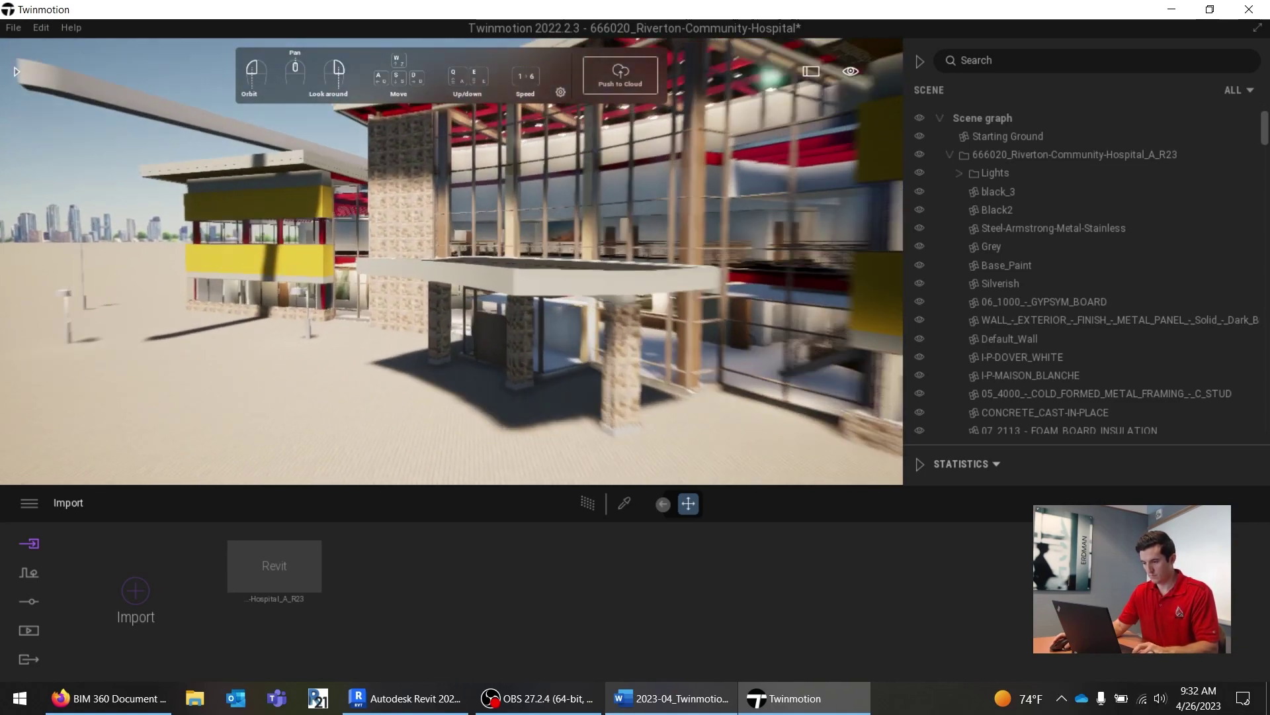
key("w")
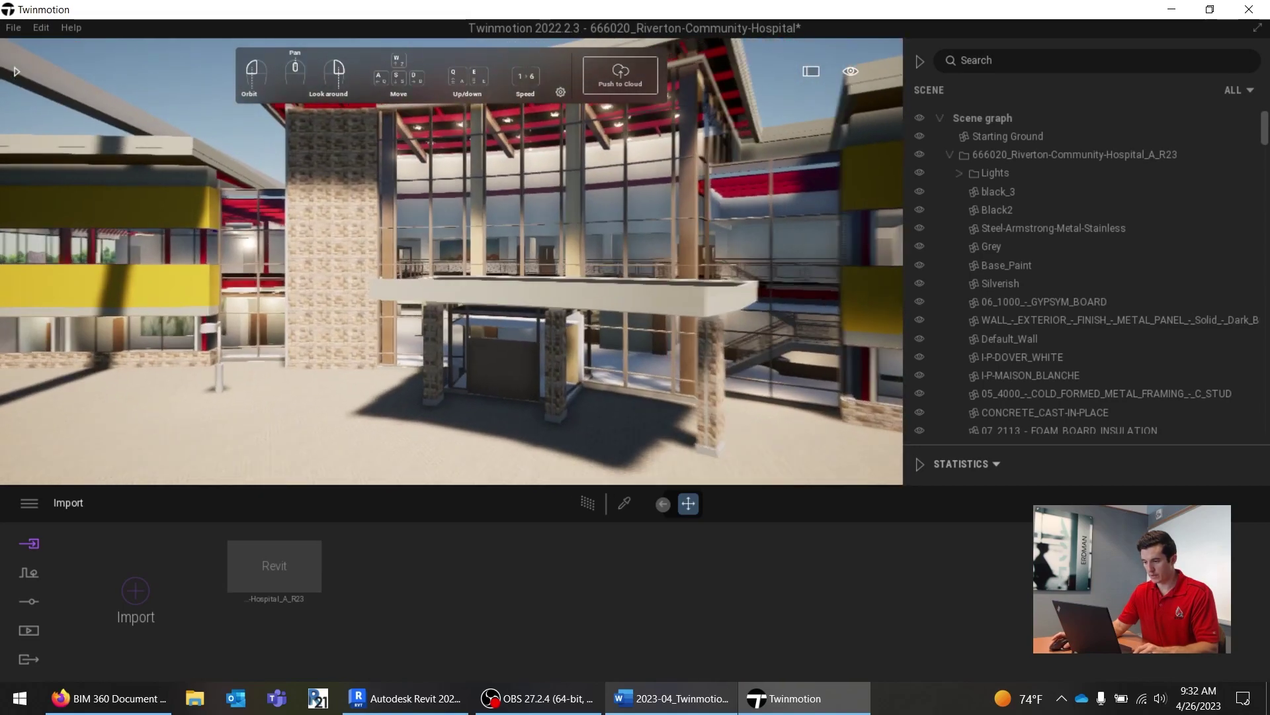
key("w")
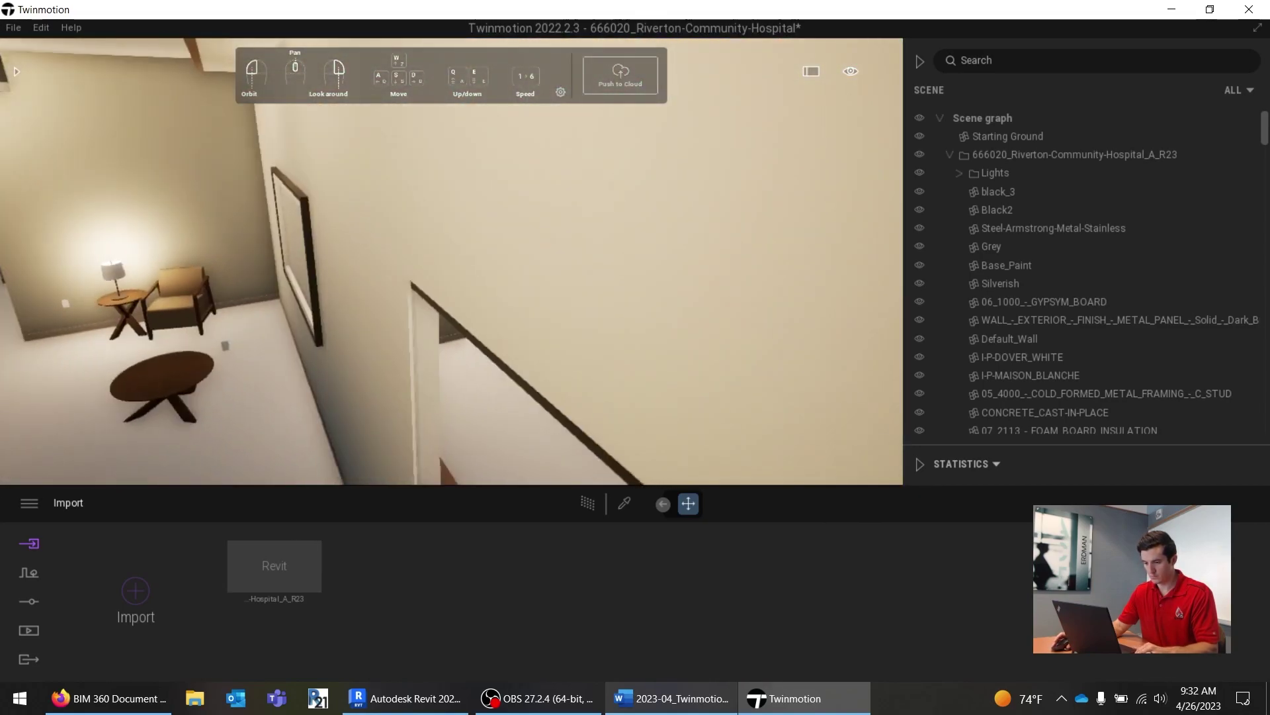
key("w")
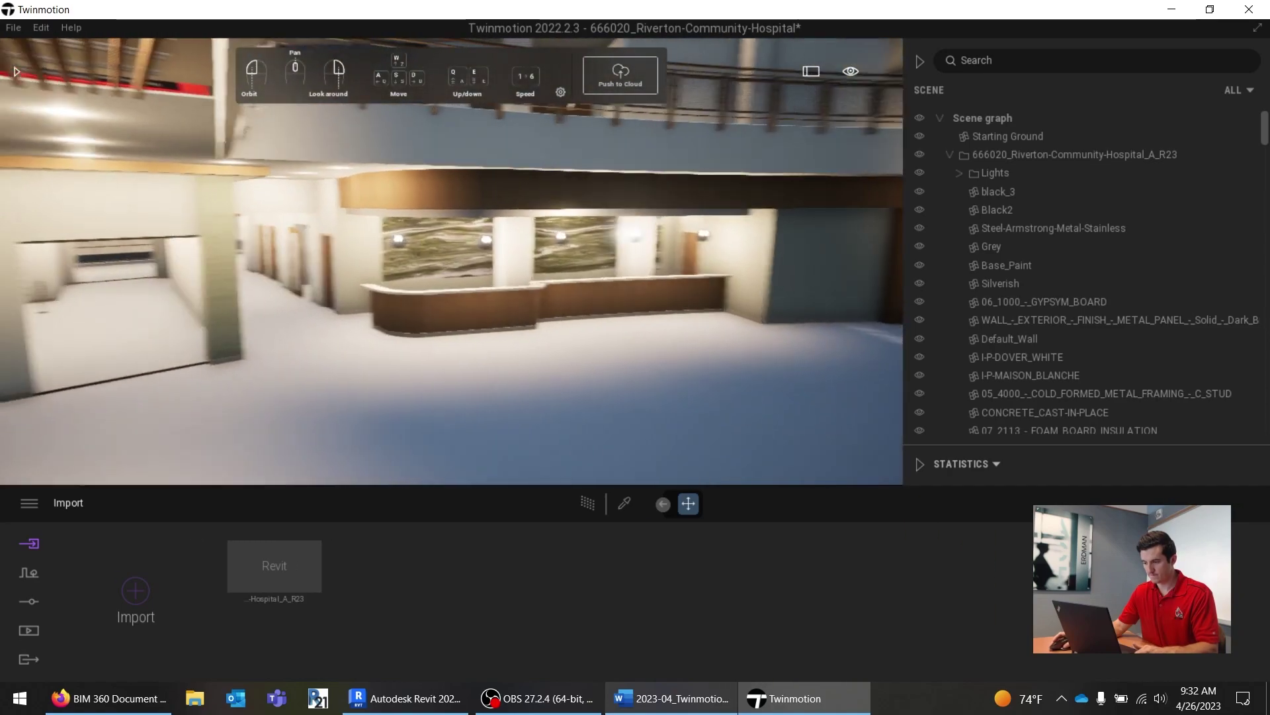
right_click_drag(558, 272, 557, 272)
Step: Switch to the training outline in Word and highlight troubleshooting step 5.2 about checking the Direct Link Connections
key("alt+Tab")
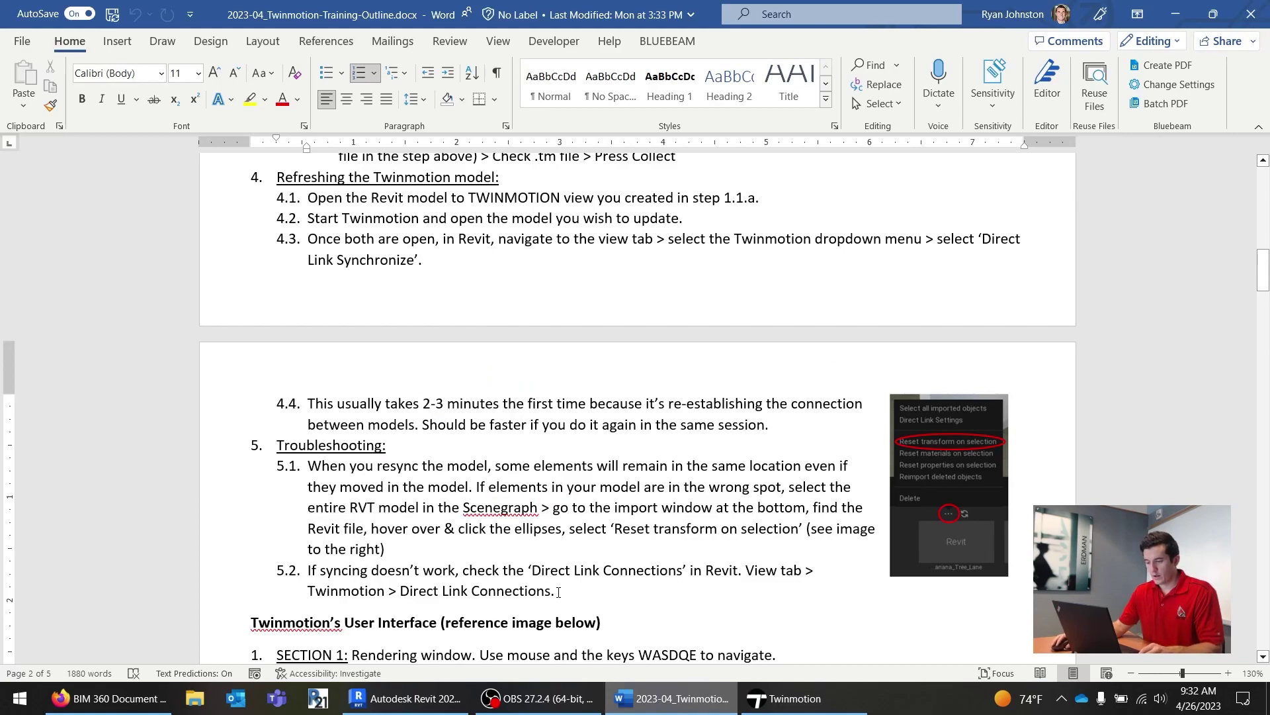
left_click_drag(559, 592, 292, 570)
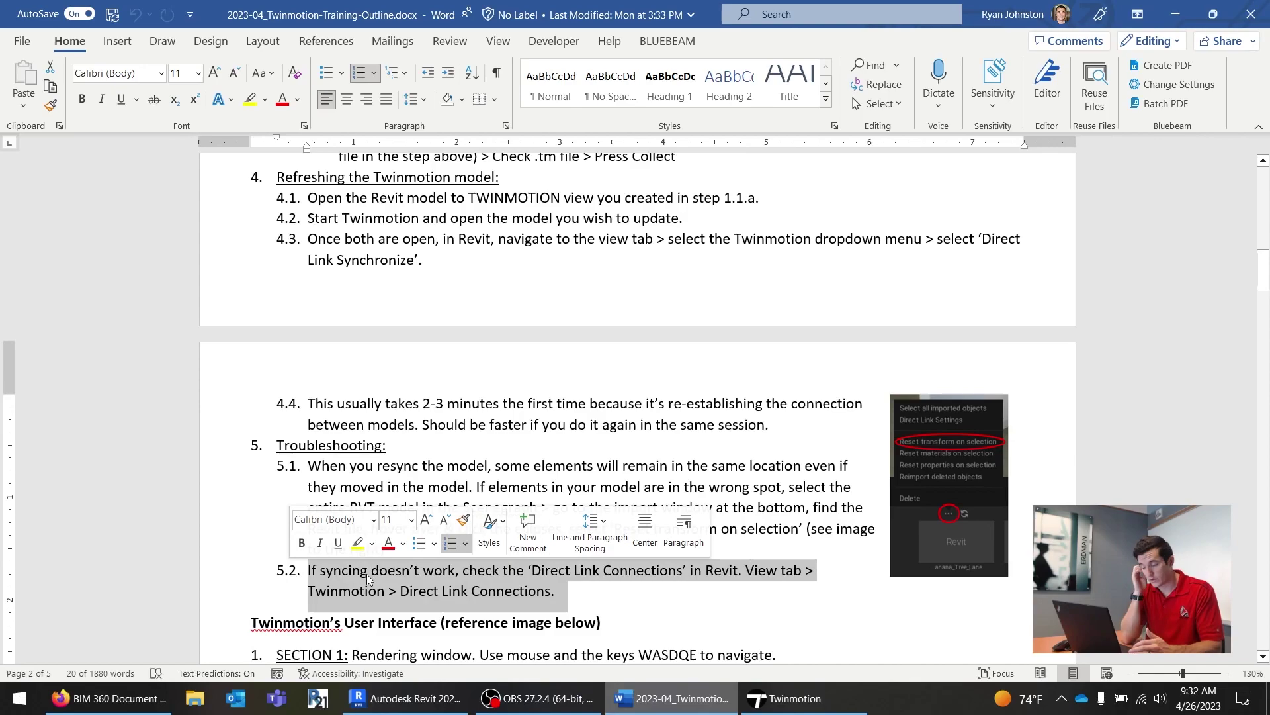
key("alt+Tab")
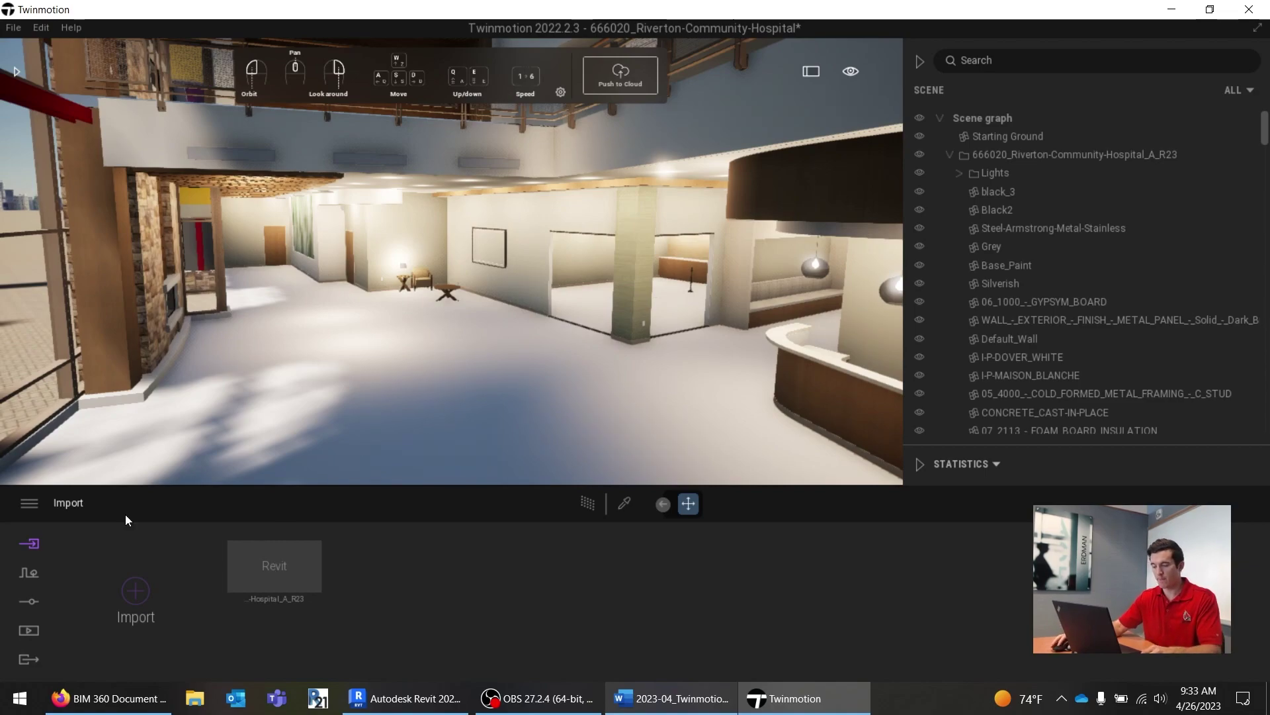
Step: Switch to Revit, view the Datasmith Direct Link connection status between the hospital model and Twinmotion, and close it
left_click(406, 698)
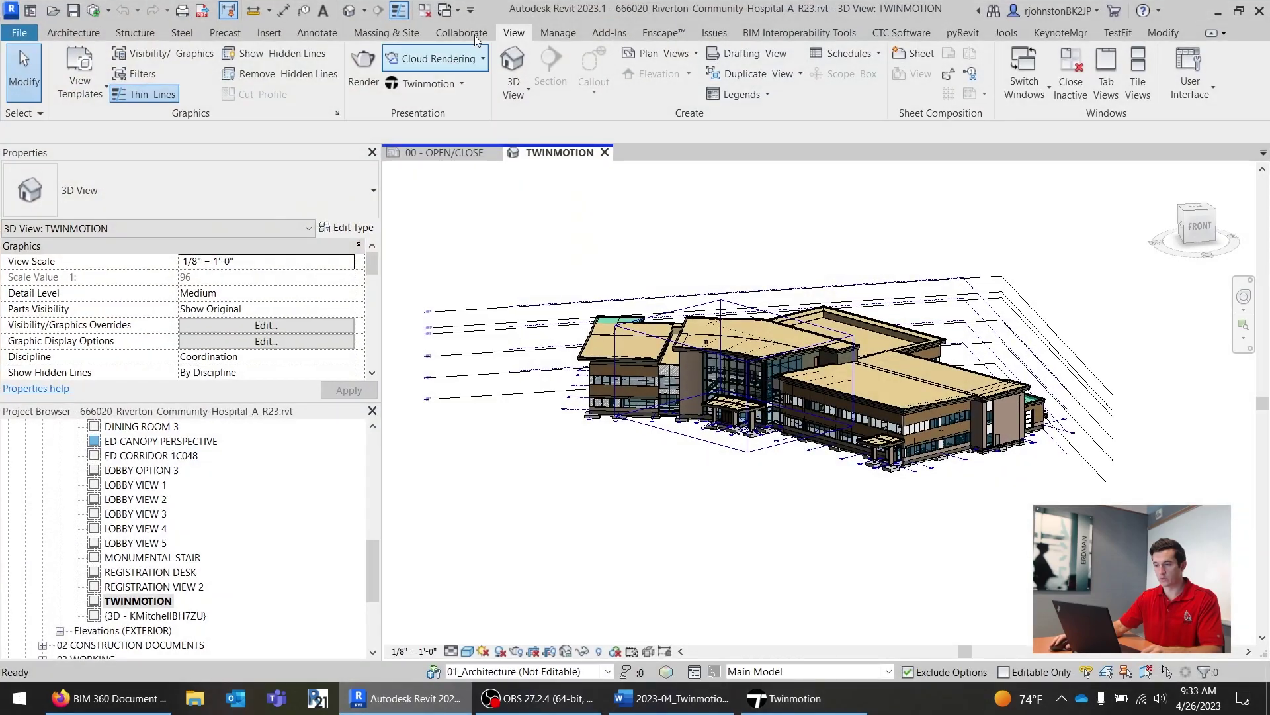
left_click(456, 87)
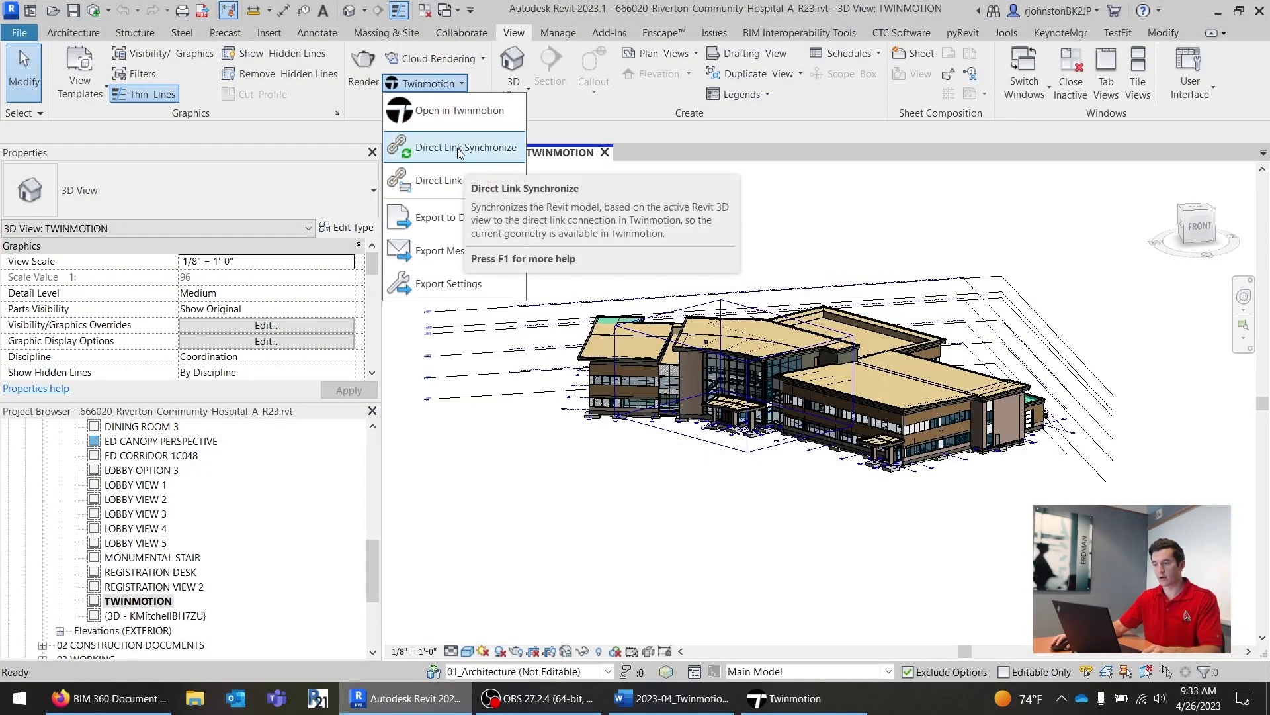
left_click(458, 186)
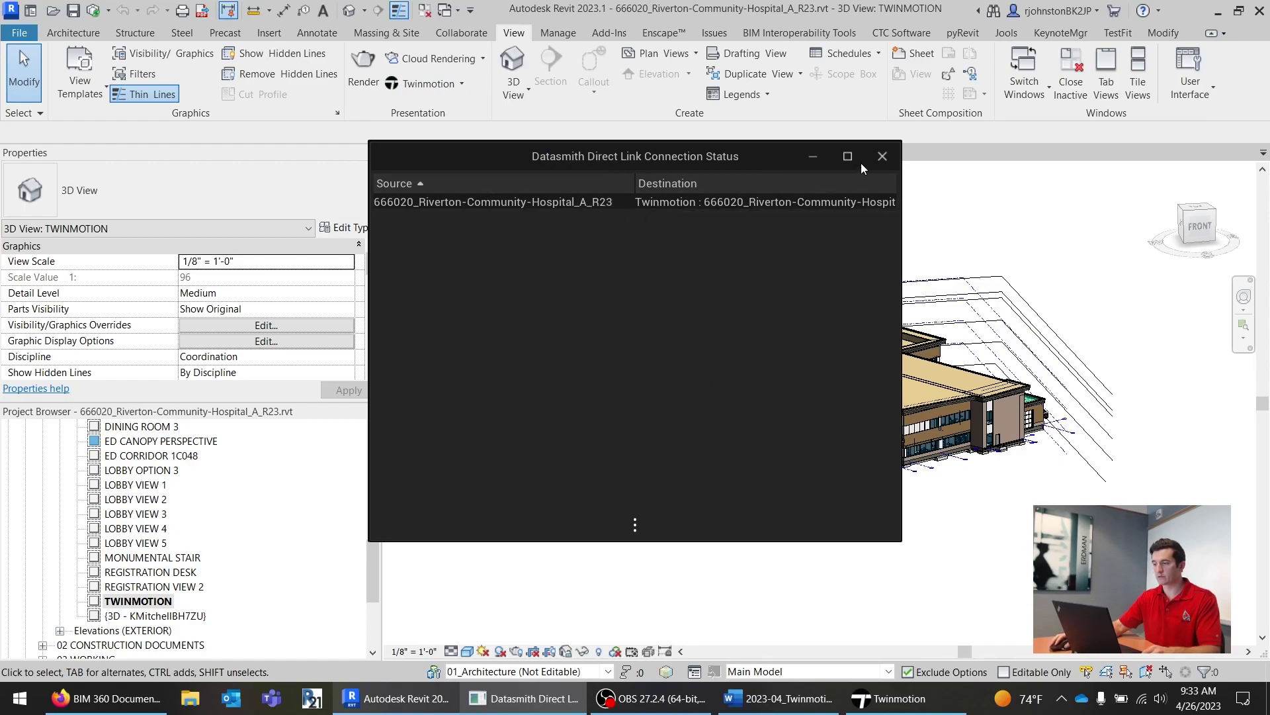
left_click(882, 156)
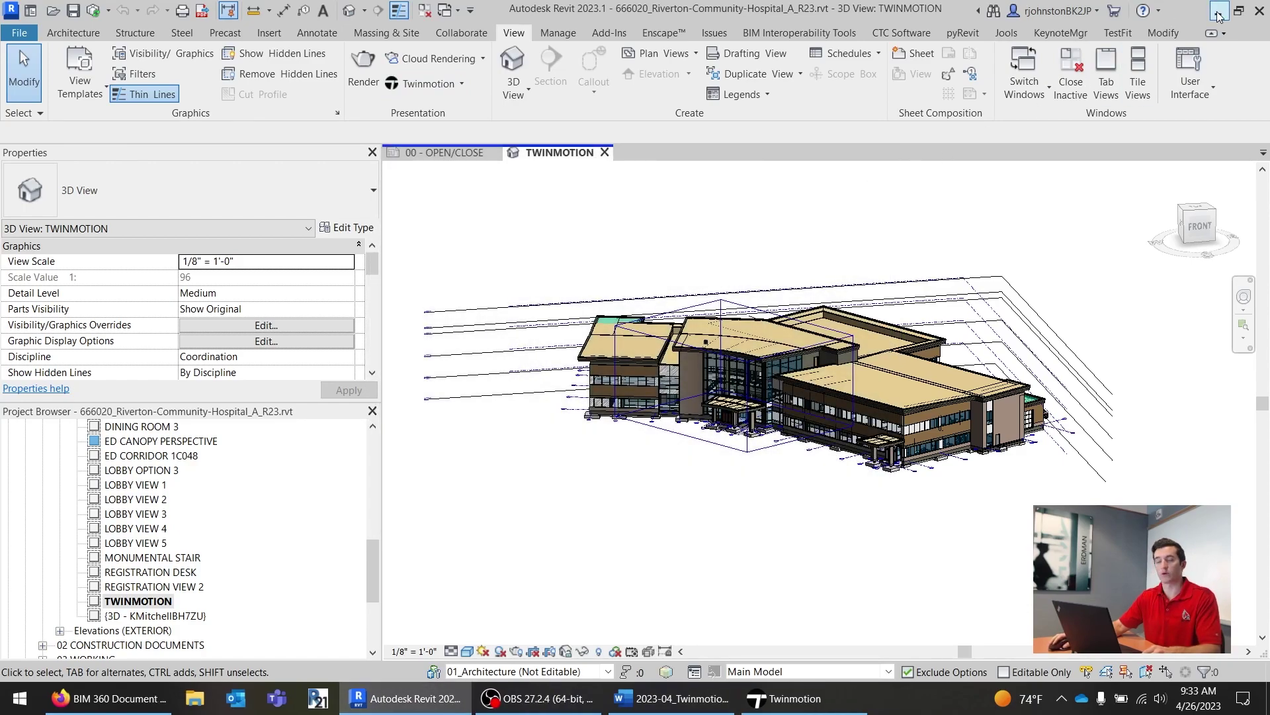
Step: Return to the training outline in Word and go to the Twinmotion's User Interface section
key("alt+Tab")
key("alt+Tab")
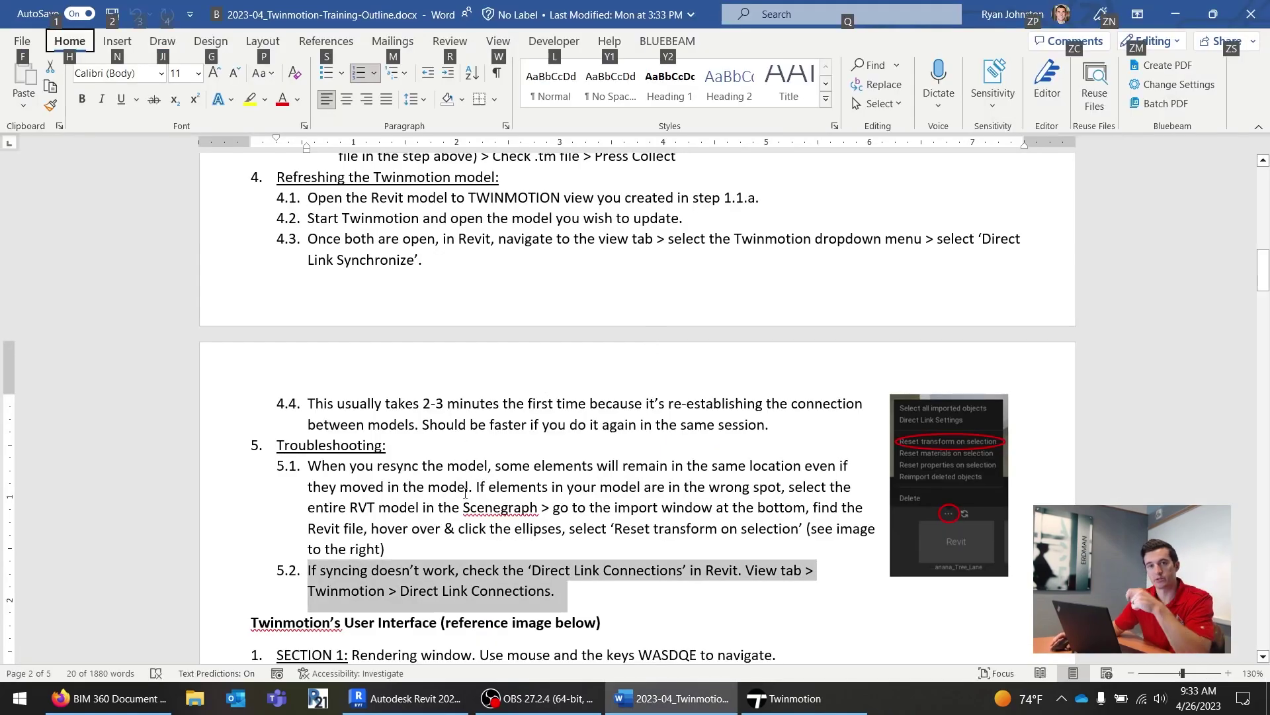
scroll(573, 495, "down", 2)
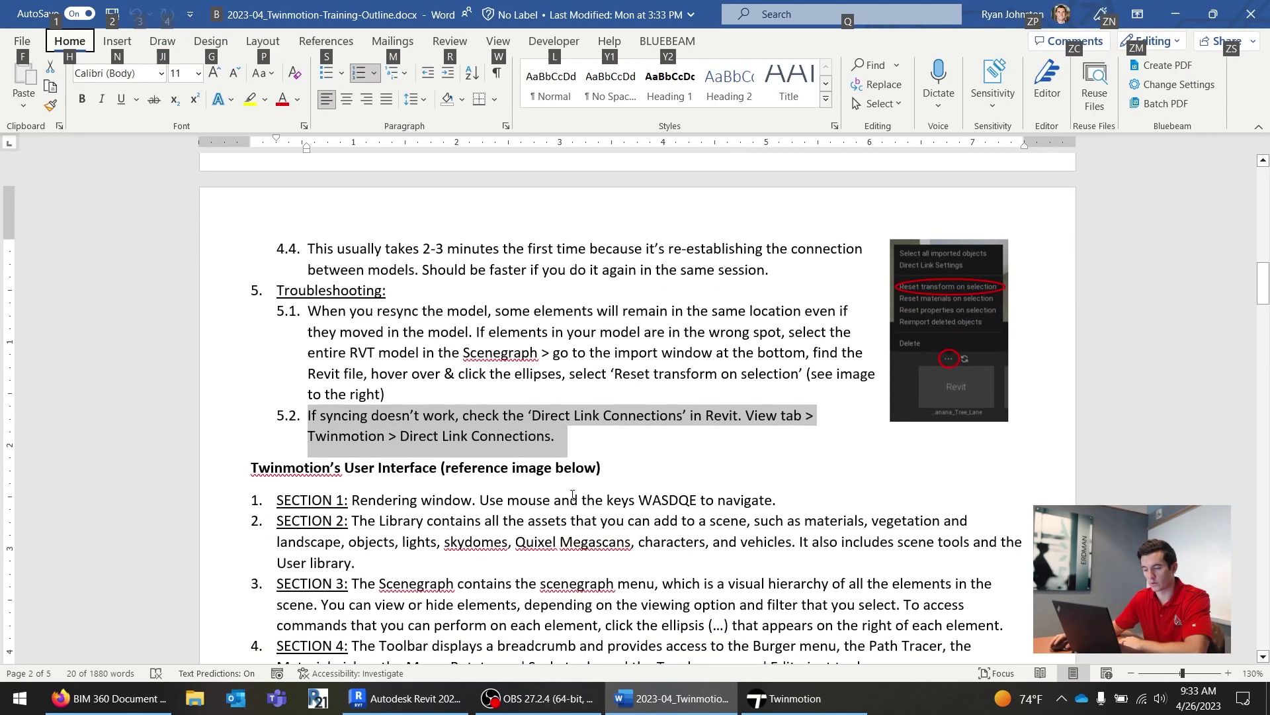